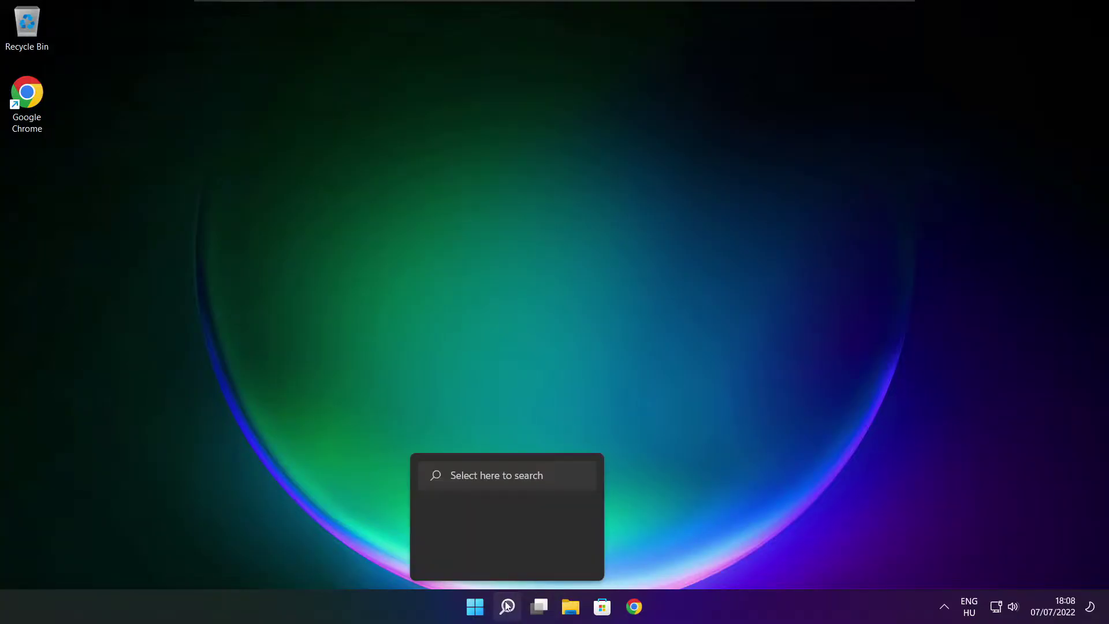
Search Windows for 'device manager' so Device Manager appears as the best match
click(514, 614)
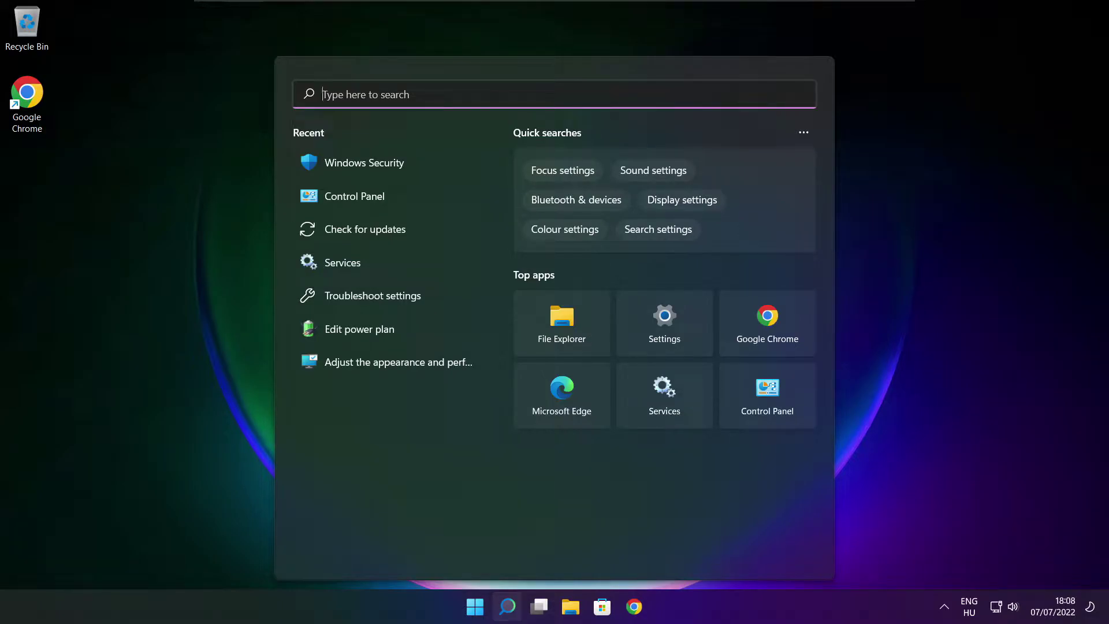
text(device )
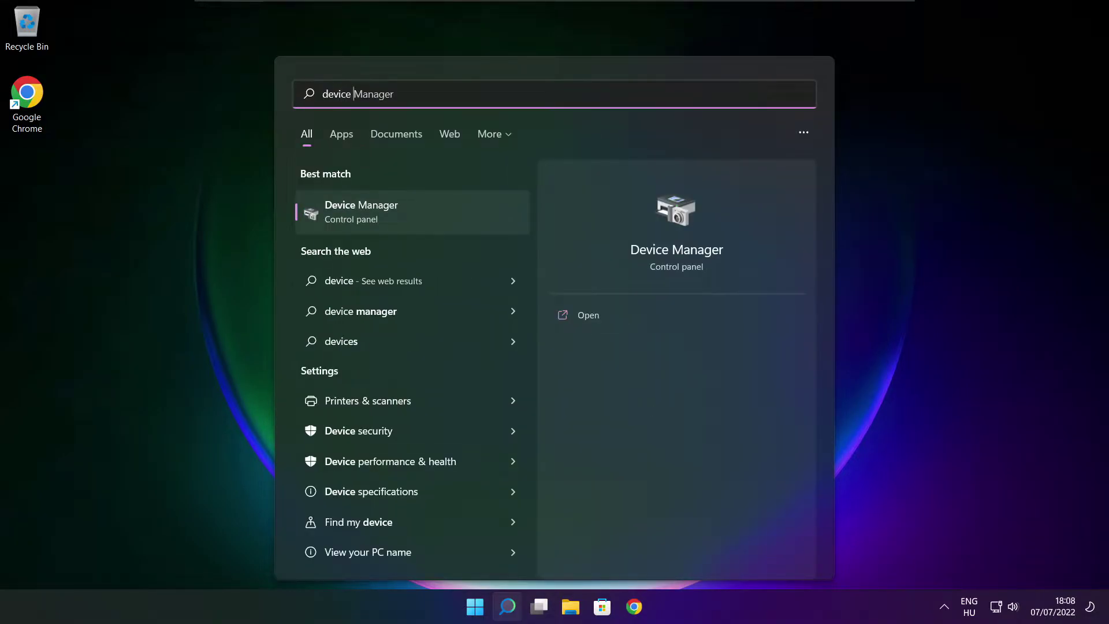
text(manag)
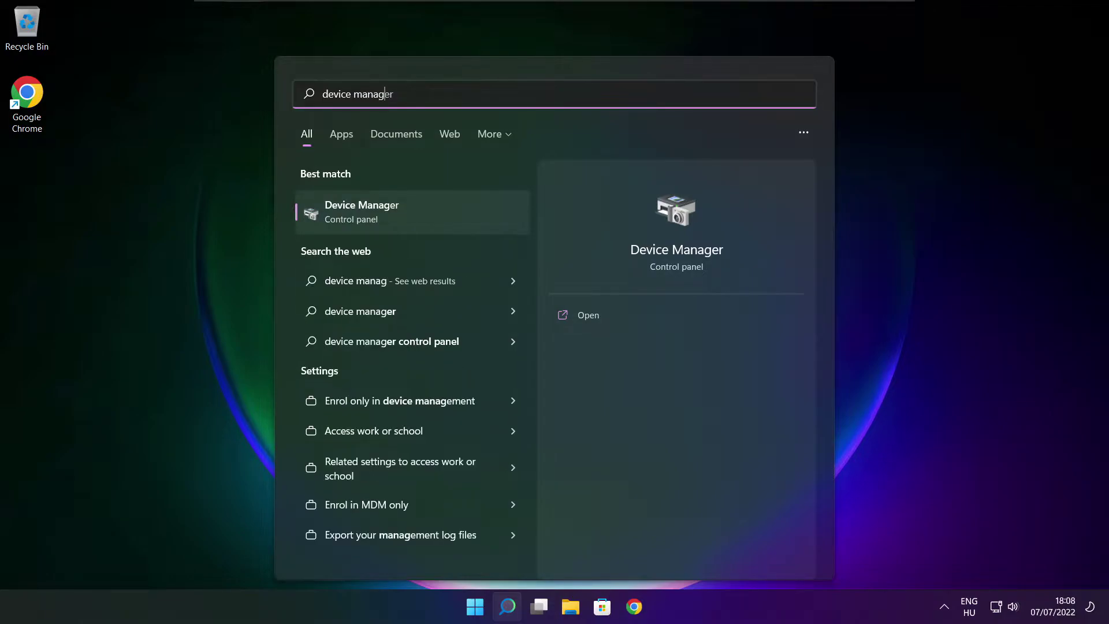
text(er)
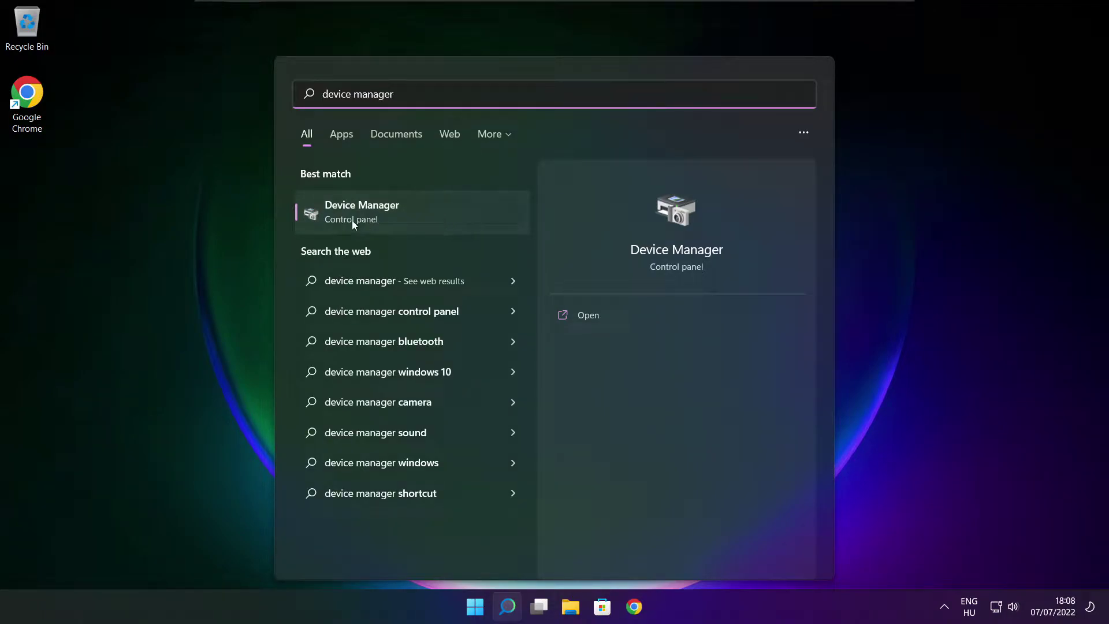
Launch Device Manager maximized and expand the Display adaptors category
click(455, 220)
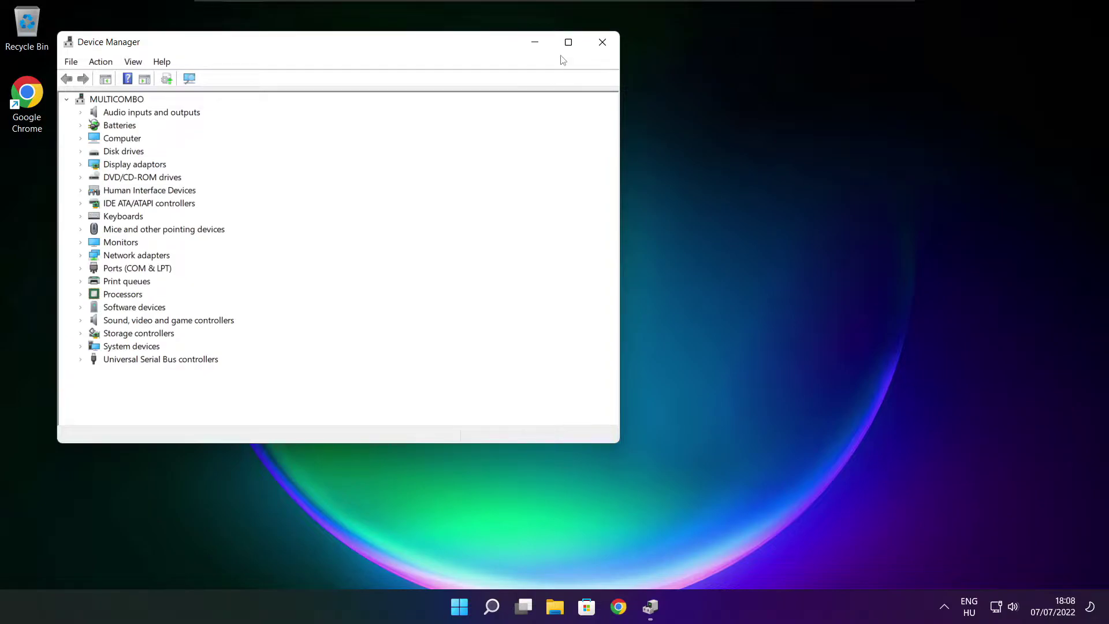
click(568, 42)
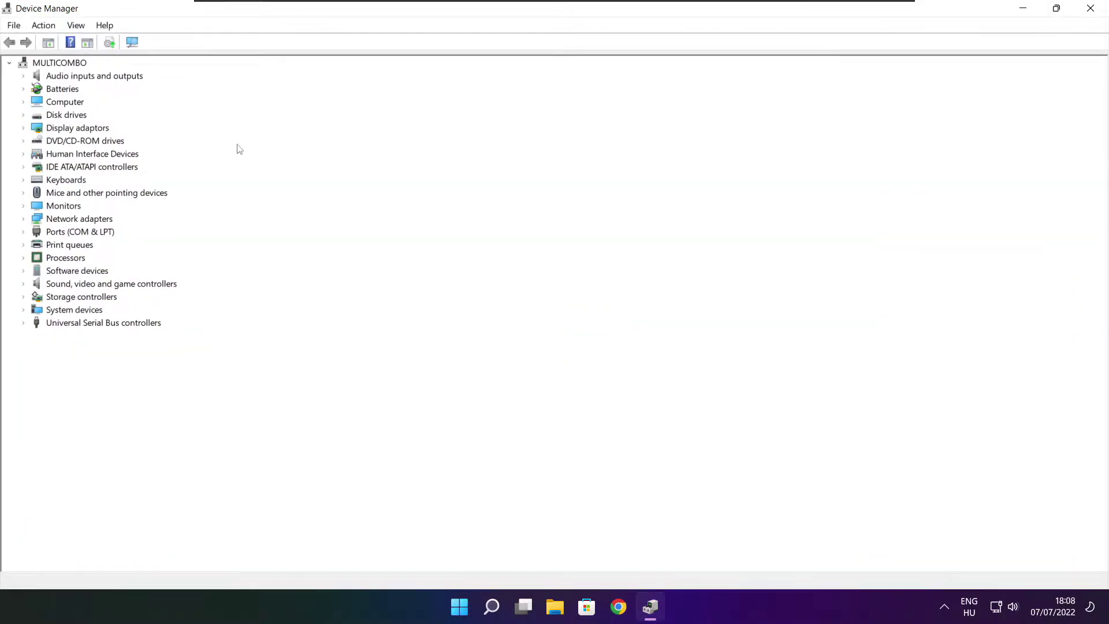
click(55, 129)
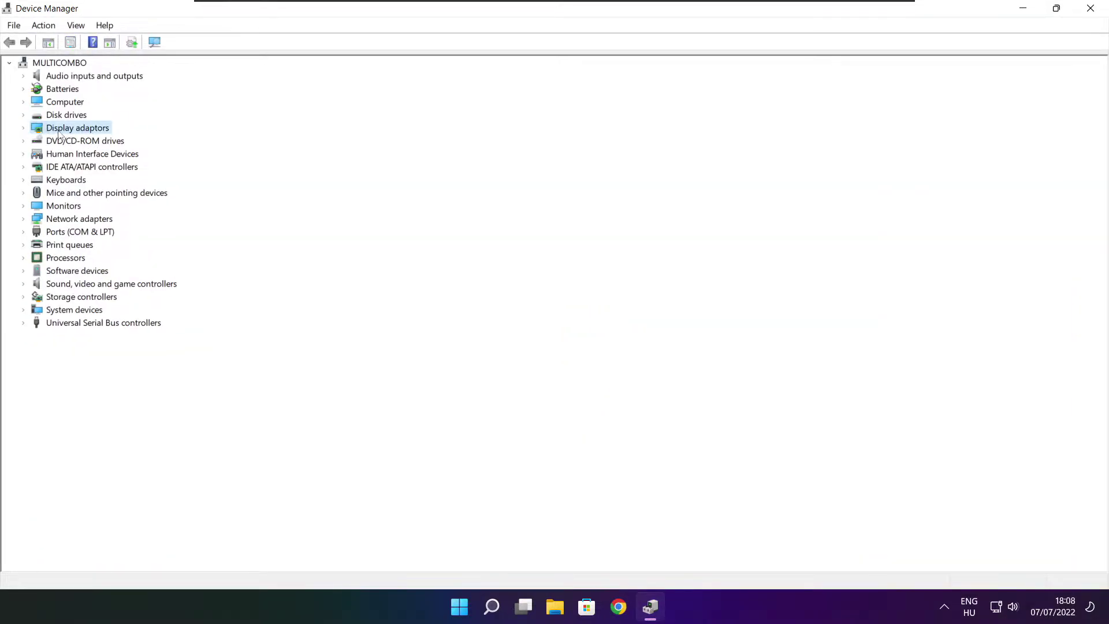
click(24, 129)
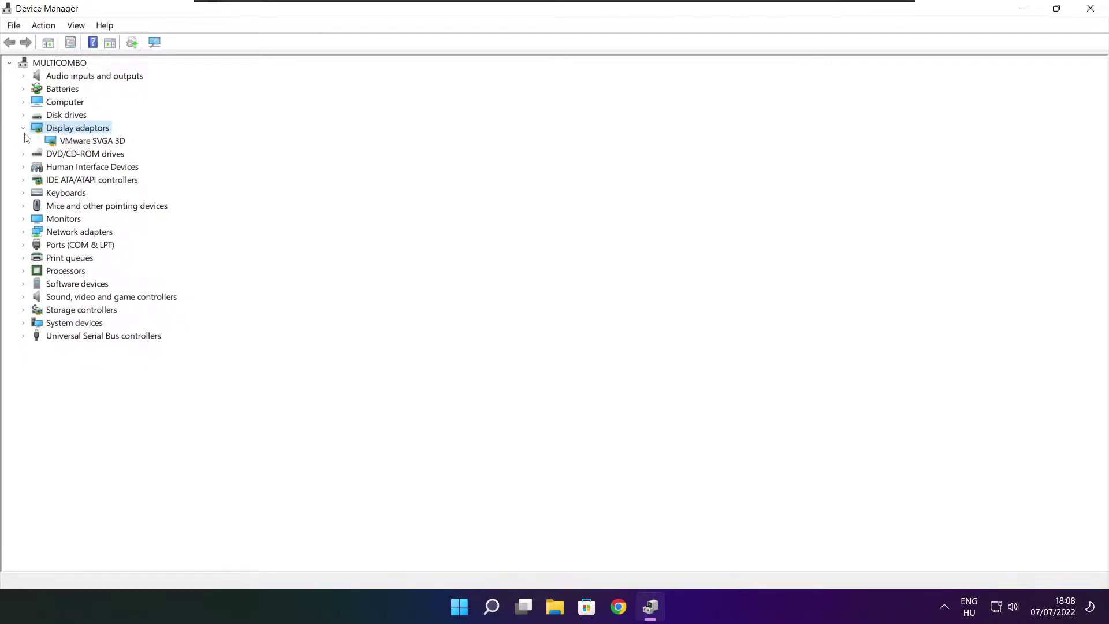
Run an automatic driver search for VMware SVGA 3D, which finds the best driver installed
click(108, 144)
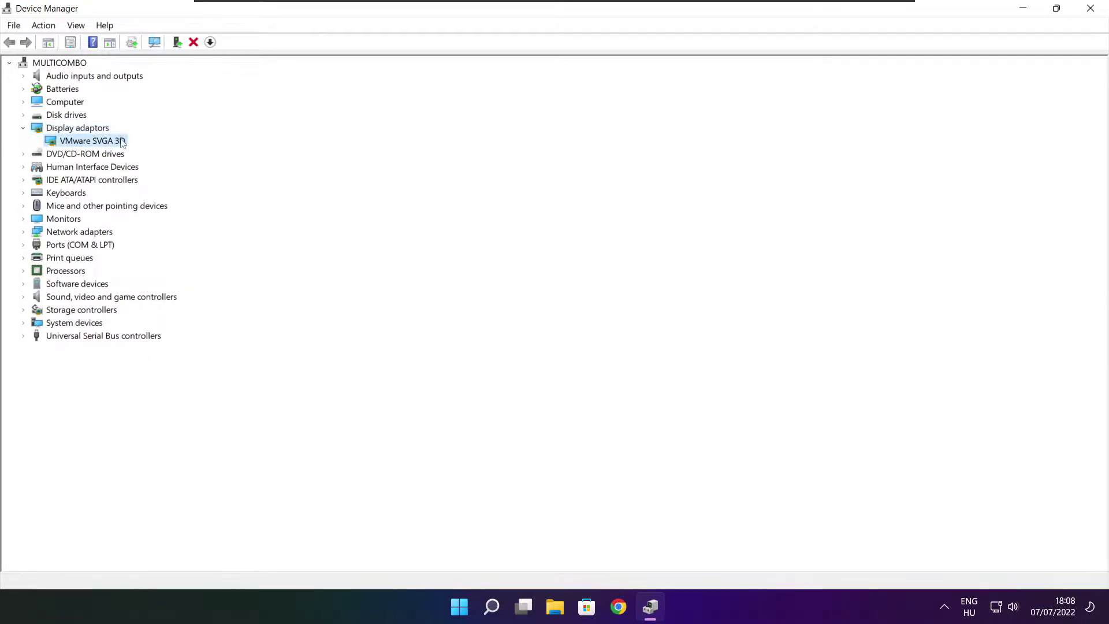
right_click(79, 142)
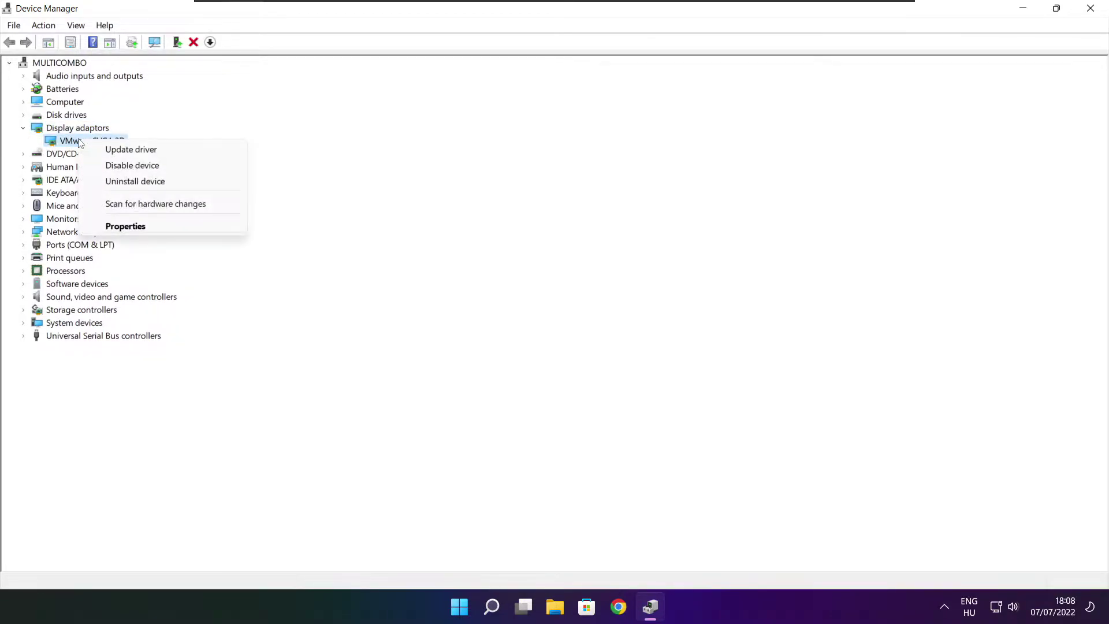
click(160, 153)
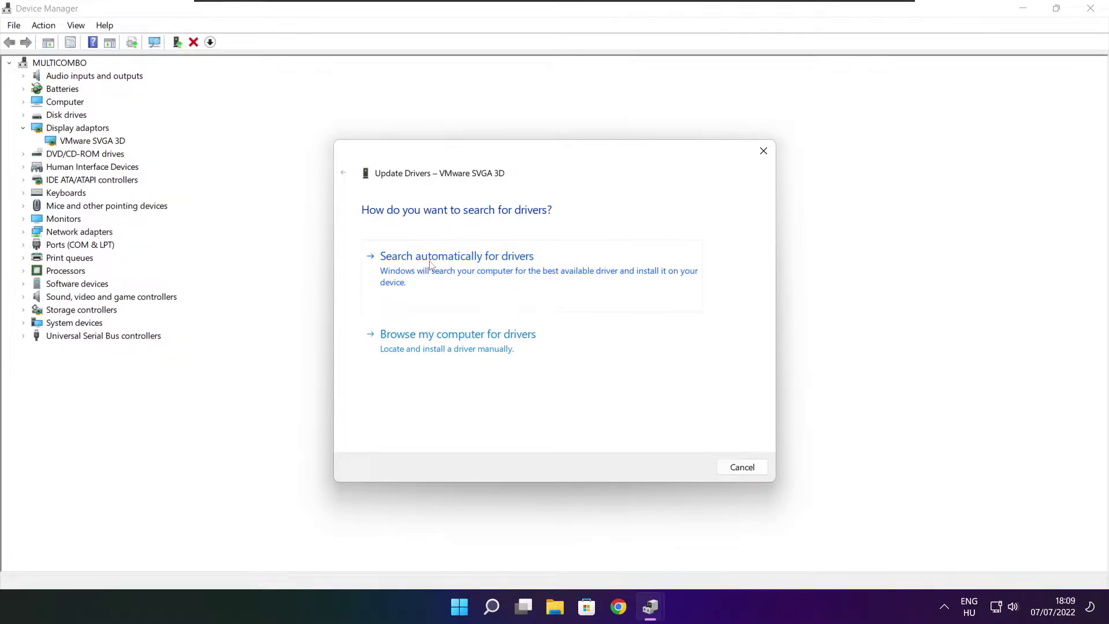
click(510, 279)
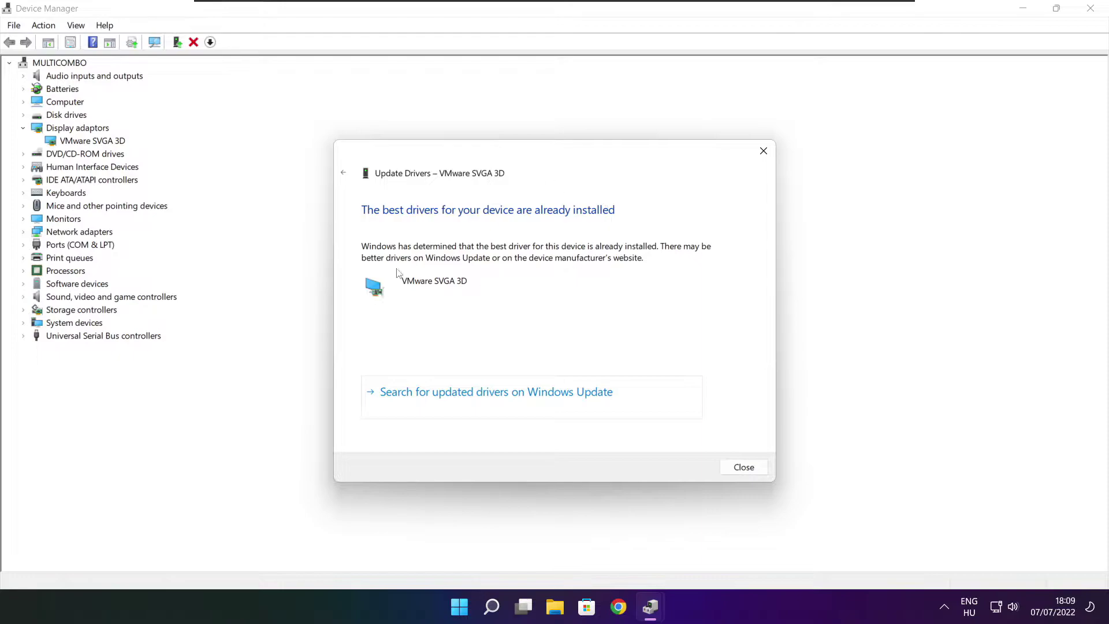
click(743, 467)
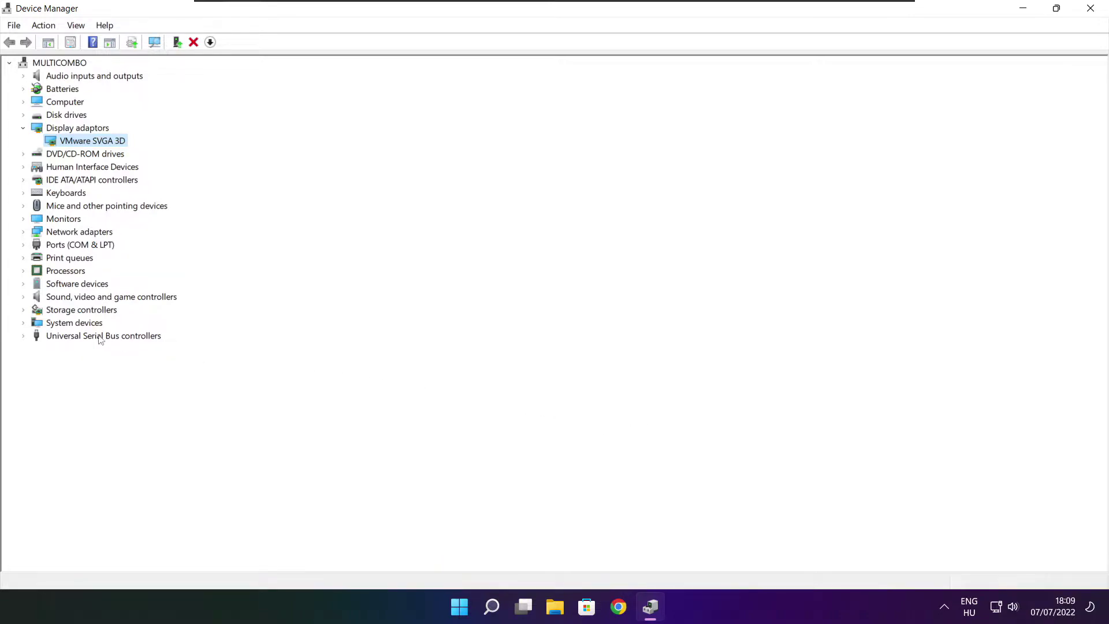
Auto-search a driver for High Definition Audio Device under Sound, video and game controllers, then exit Device Manager
click(31, 297)
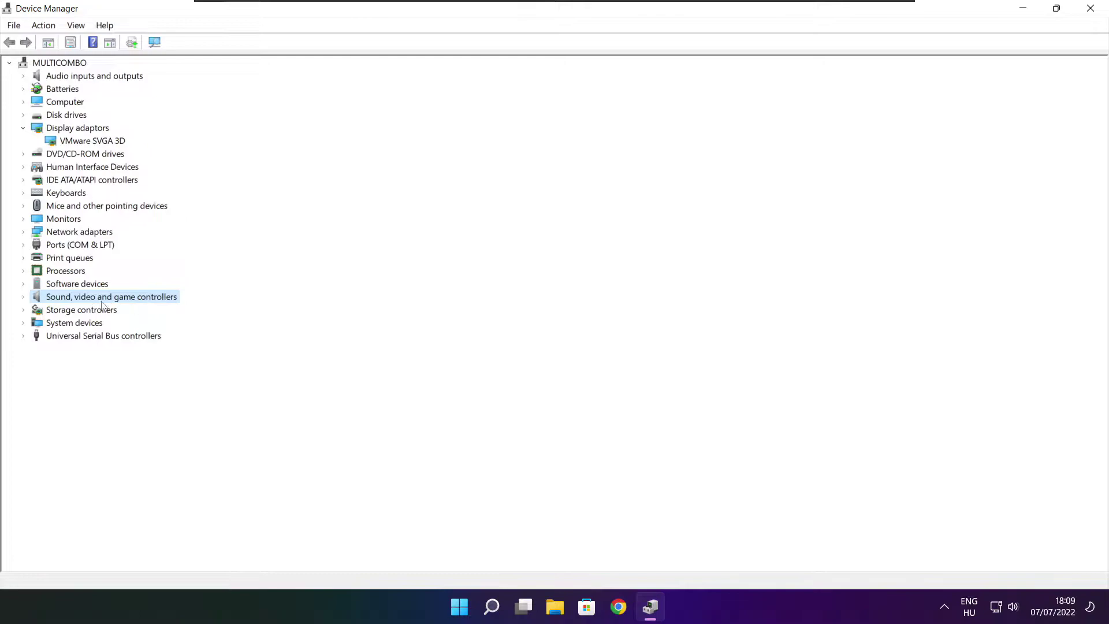
click(23, 298)
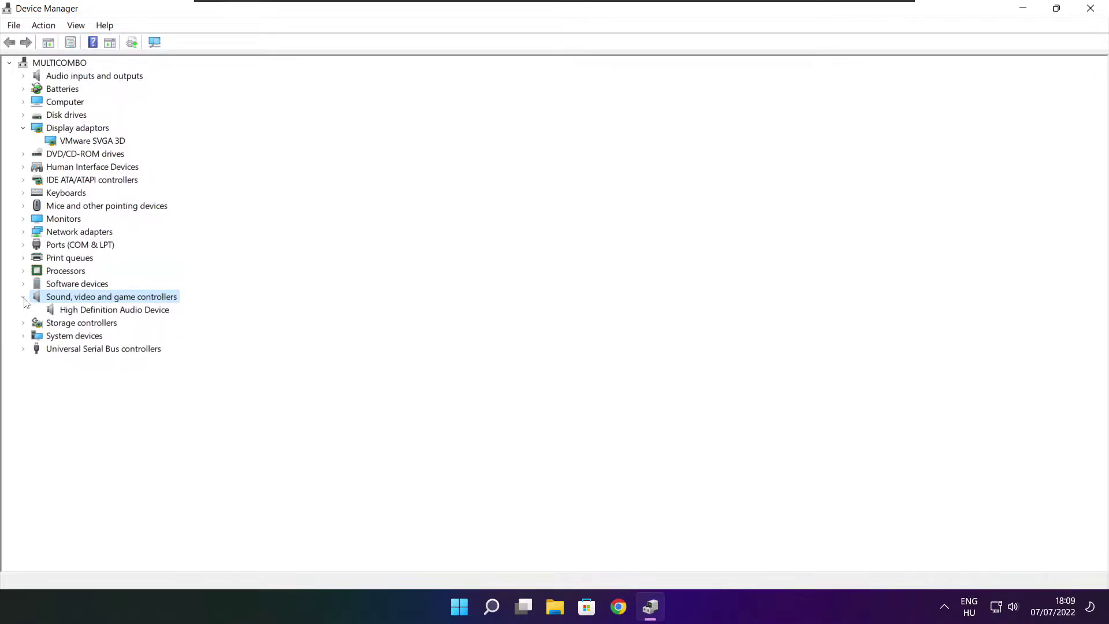
click(125, 313)
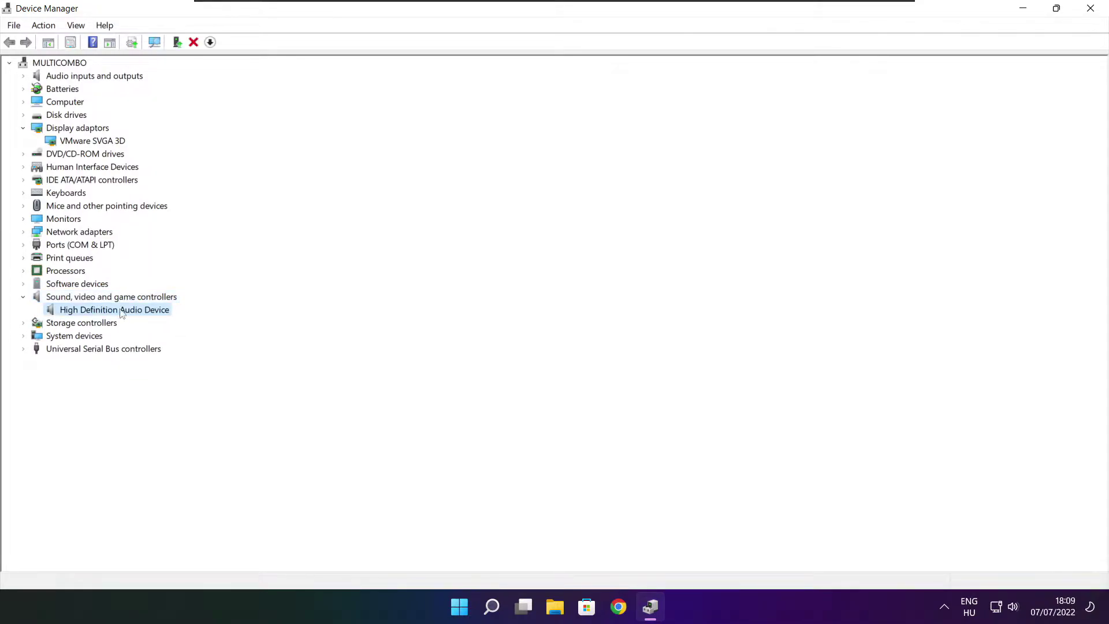
right_click(107, 314)
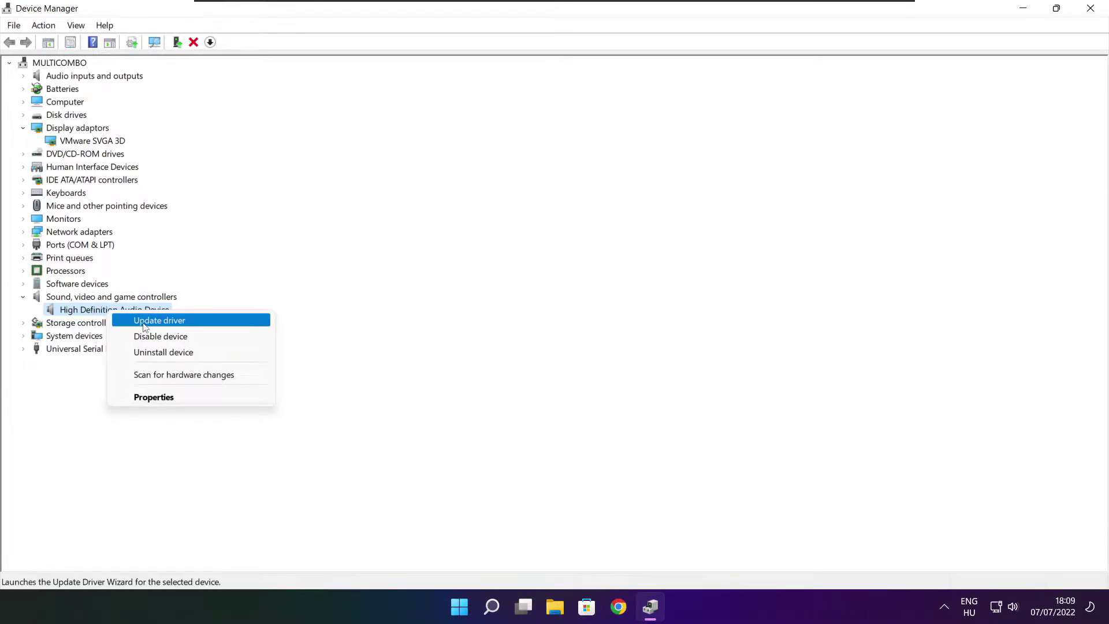
click(216, 327)
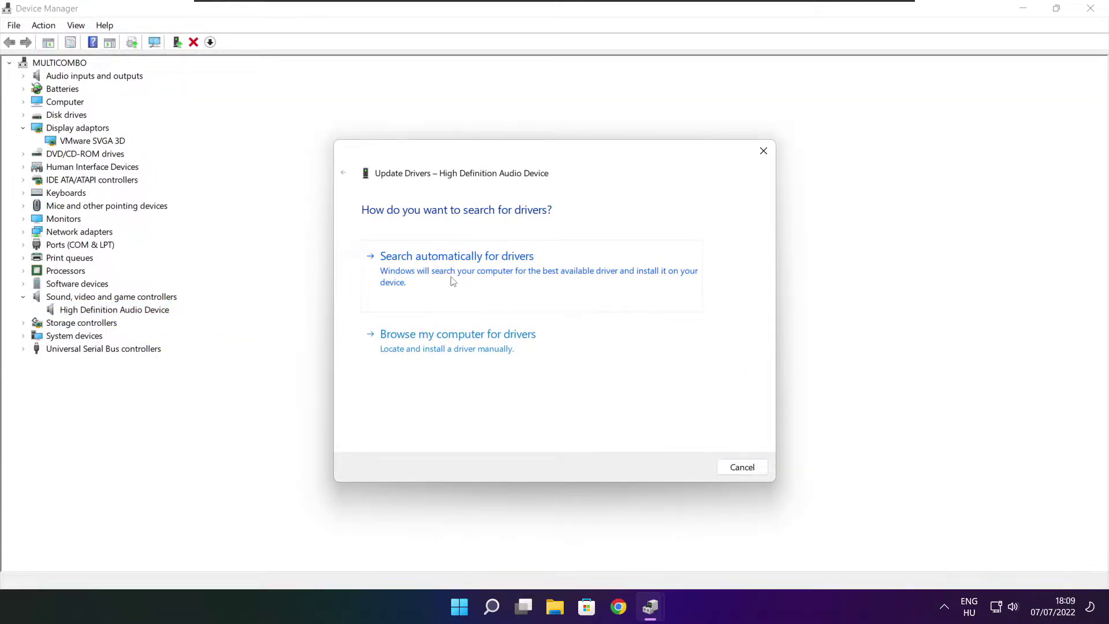
click(482, 275)
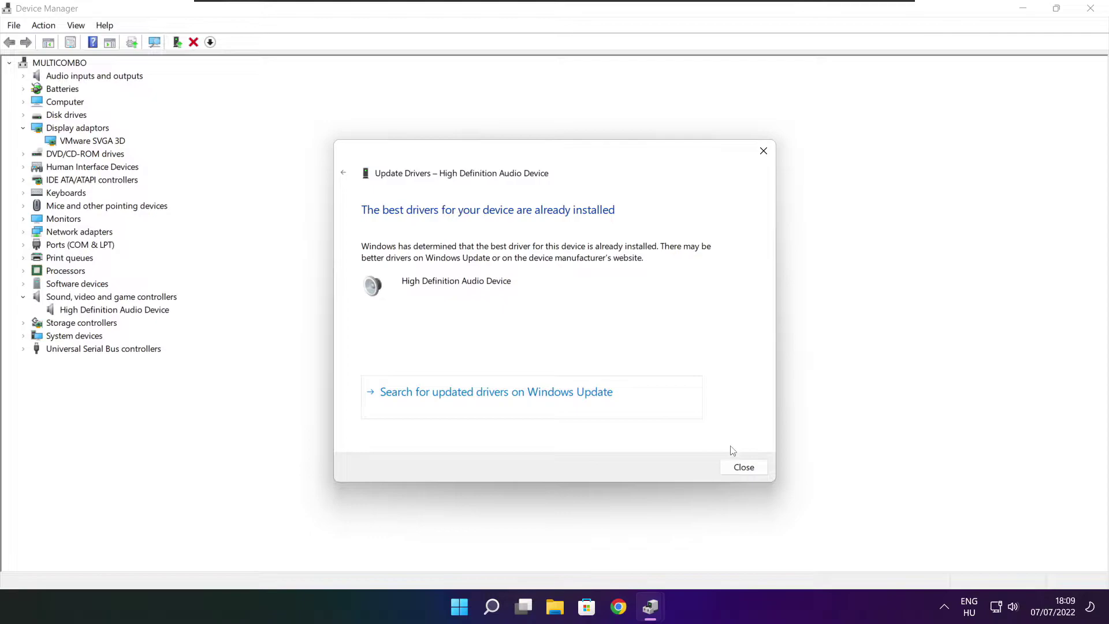
click(745, 469)
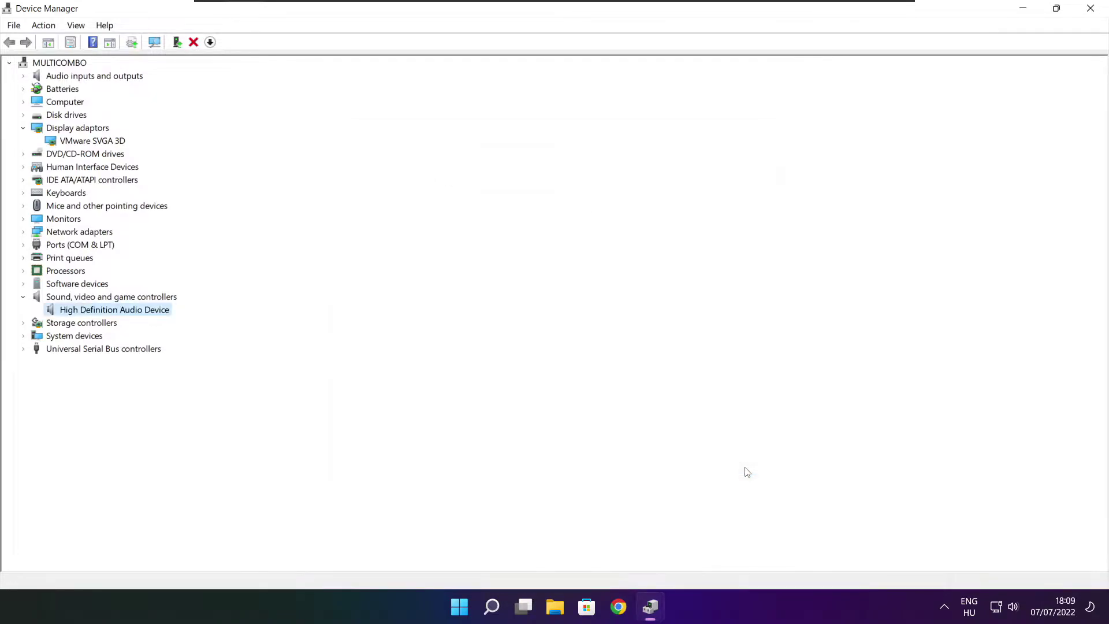
click(1092, 10)
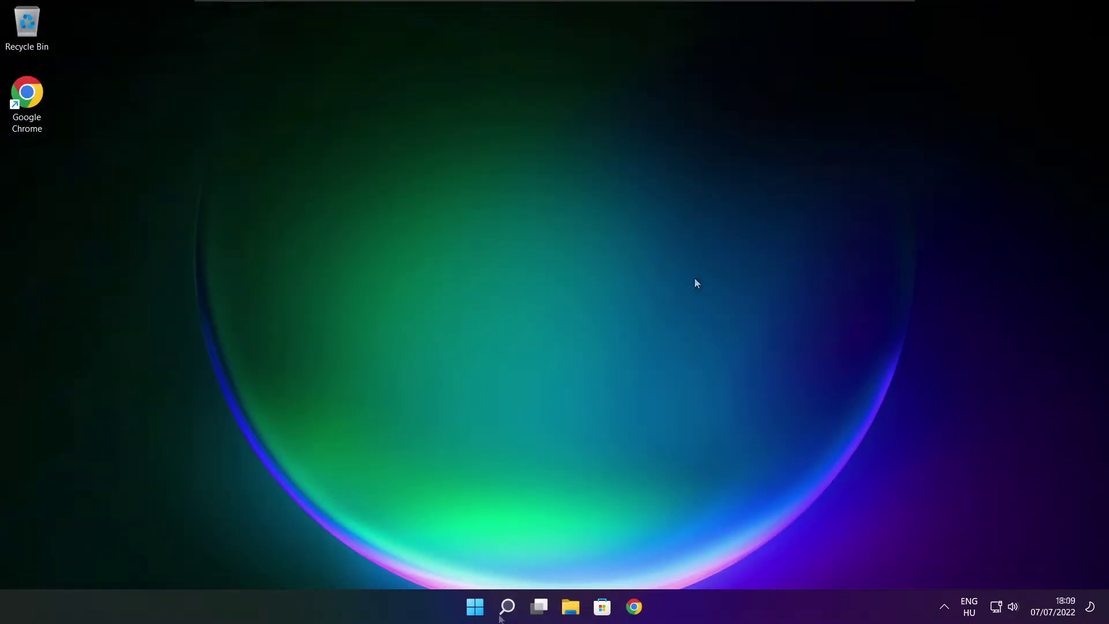
Search Windows for 'edit power plan'
click(507, 605)
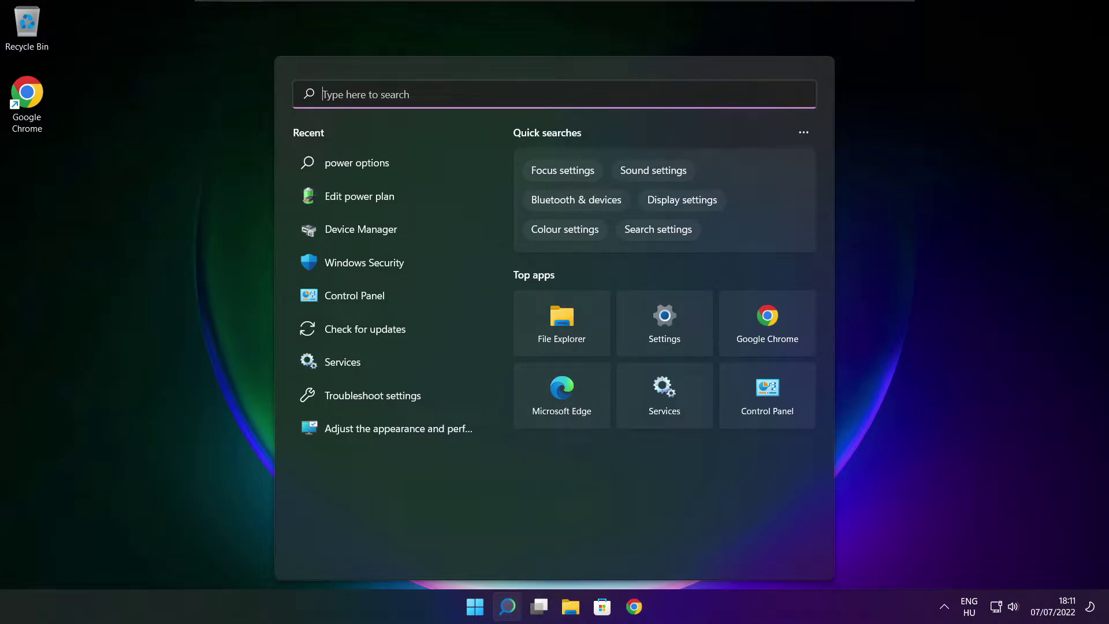
text(edit p)
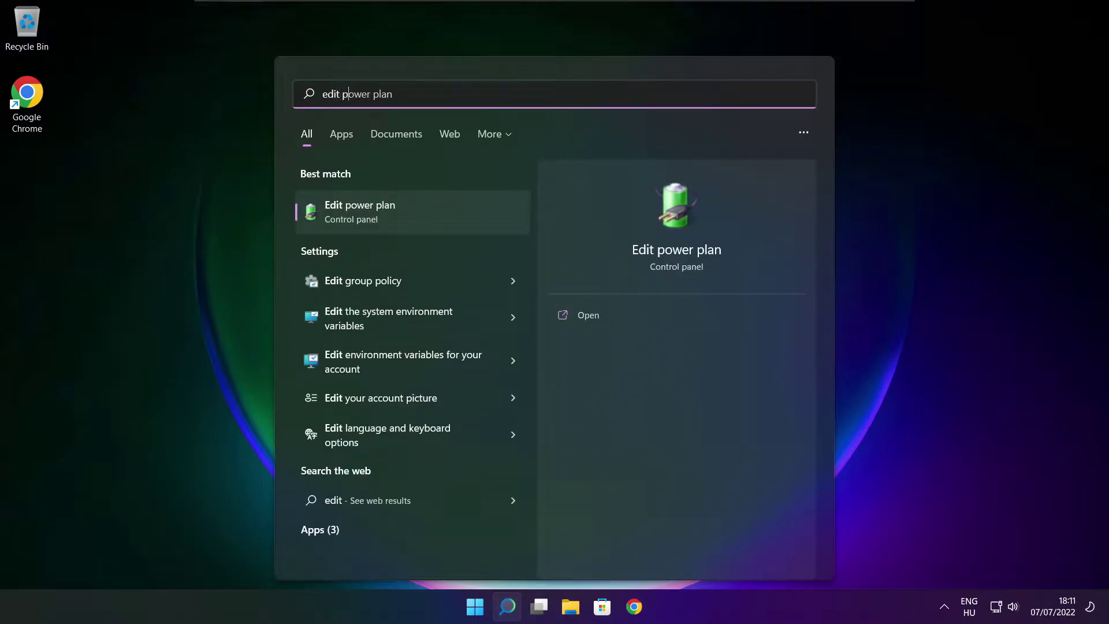
text(ower plan)
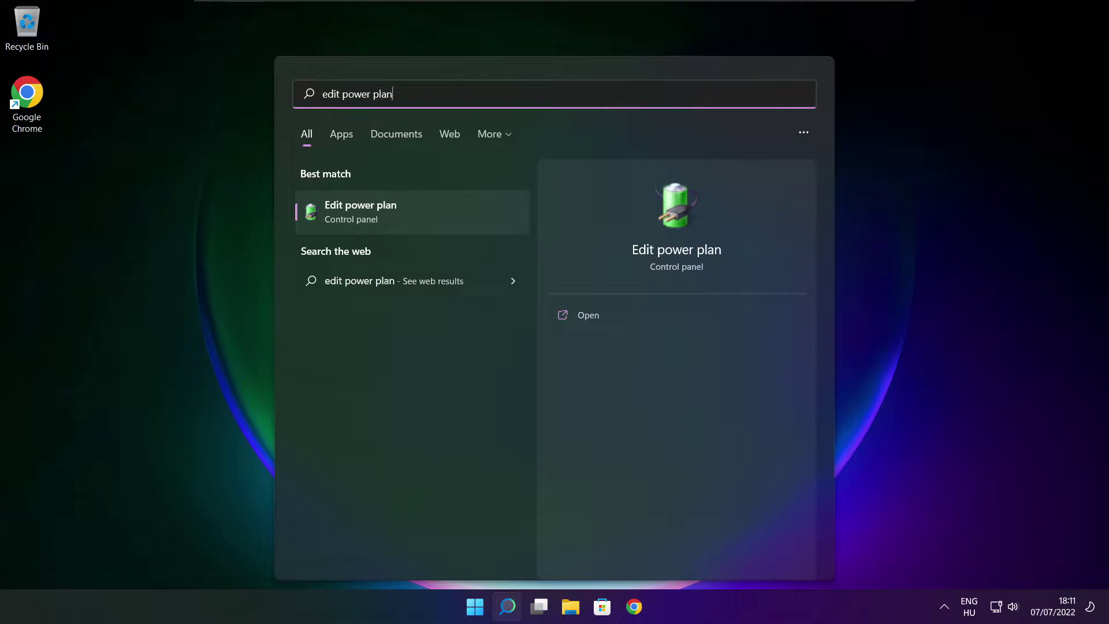
Make High performance the active power plan, then exit Power Options
click(437, 216)
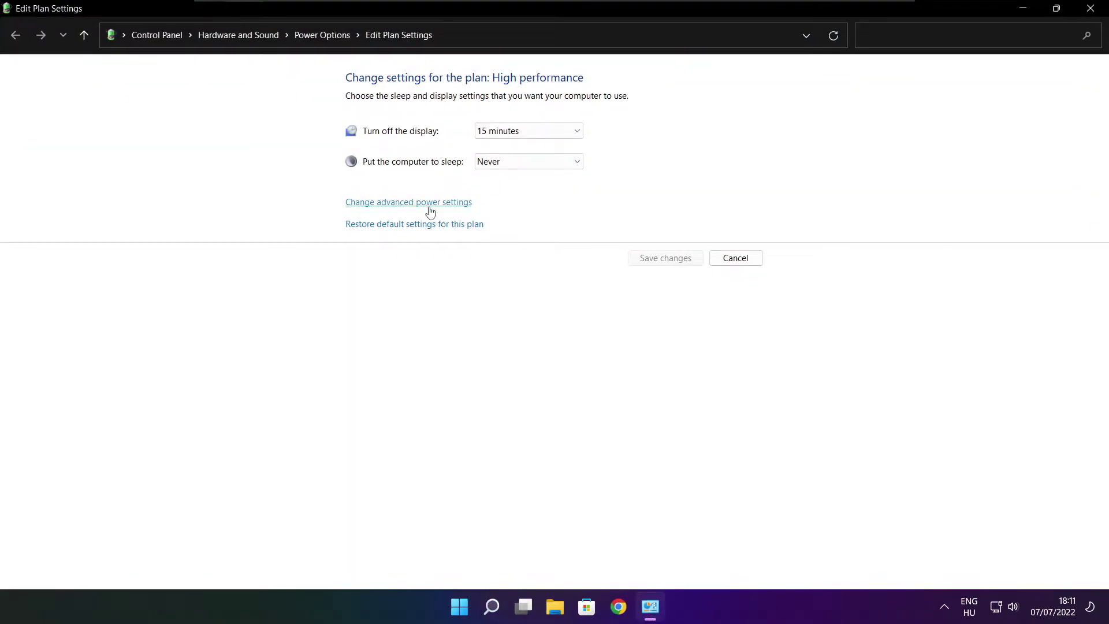
click(329, 42)
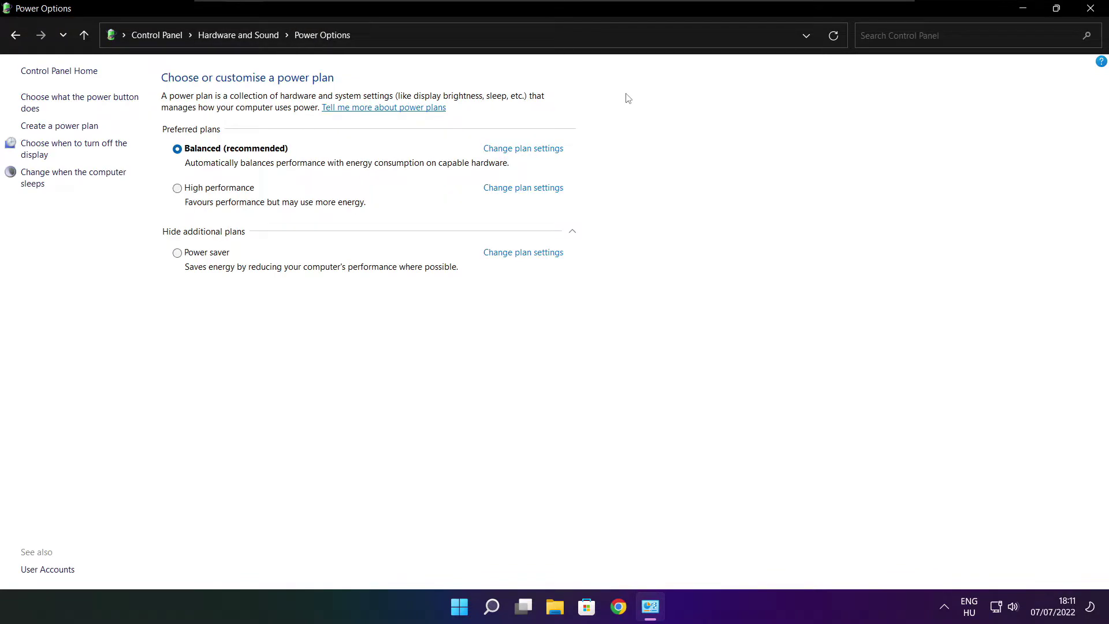
click(230, 193)
click(1094, 8)
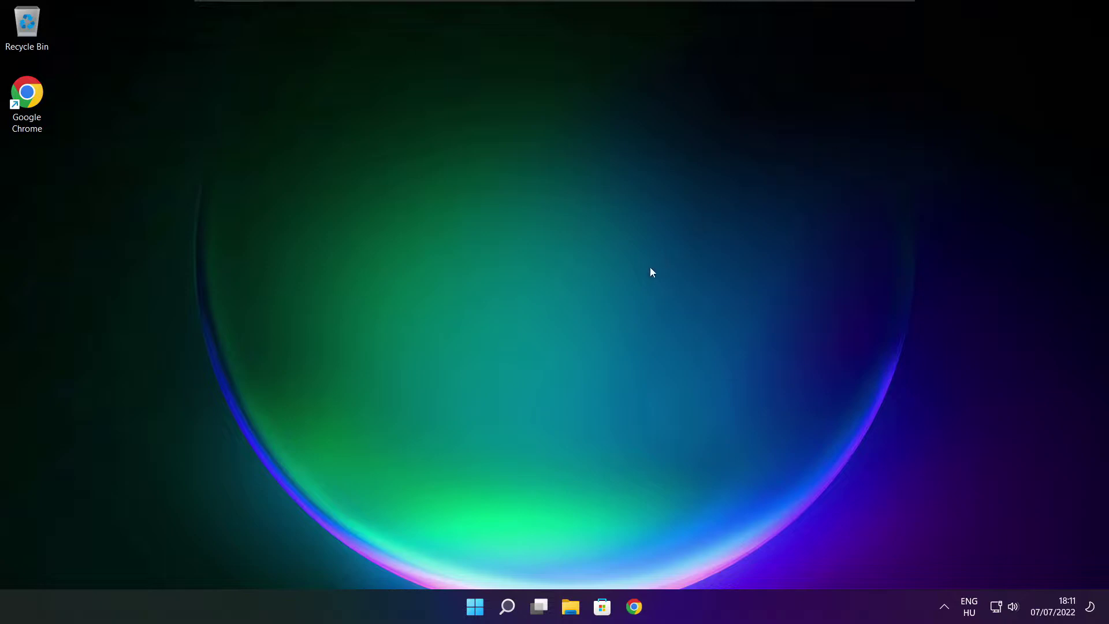
mouse_move(491, 606)
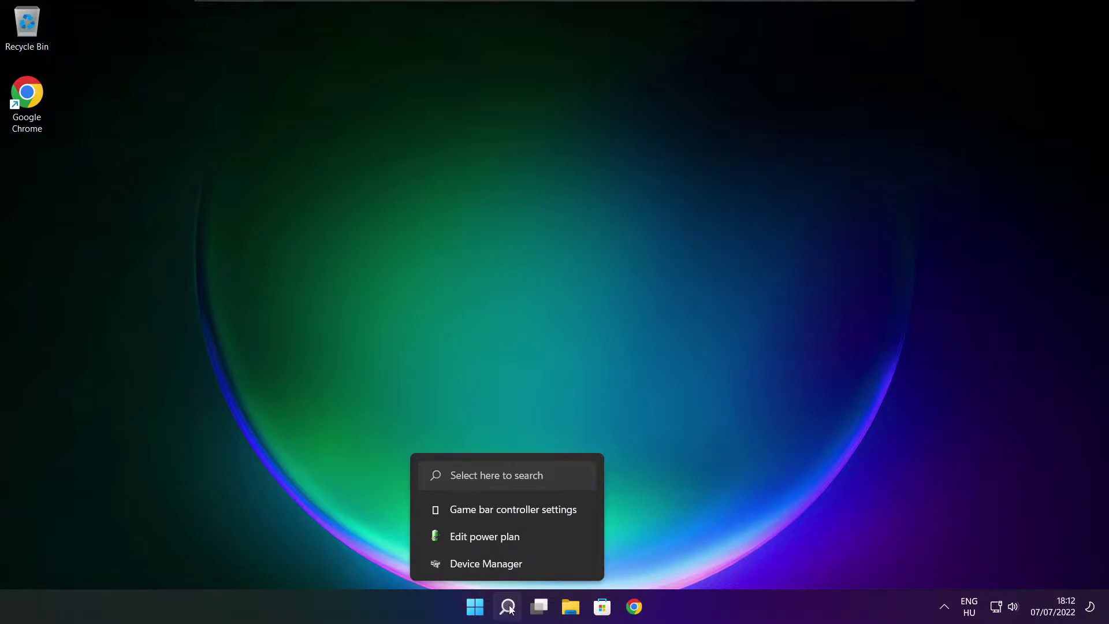
Search 'game mode' and go to the Game Mode settings page
click(507, 606)
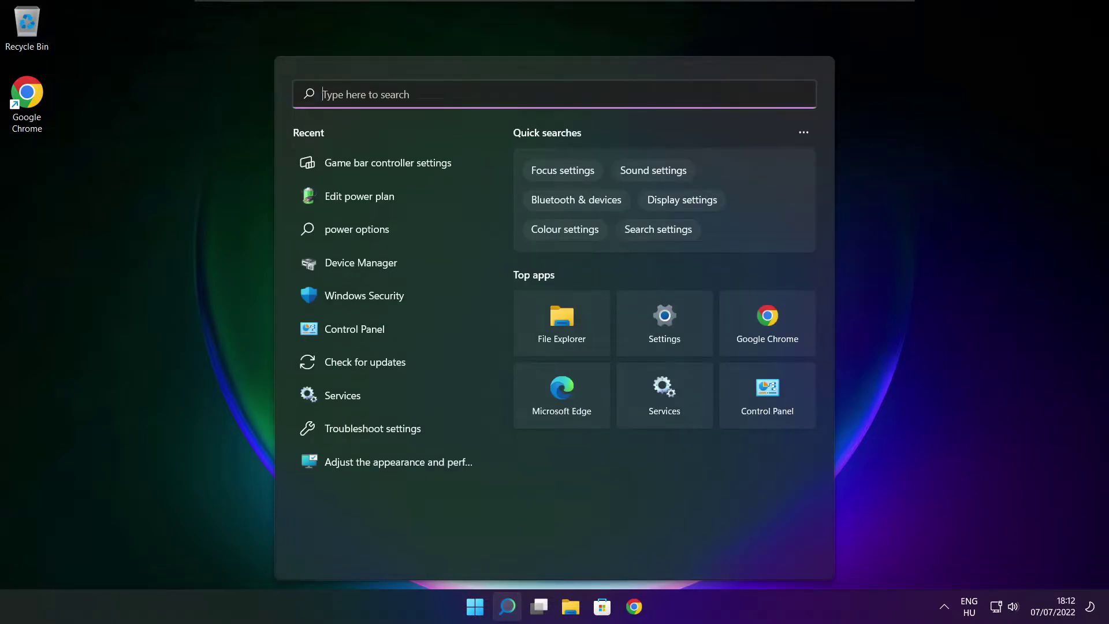
text(ga)
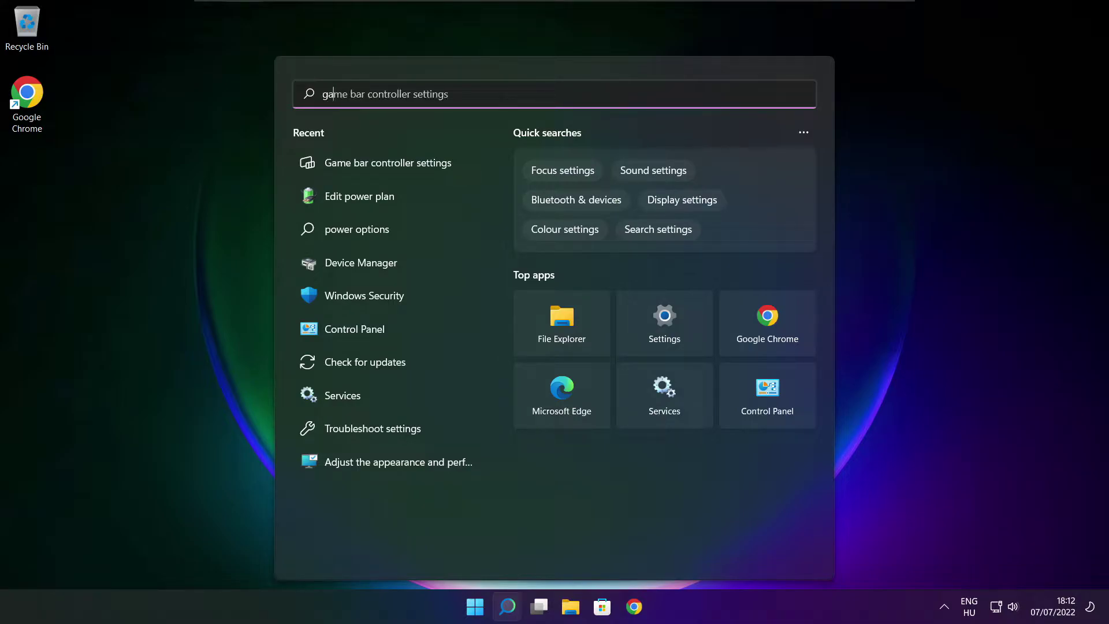
text(me mode)
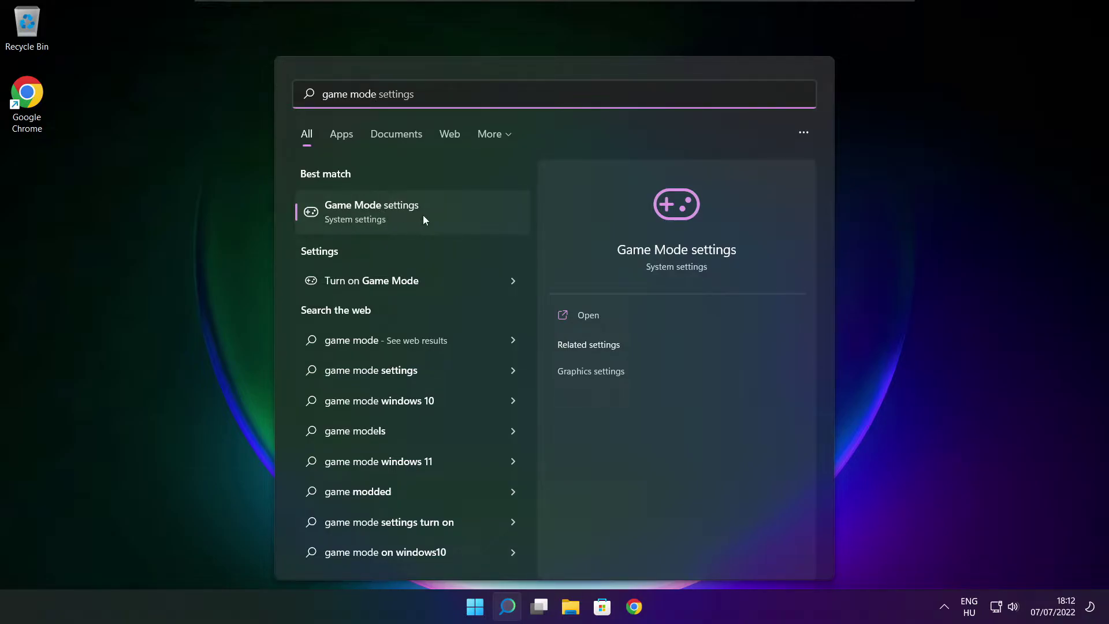
click(440, 211)
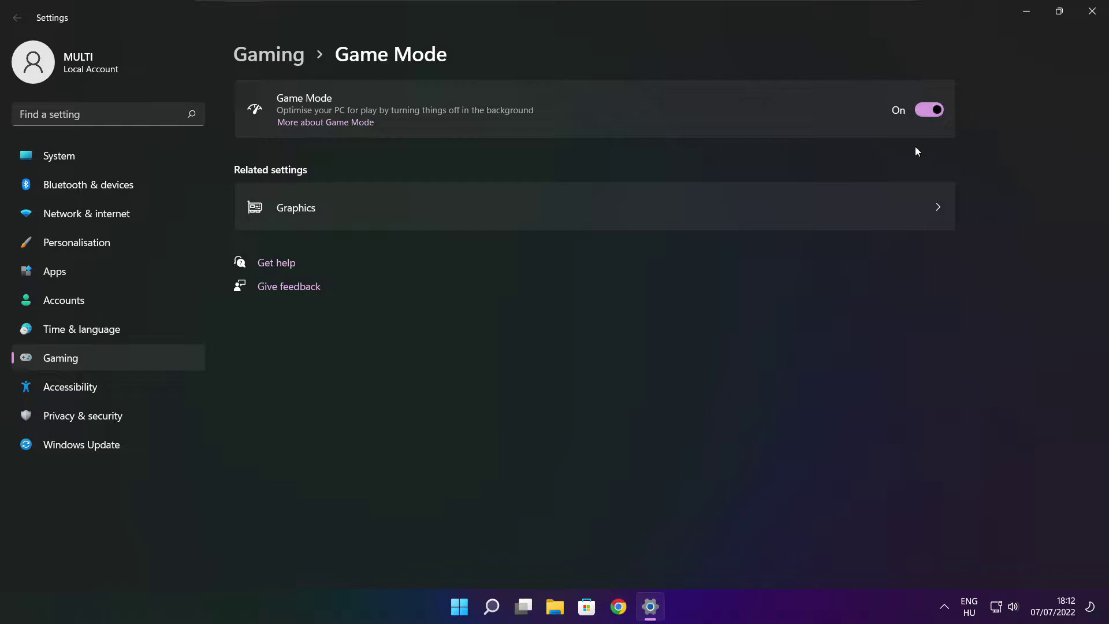
Switch off the controller button opening Xbox Game Bar, then exit Settings
click(274, 61)
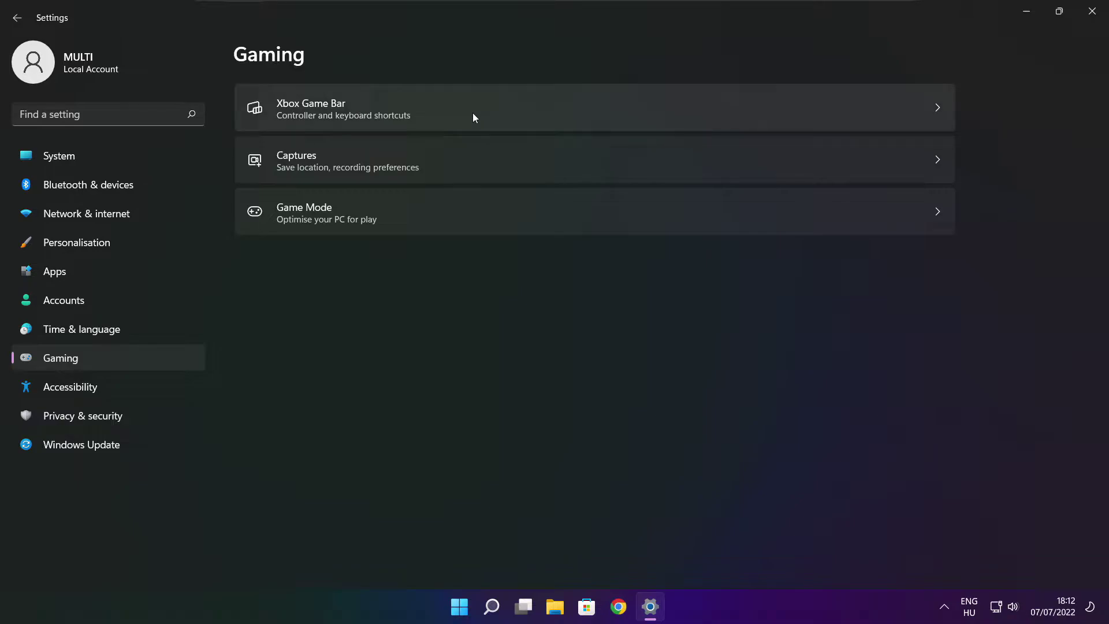
click(452, 119)
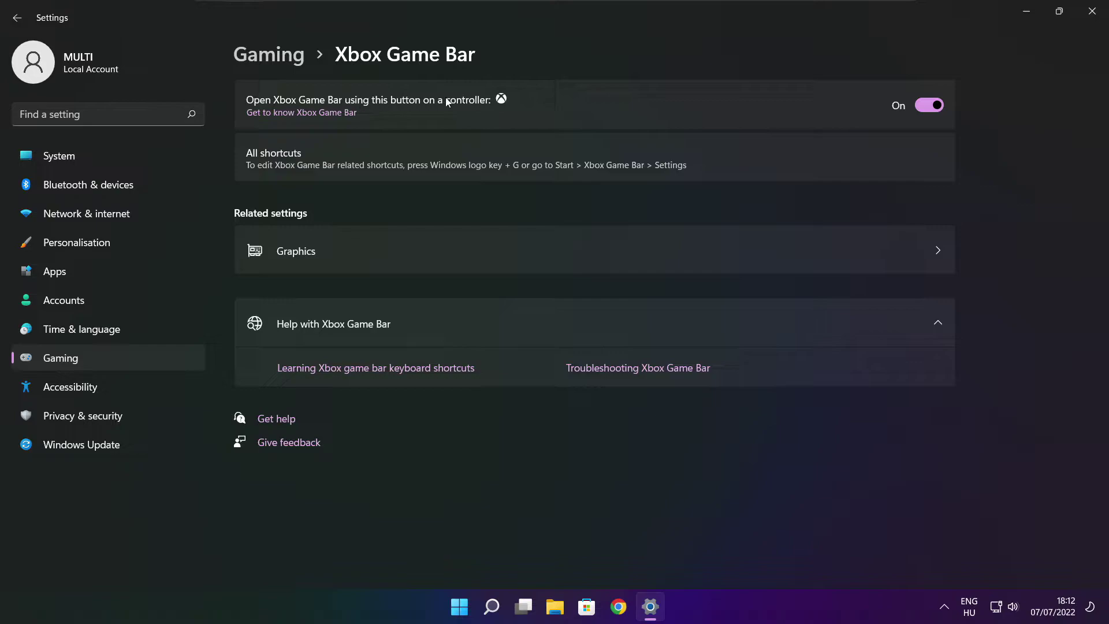
click(922, 108)
click(1091, 12)
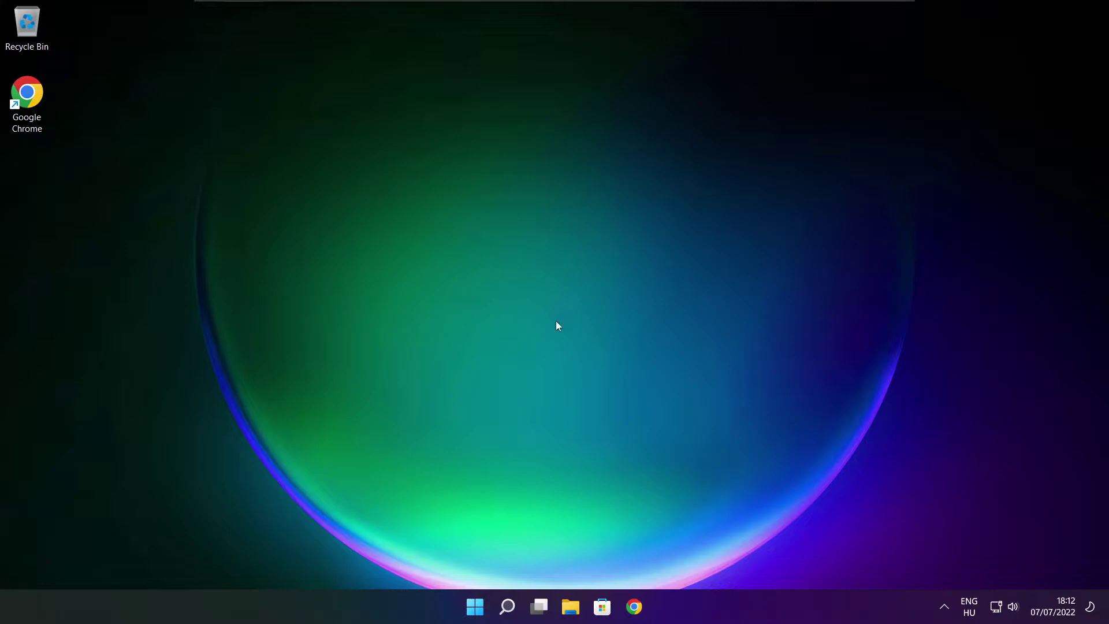
Launch Task Manager from the Start button's right-click menu
right_click(476, 607)
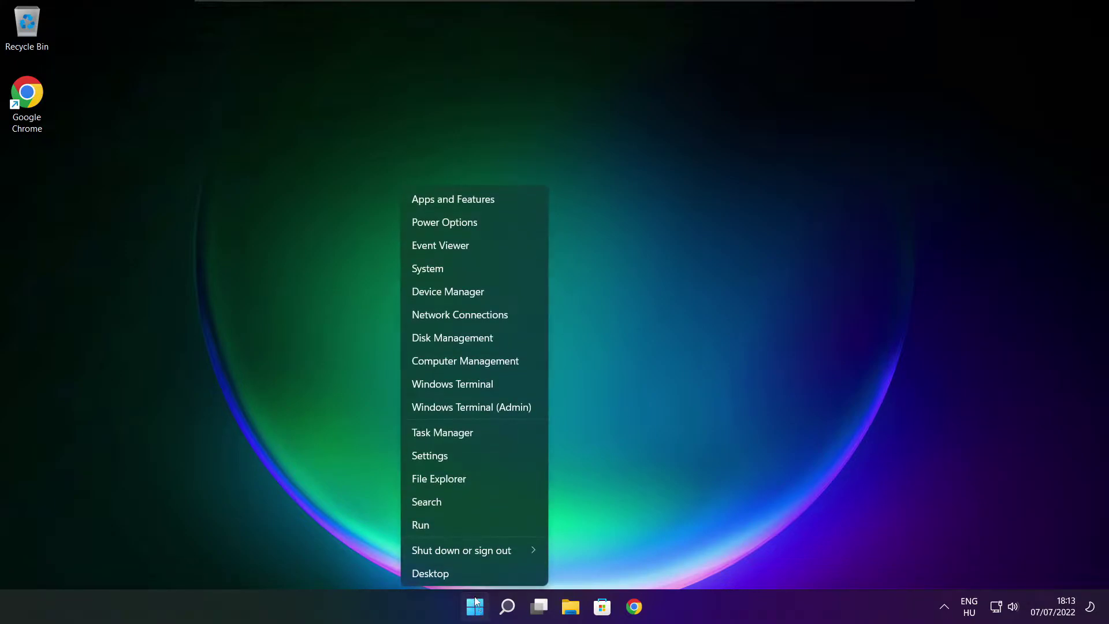
click(477, 433)
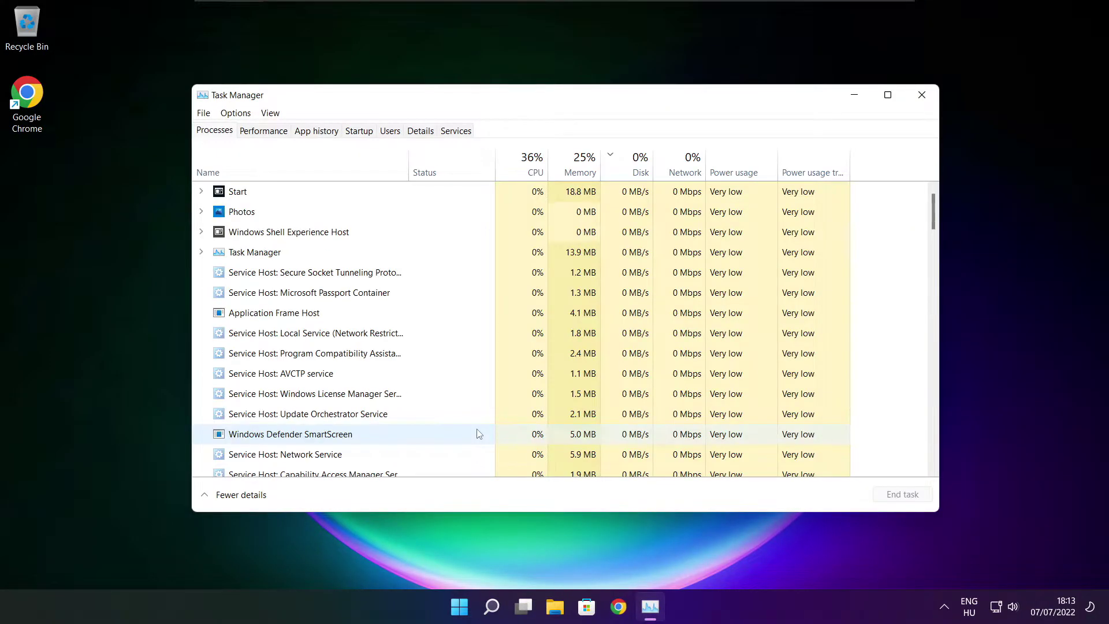
On the Startup tab, disable Cortana and Microsoft Edge as startup apps
click(362, 132)
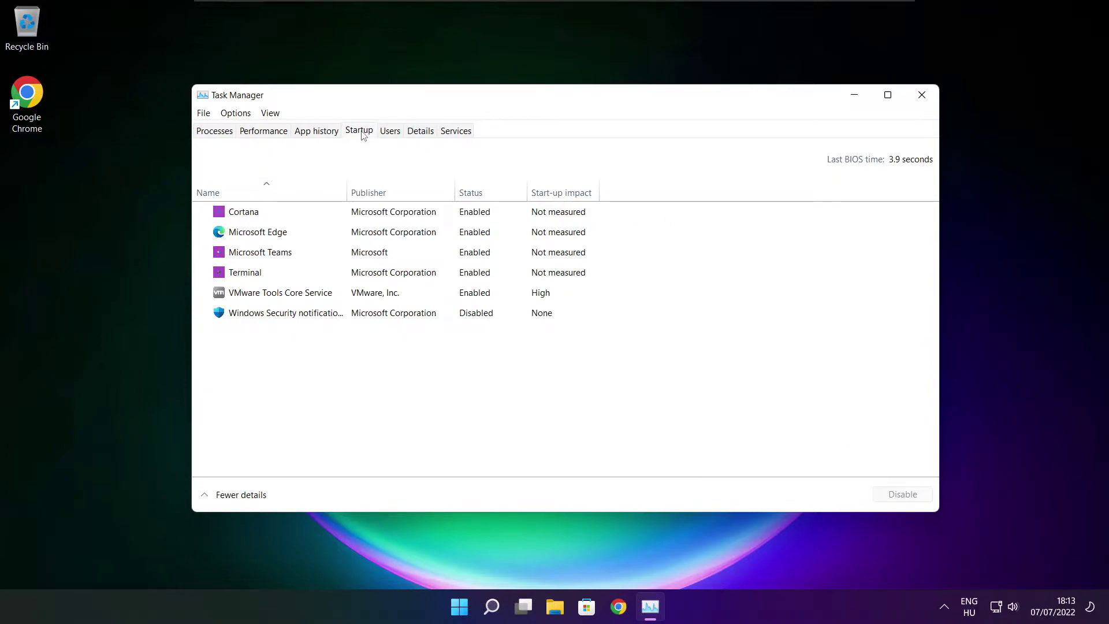
click(363, 220)
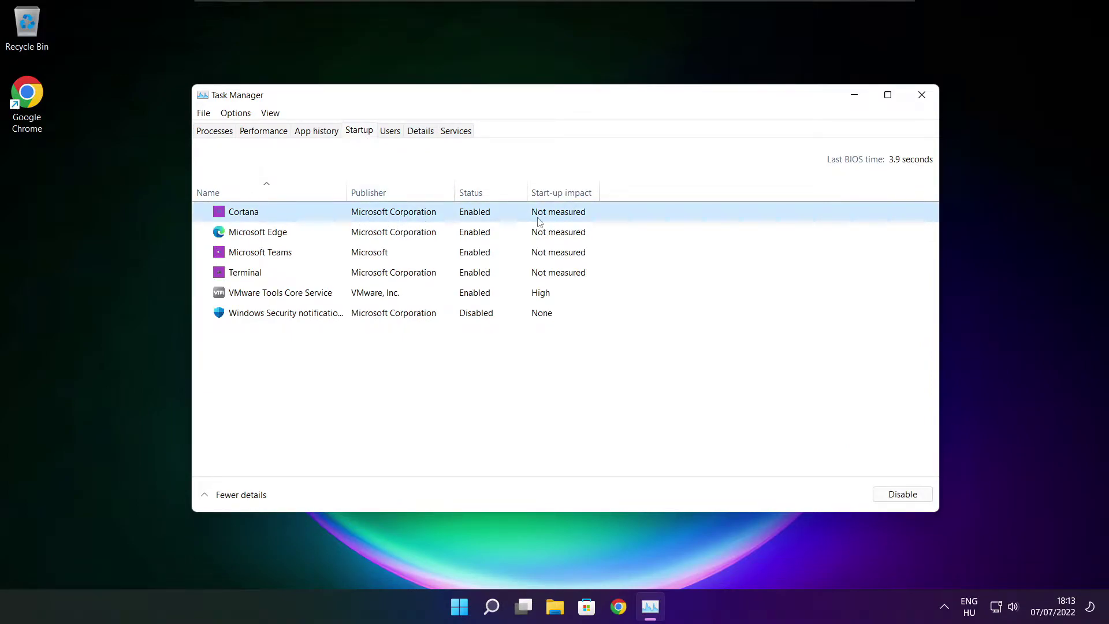
click(903, 495)
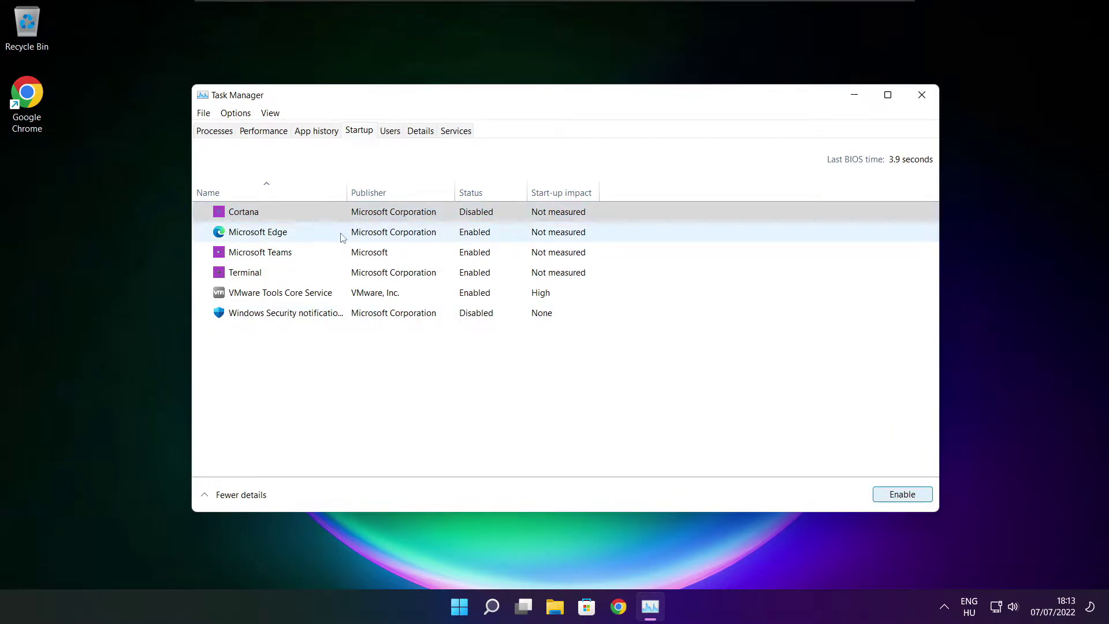
click(281, 239)
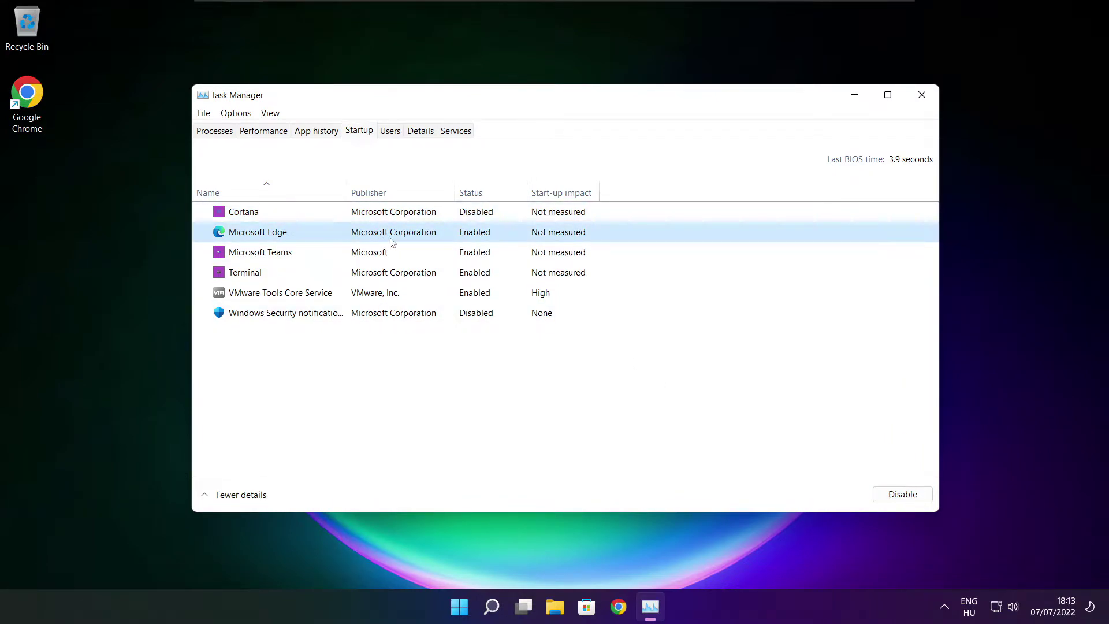
click(904, 496)
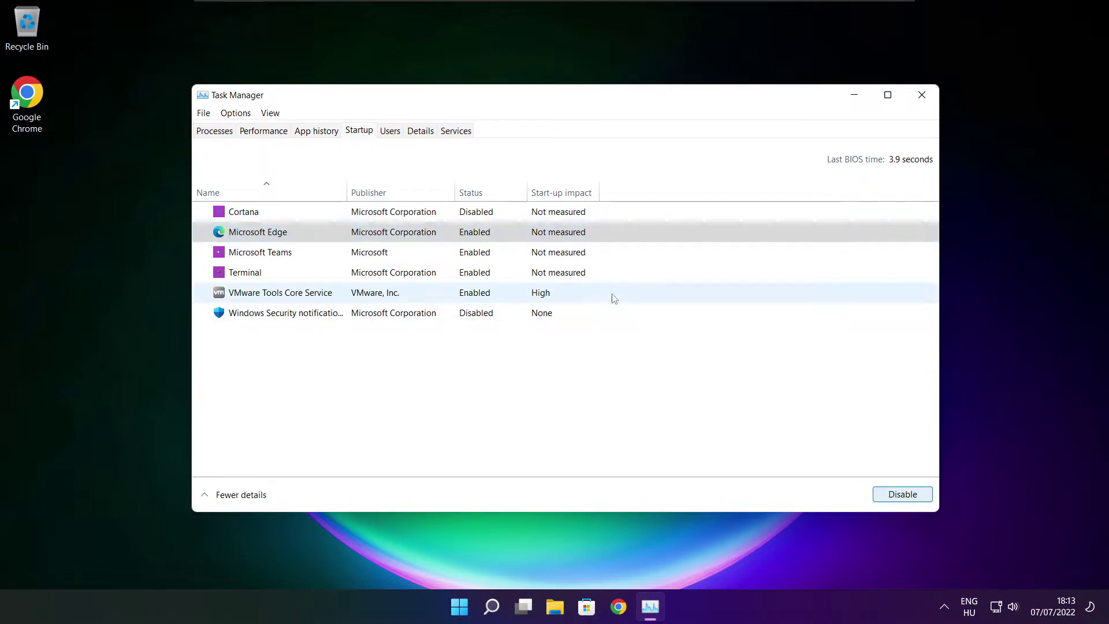
Disable Microsoft Teams and Terminal at startup, then exit Task Manager
click(489, 256)
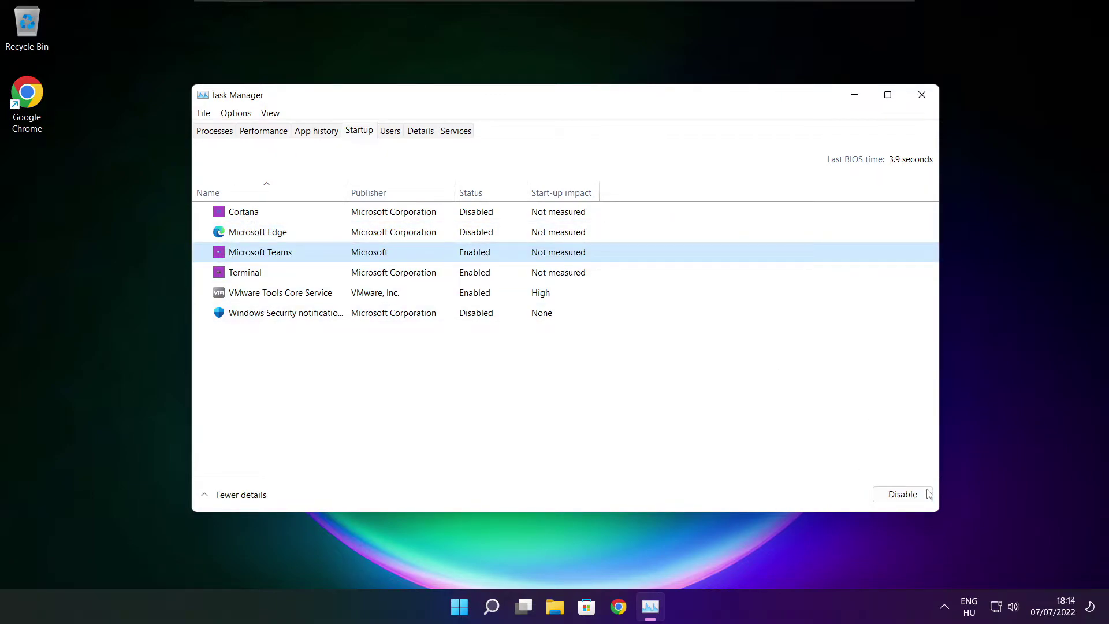
click(904, 495)
click(414, 280)
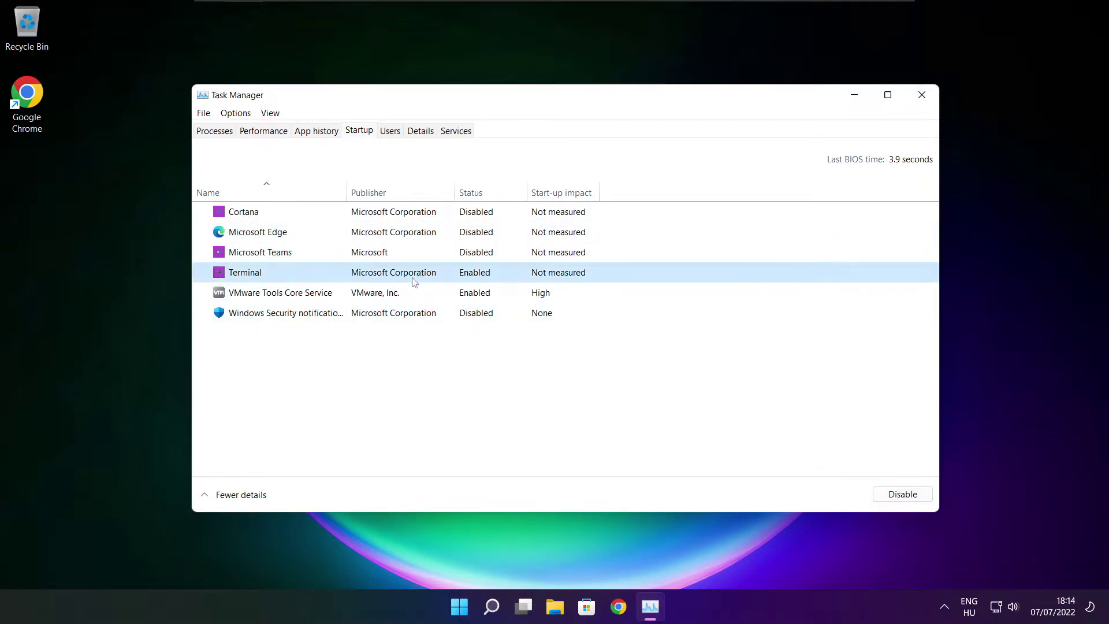
click(907, 497)
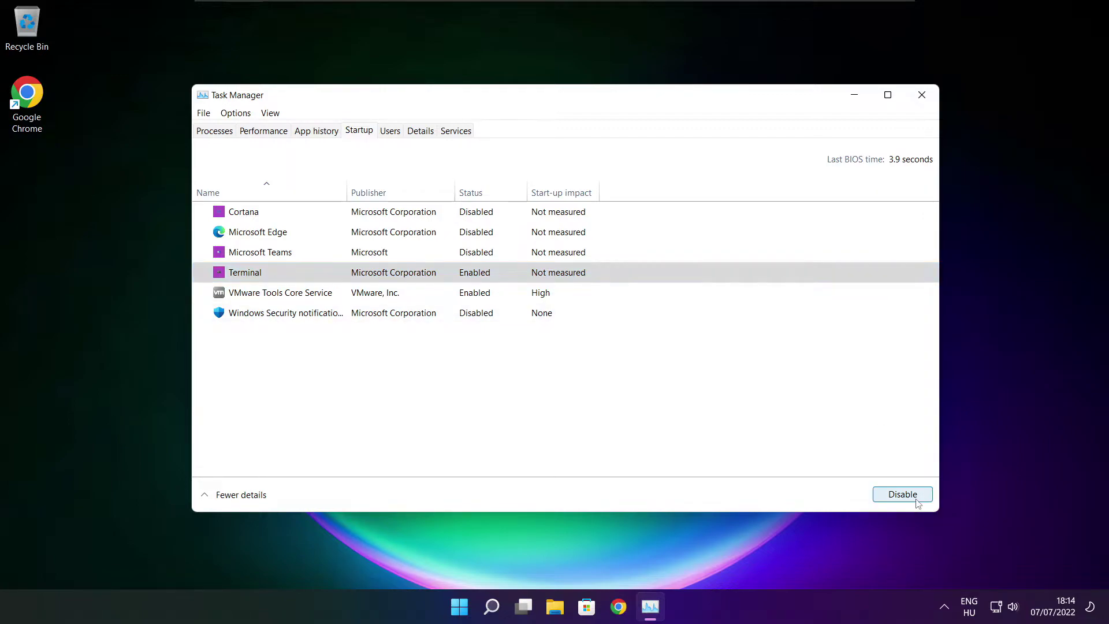
click(456, 280)
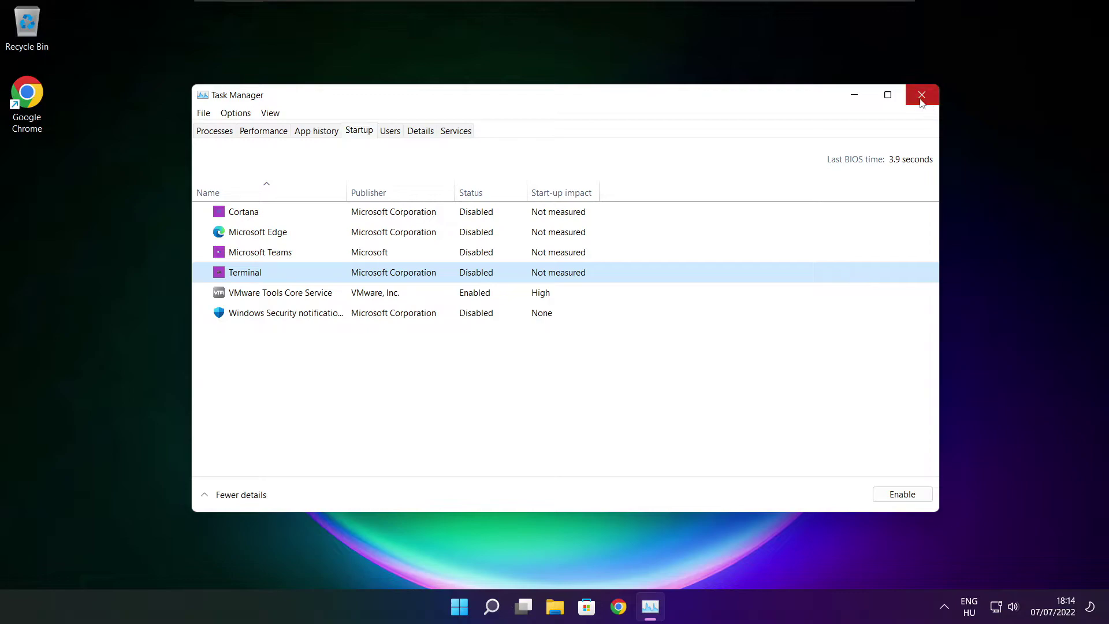
click(921, 100)
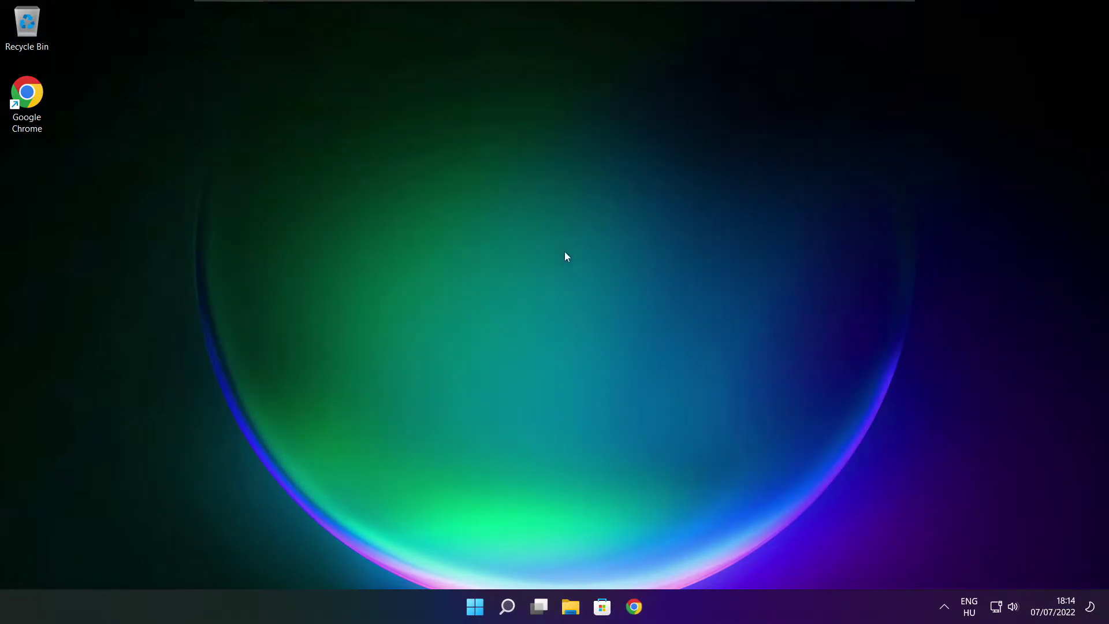
mouse_move(507, 606)
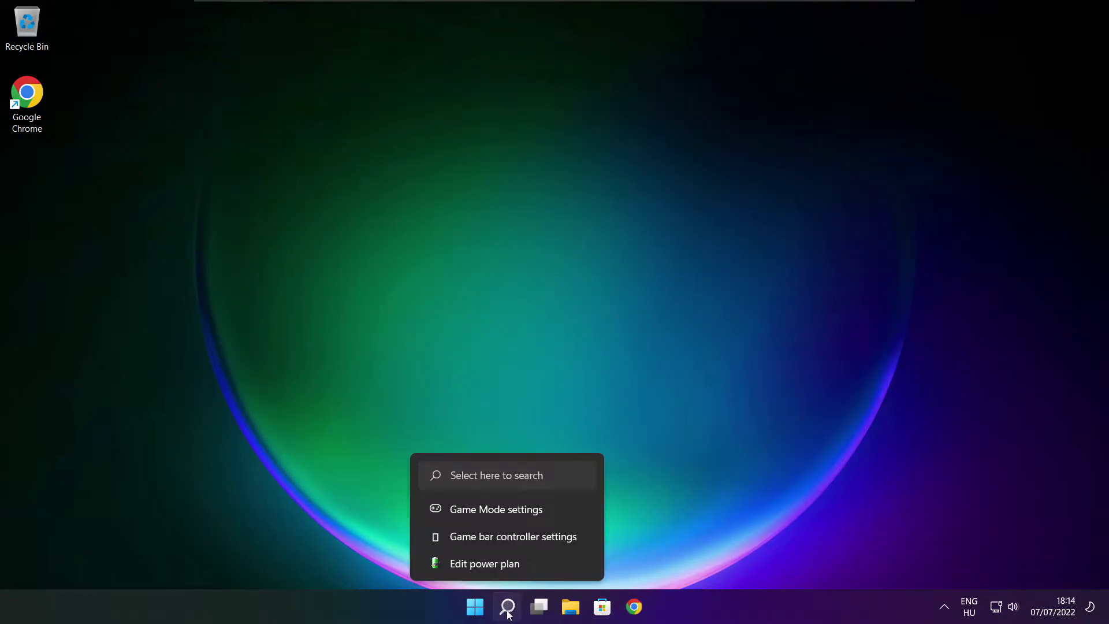
Search 'optimise' and launch Defragment and Optimise Drives
click(508, 613)
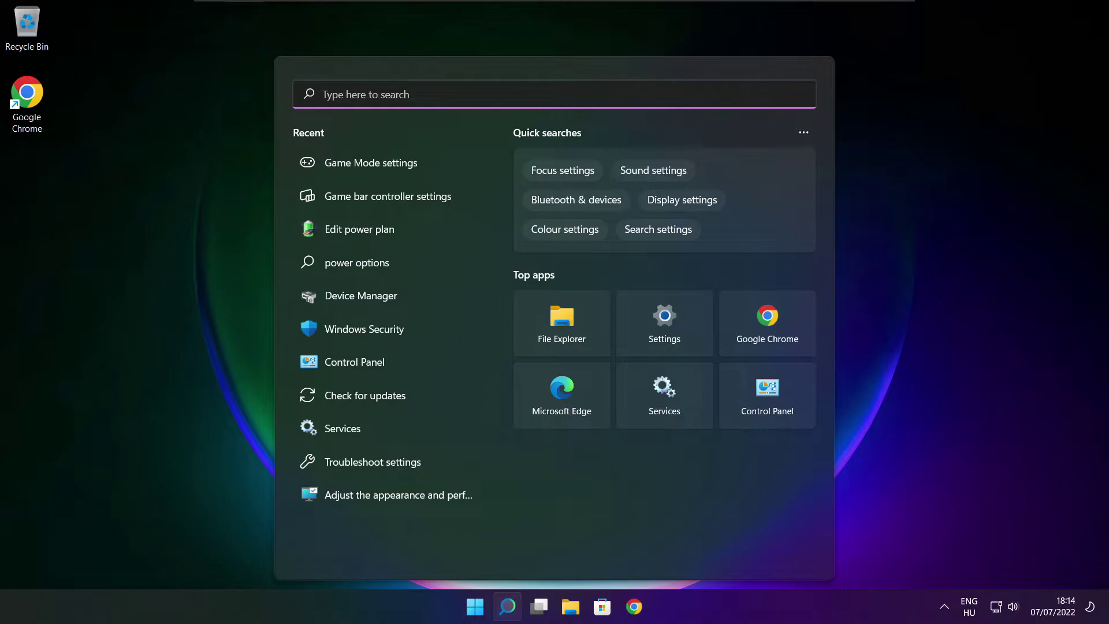
text(optimi)
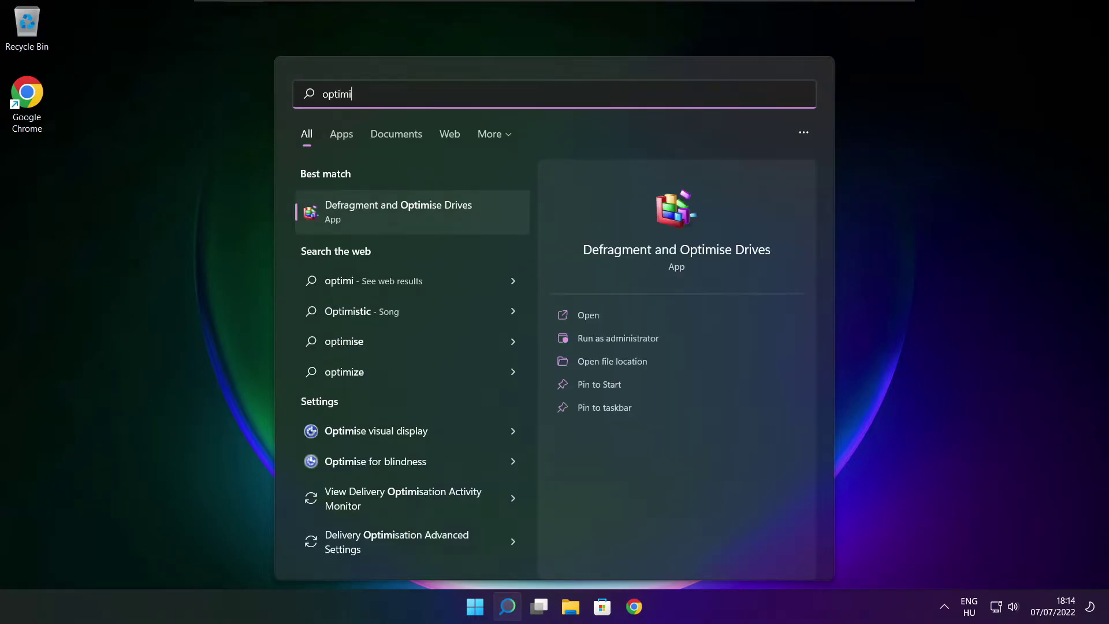
text(se)
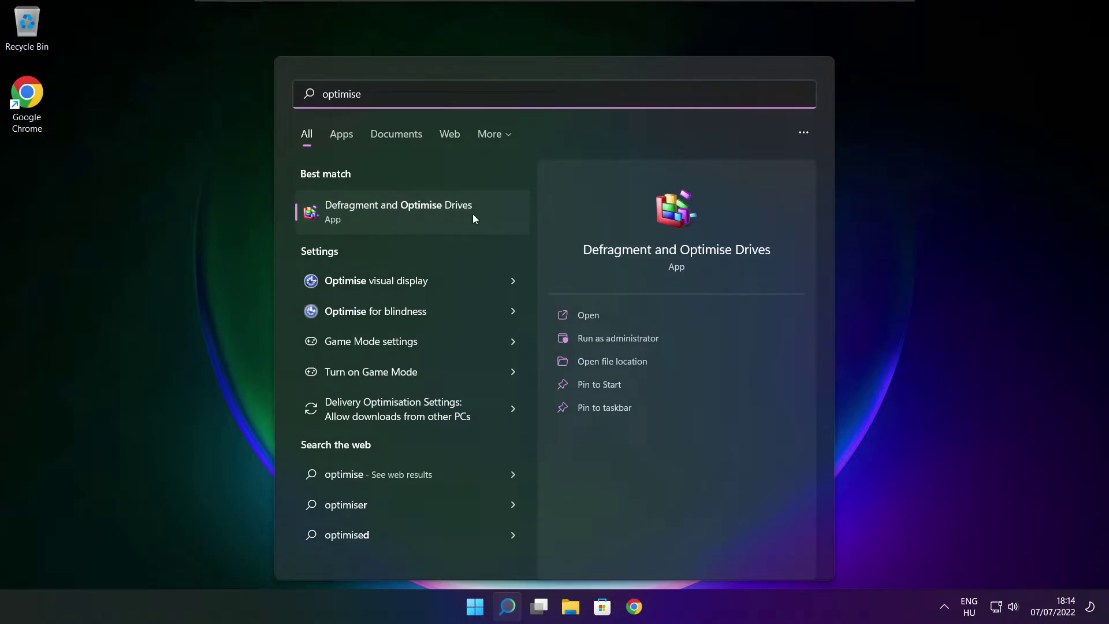
click(427, 211)
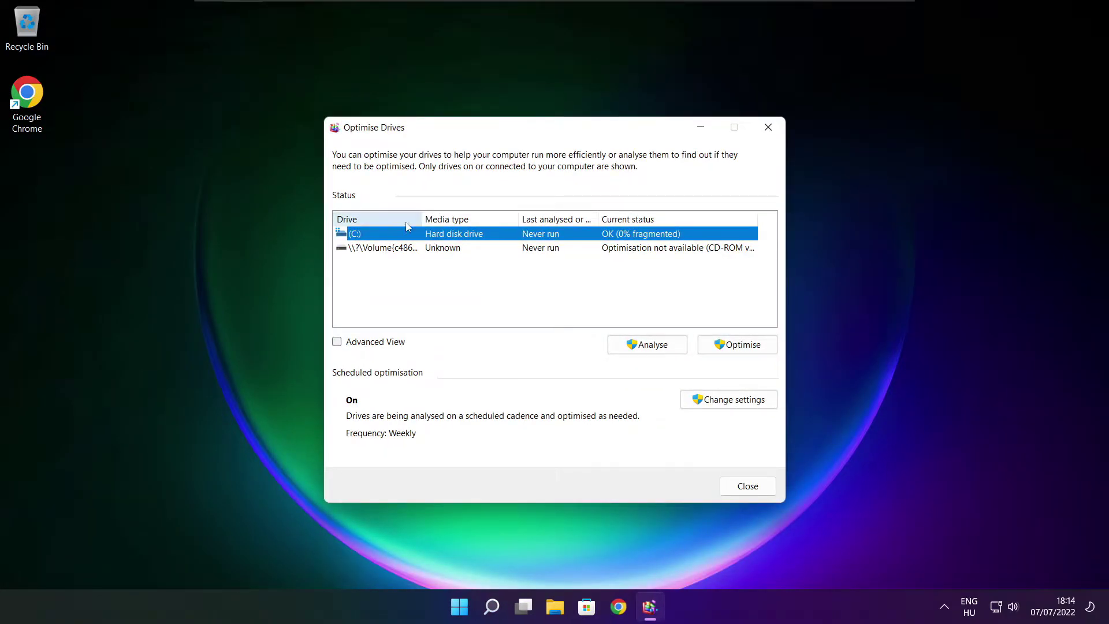
Analyse C: (9% fragmented), start optimising it, and exit with Alt+F4
click(637, 344)
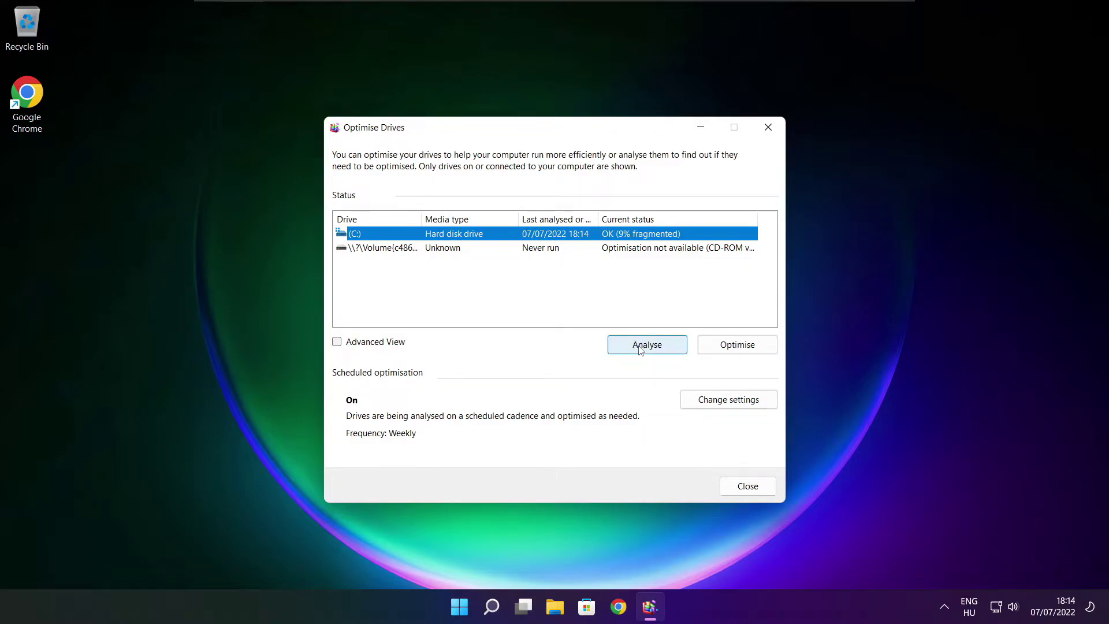
click(744, 351)
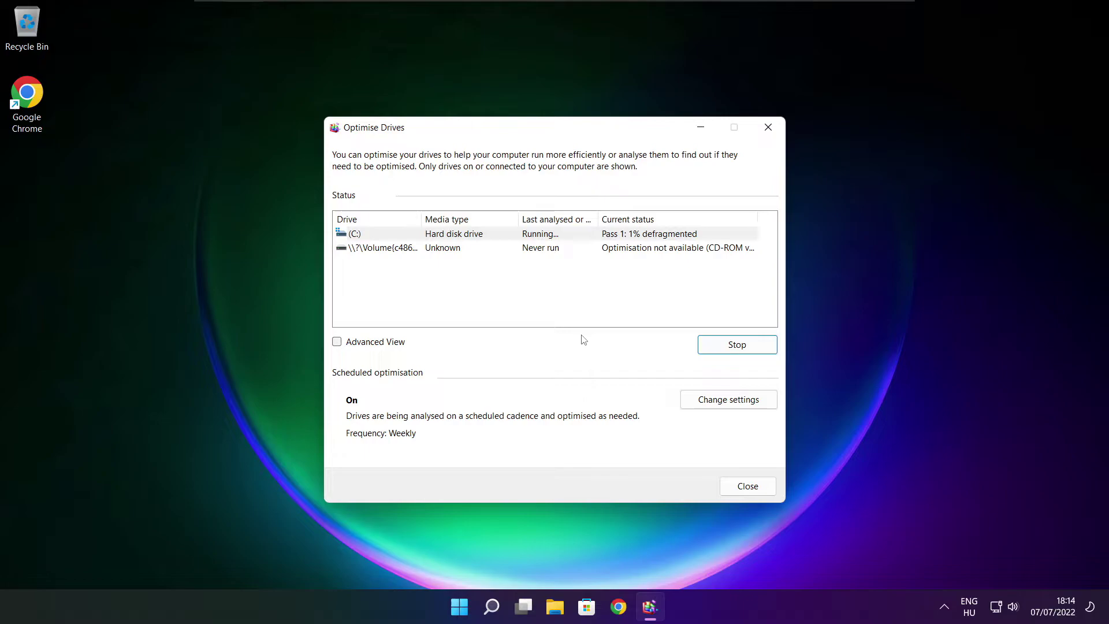
key(alt+F4)
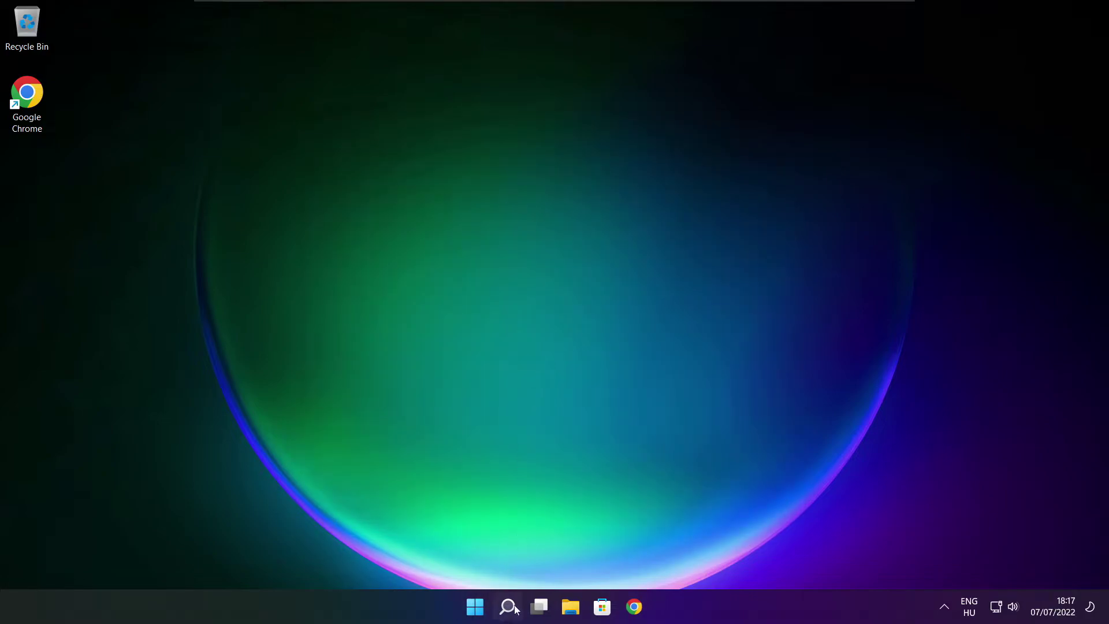
Check for Windows updates, which finds the 2022-06 cumulative update, then close Settings
click(507, 607)
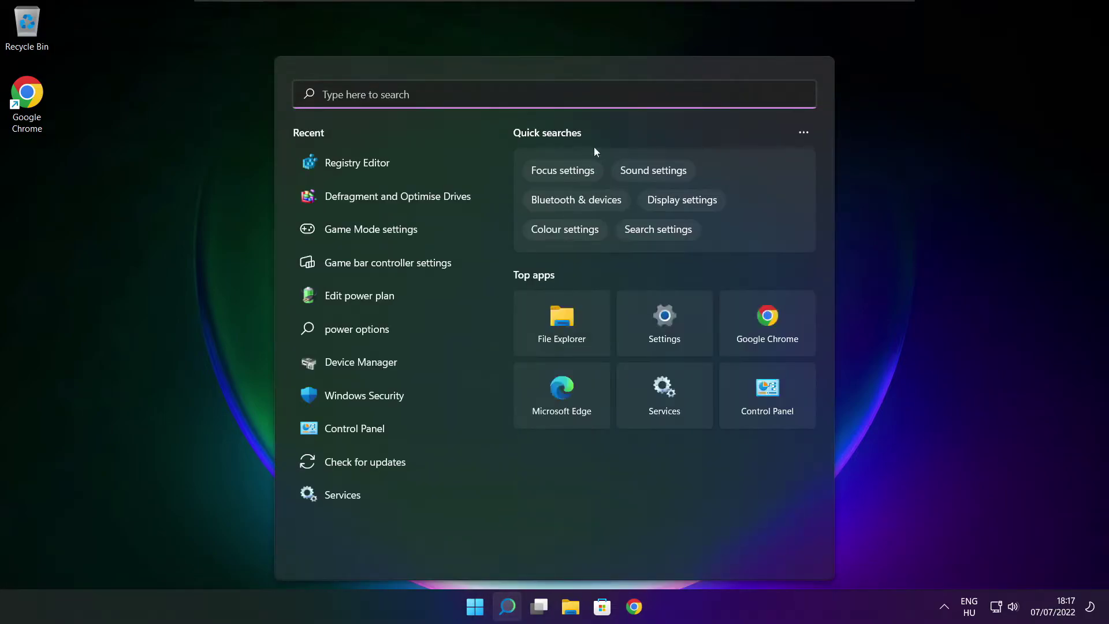
text(upd)
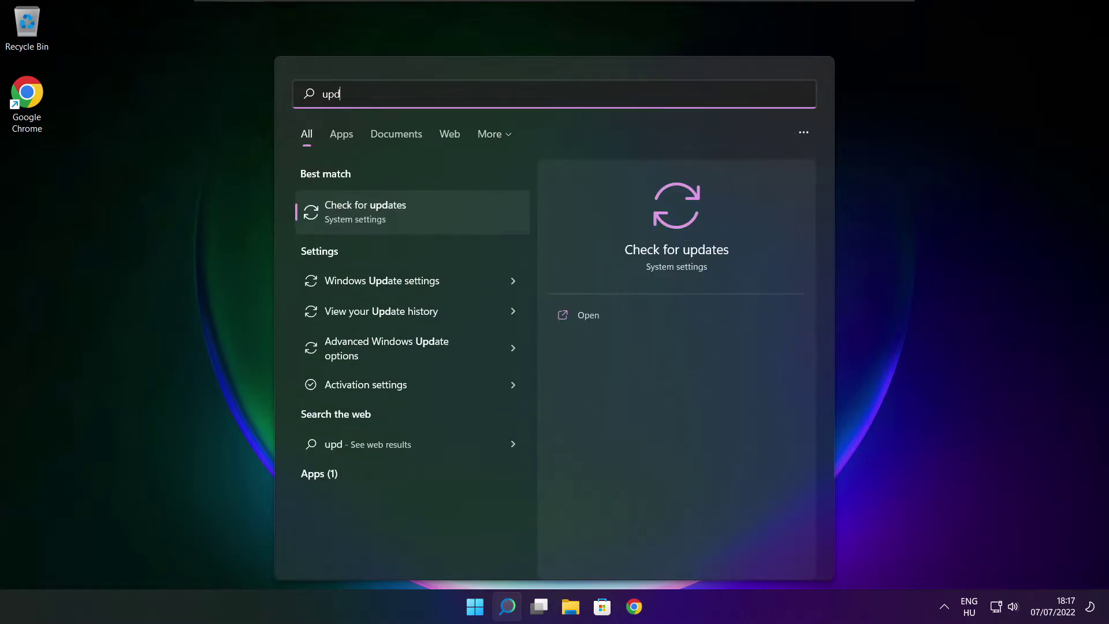
text(ates)
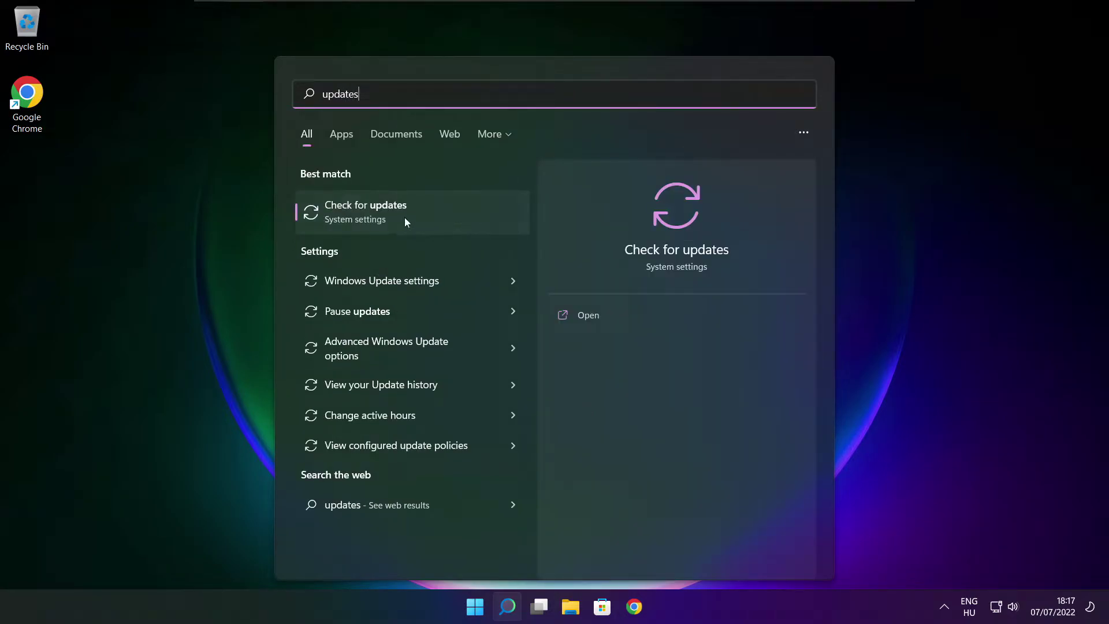
click(403, 219)
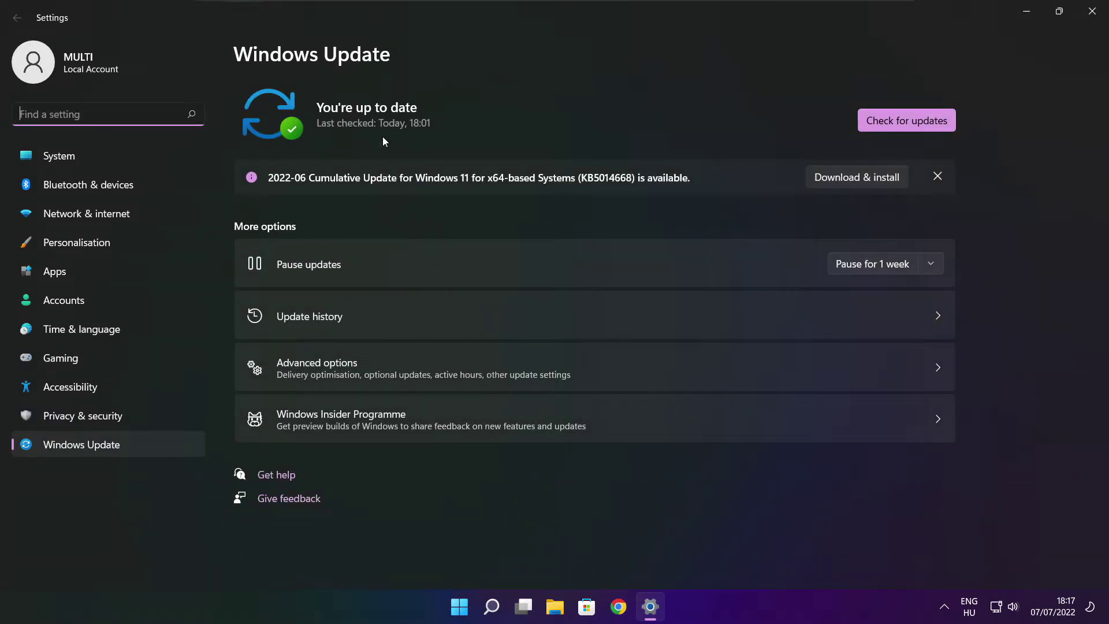
click(906, 120)
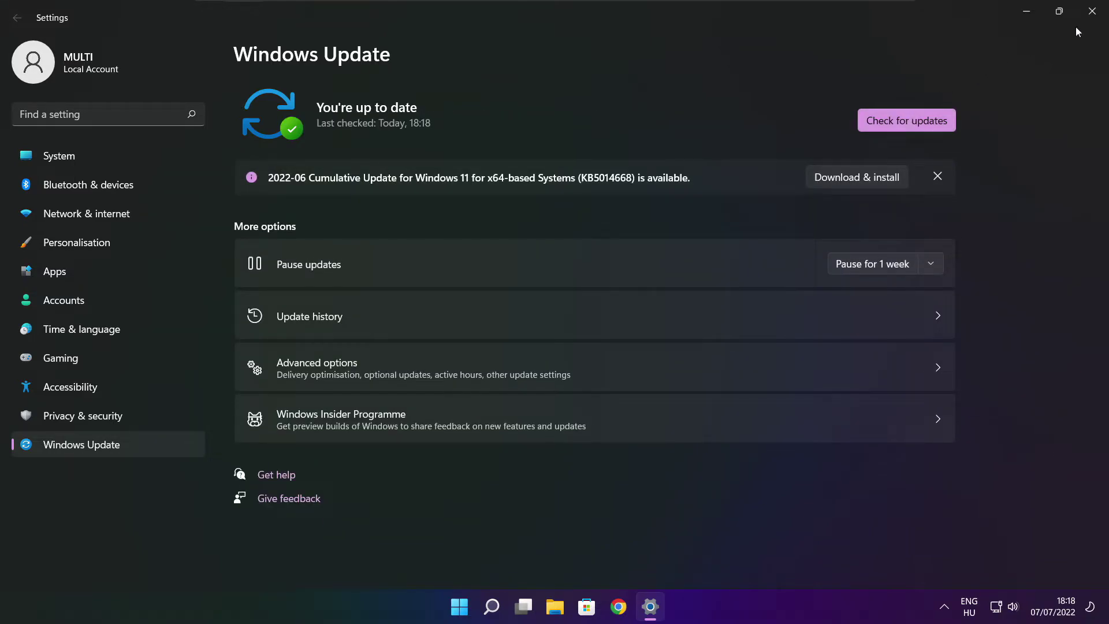
click(1092, 14)
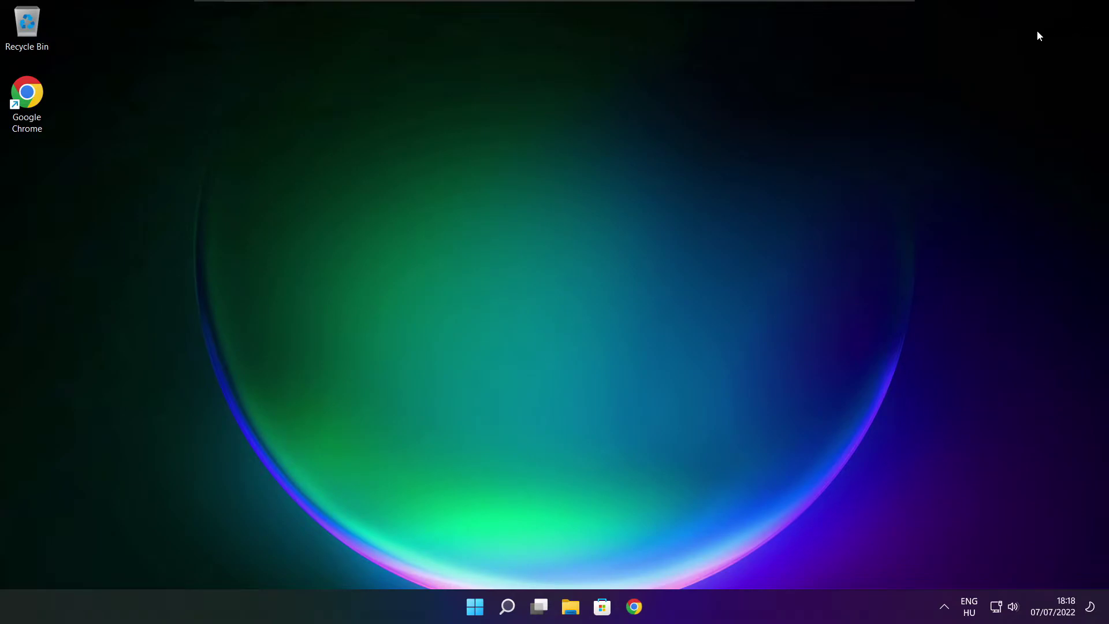
Launch Registry Editor and navigate to HKEY_CURRENT_USER\System\GameConfigStore
click(507, 607)
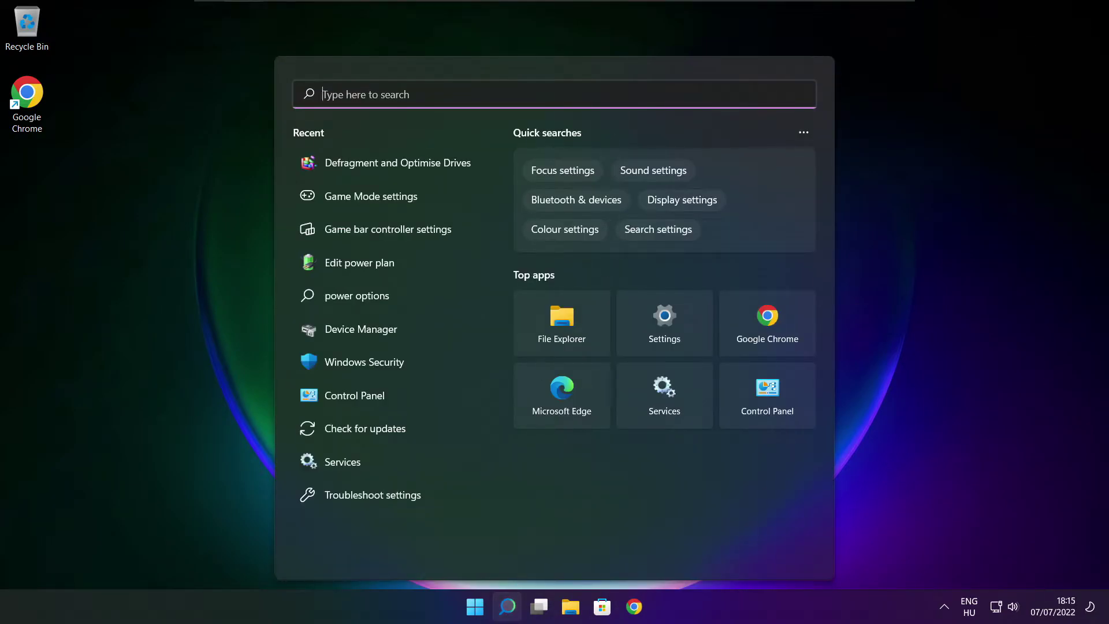
text(regedi)
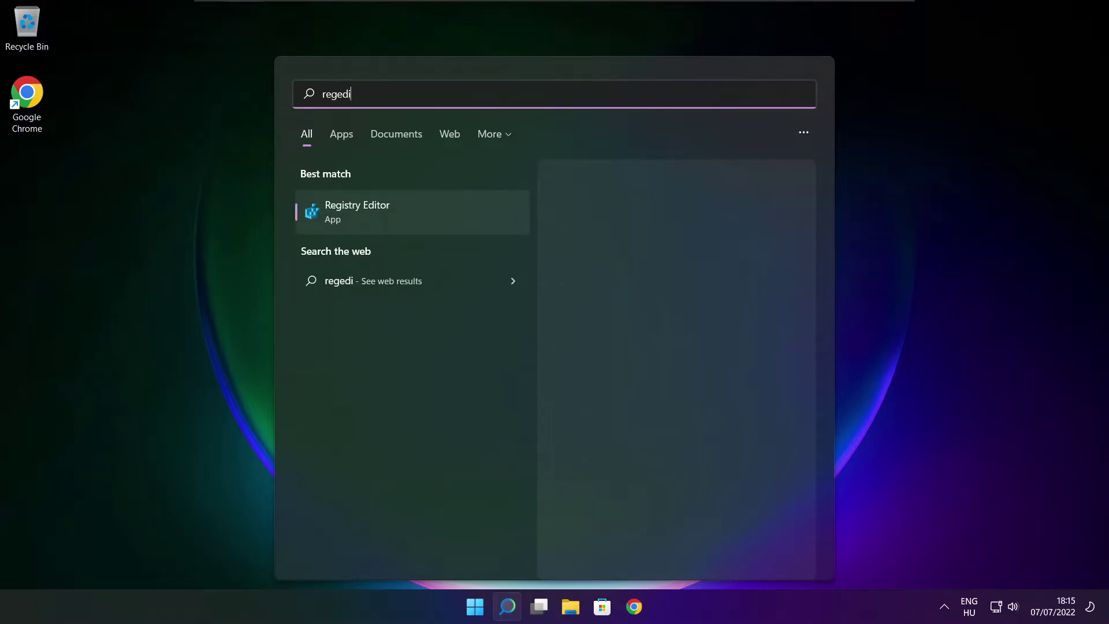
text(t)
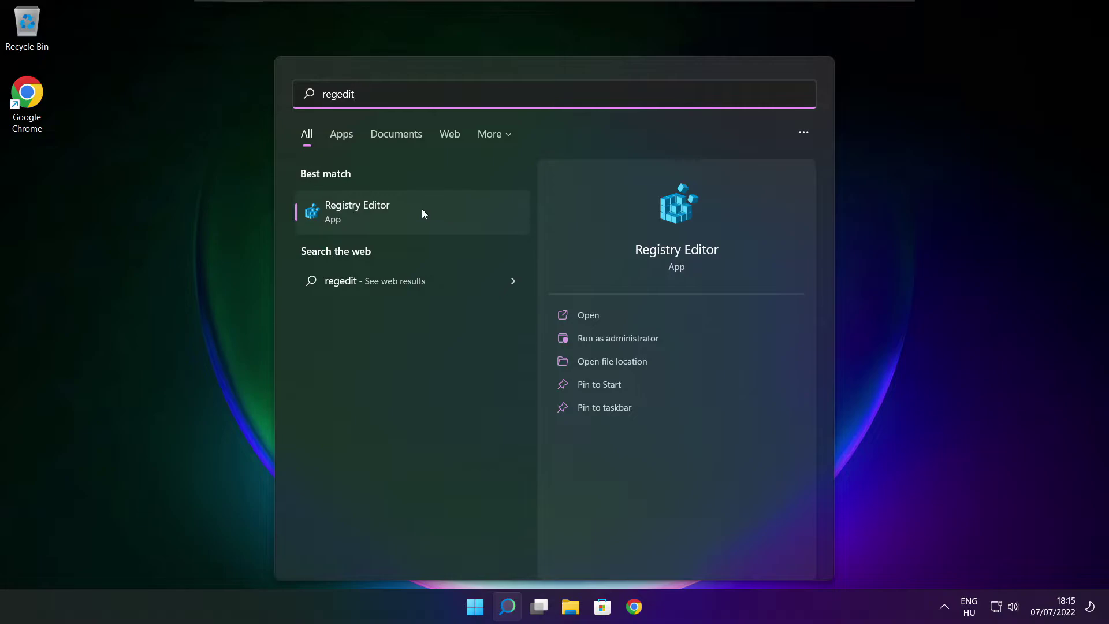
click(422, 211)
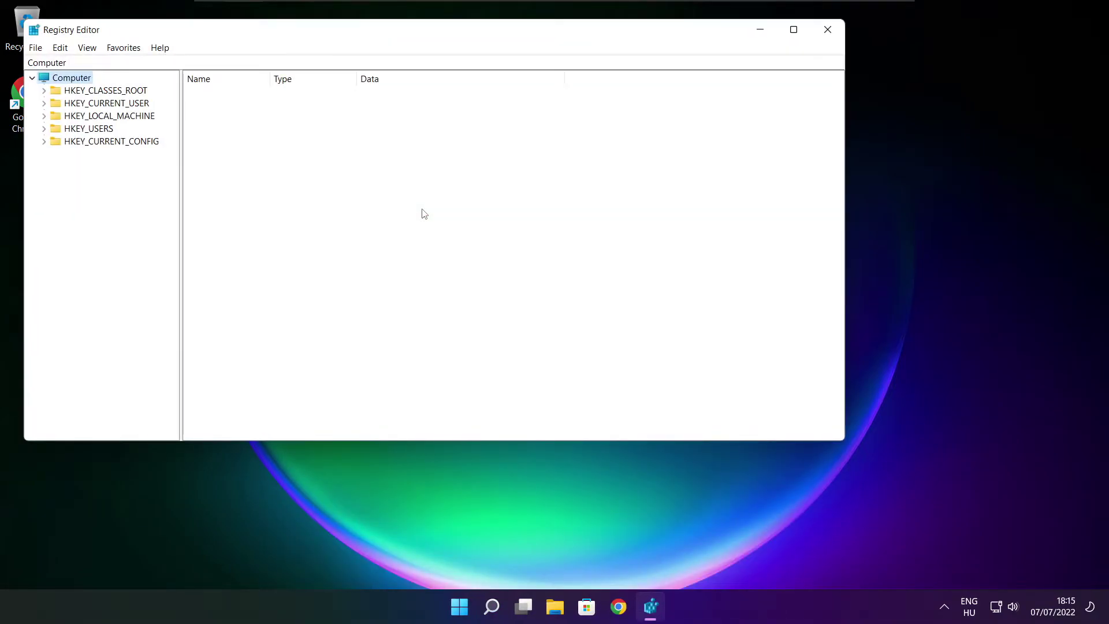
drag(333, 42, 450, 126)
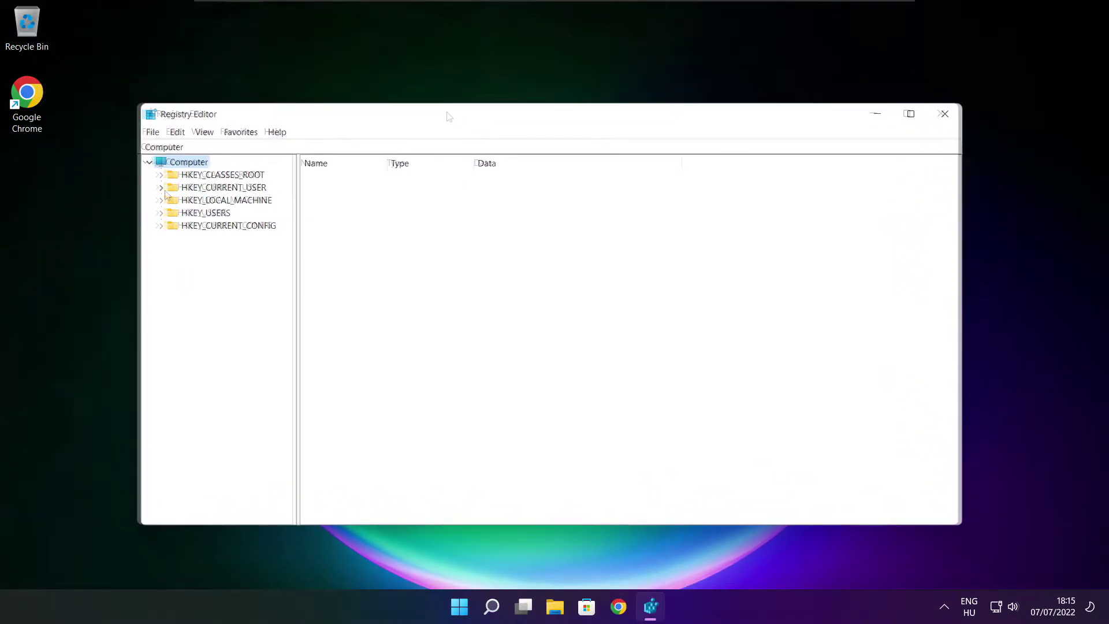
click(178, 193)
click(162, 190)
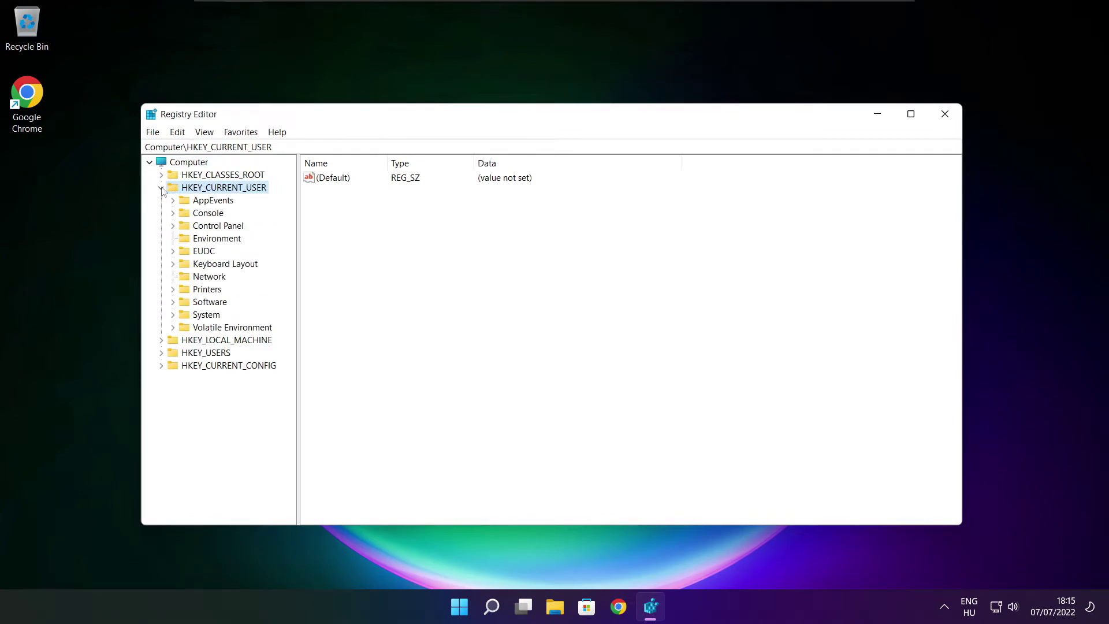
click(193, 317)
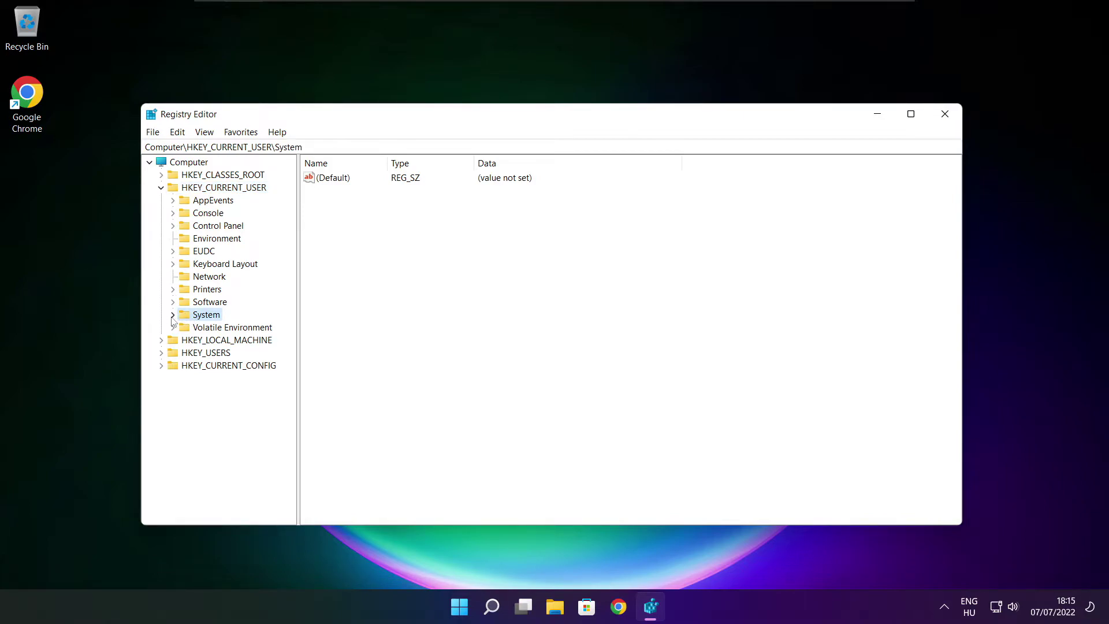
click(172, 316)
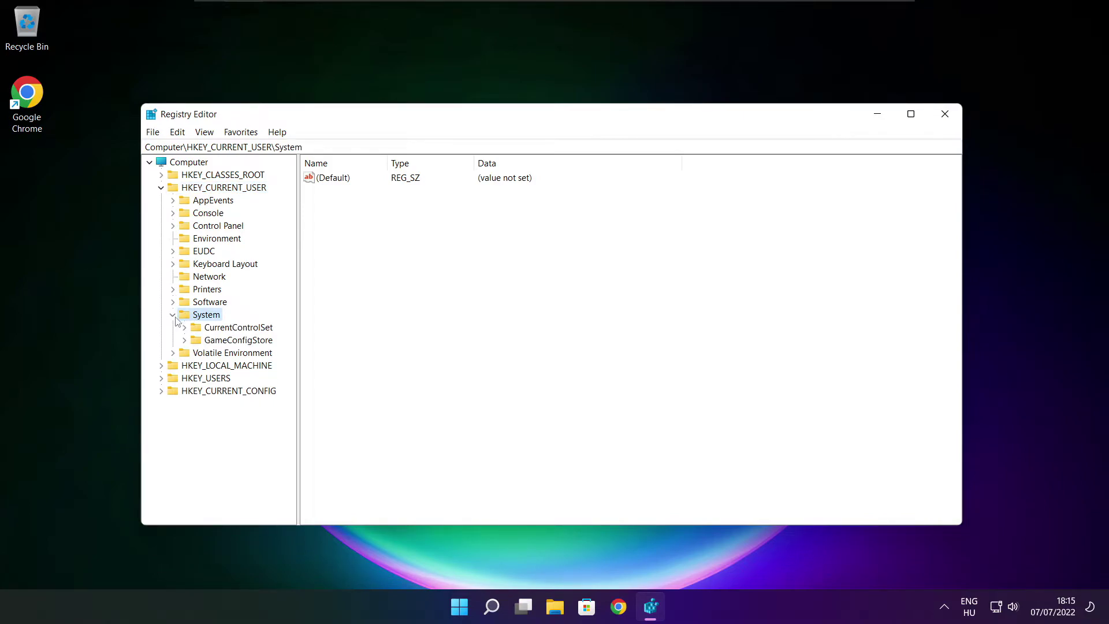
click(203, 342)
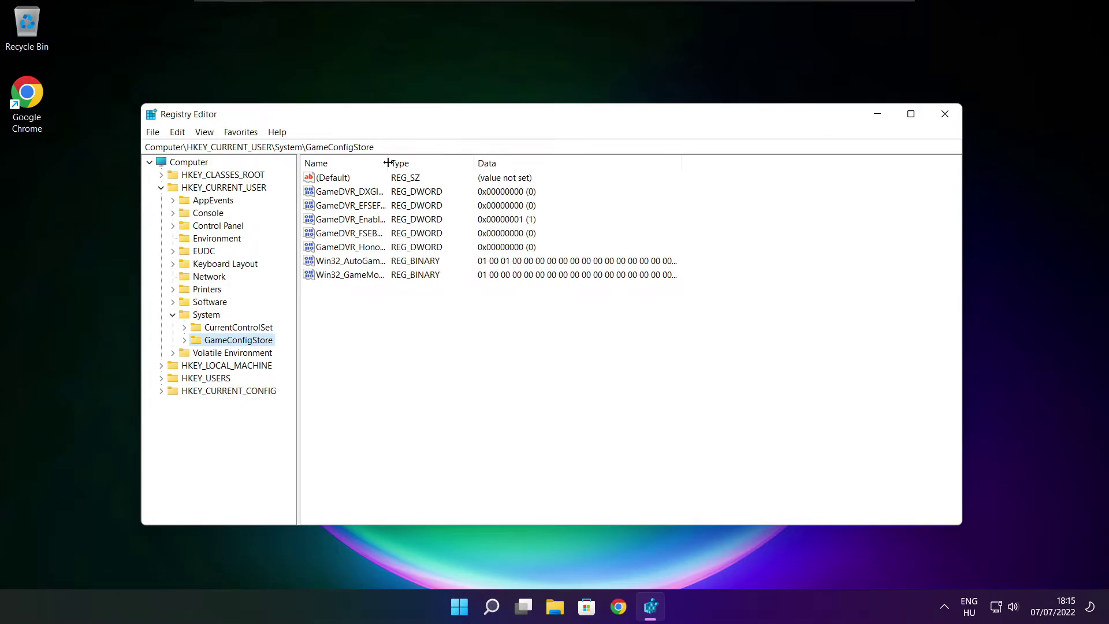
Set GameDVR_Enabled to 0 and collapse HKEY_CURRENT_USER
drag(388, 162, 487, 158)
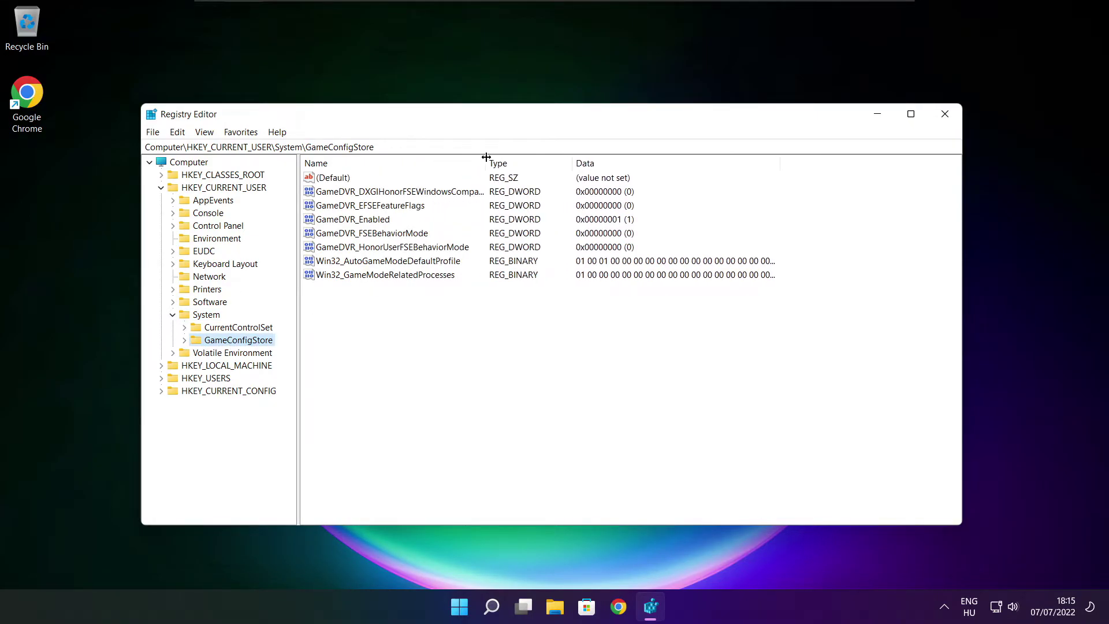
click(358, 222)
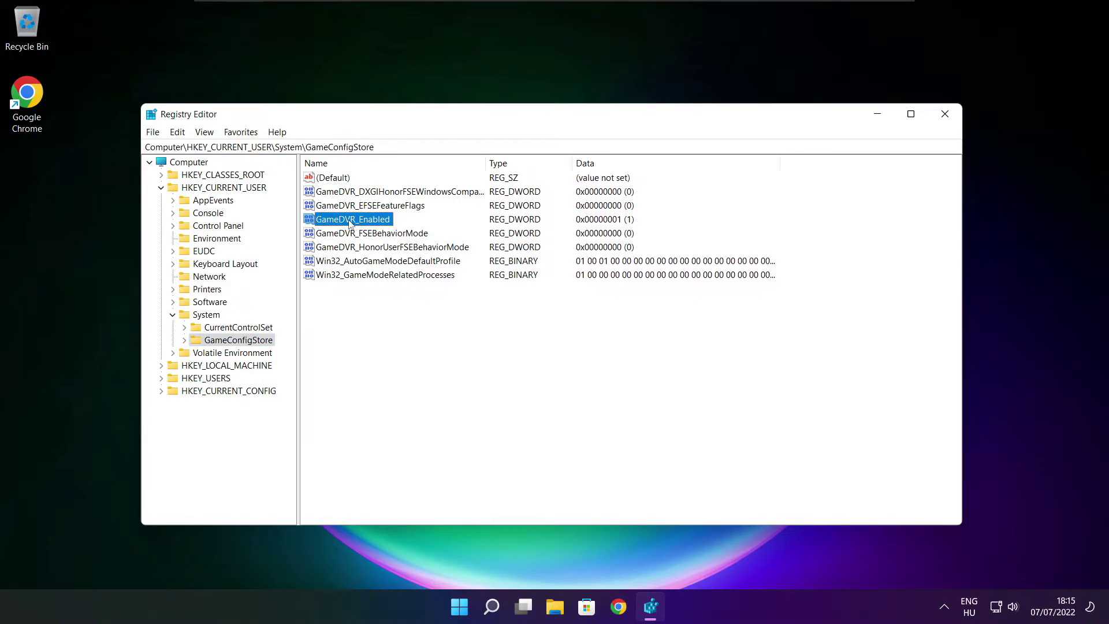
double_click(351, 221)
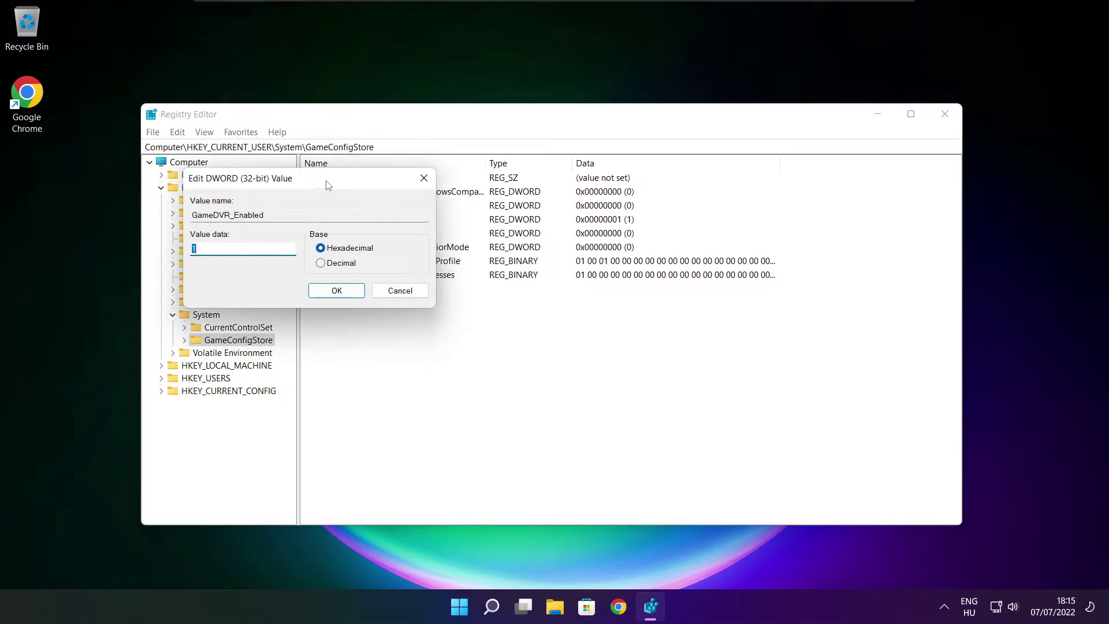
drag(328, 183, 585, 228)
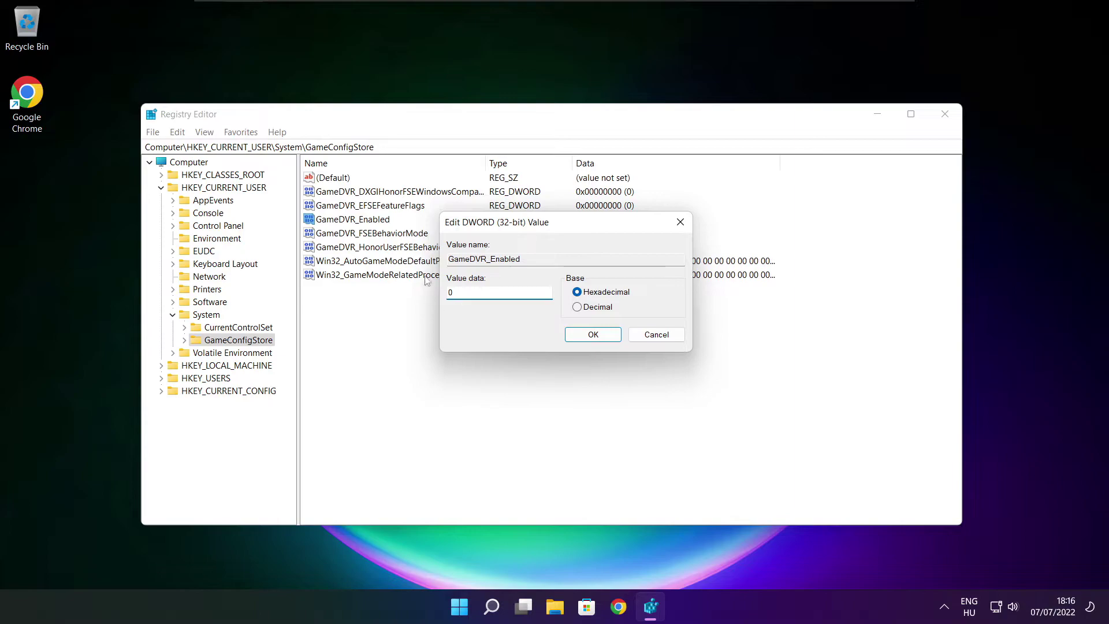
click(595, 337)
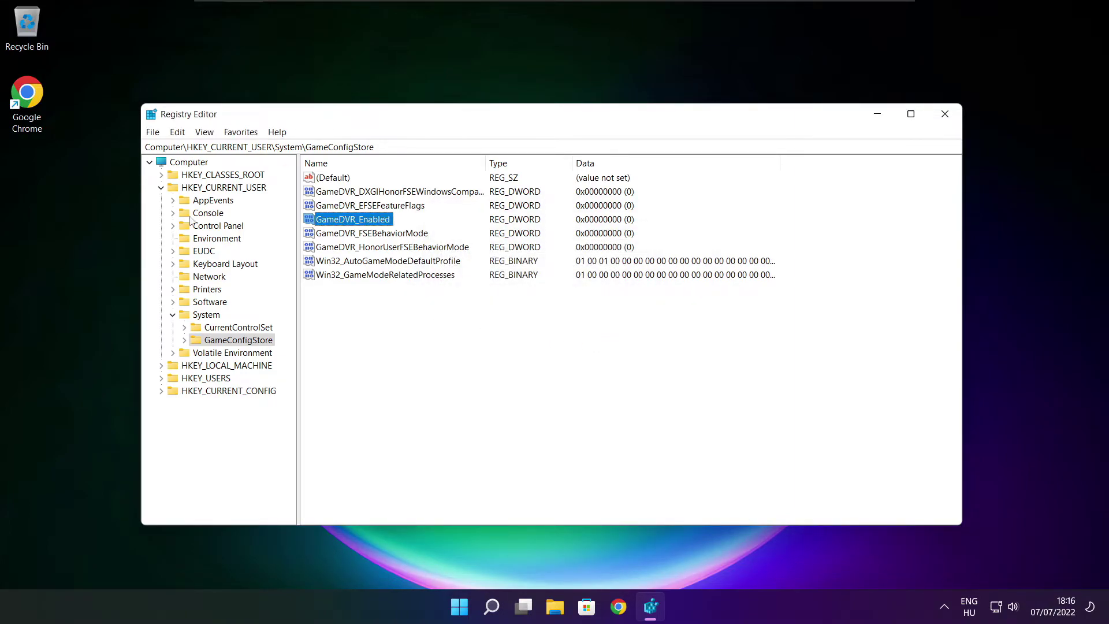
click(162, 188)
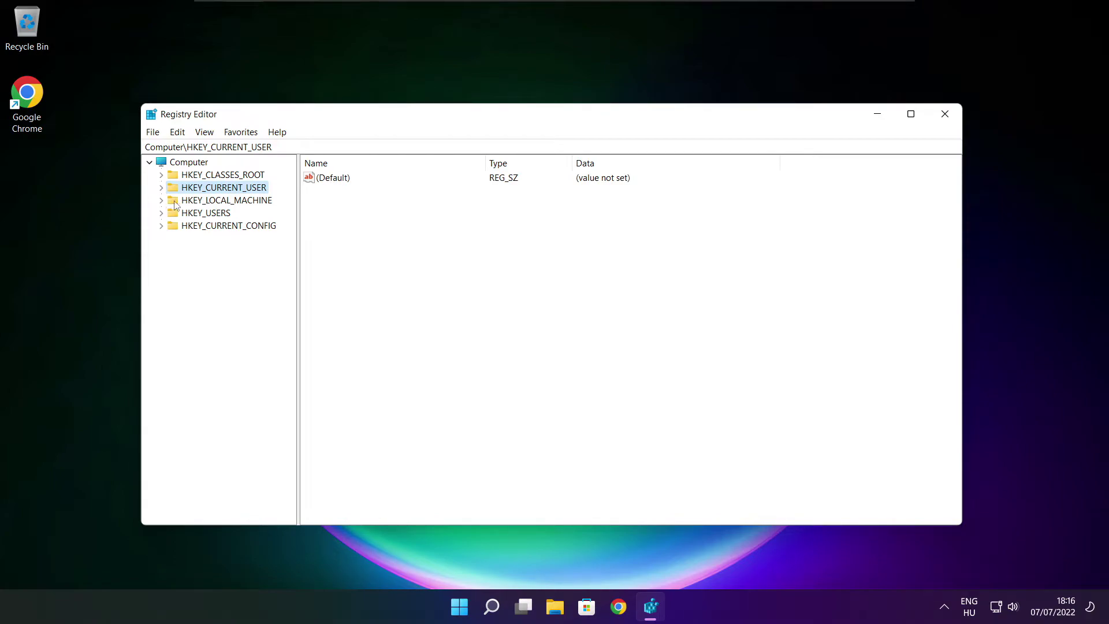
Expand HKEY_LOCAL_MACHINE\SOFTWARE\Microsoft and scroll down to the PolicyManager key
click(175, 202)
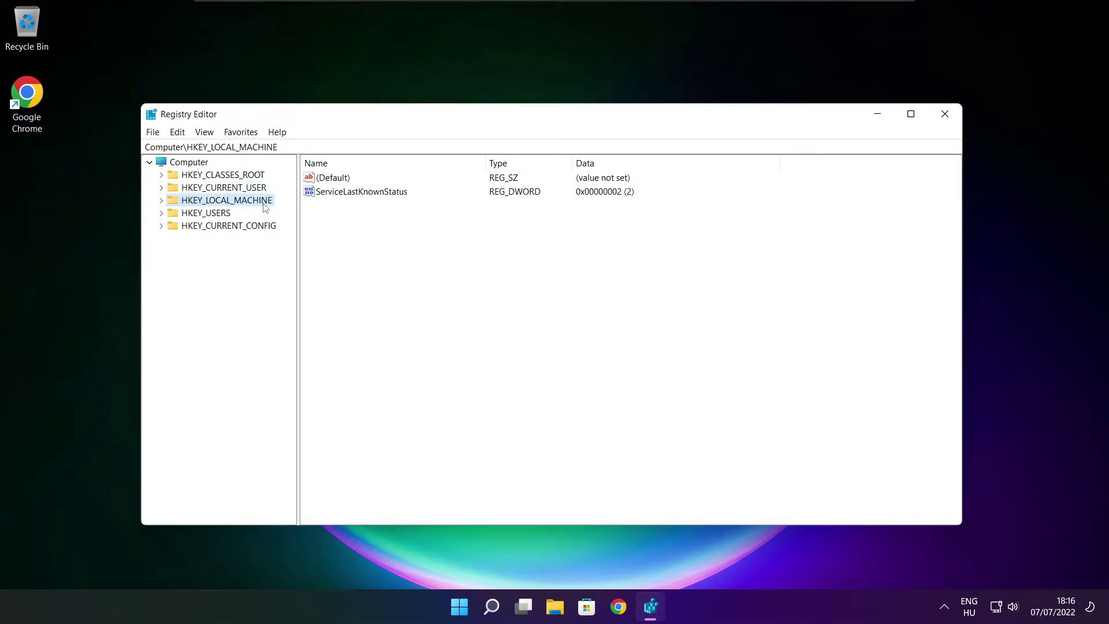
click(162, 201)
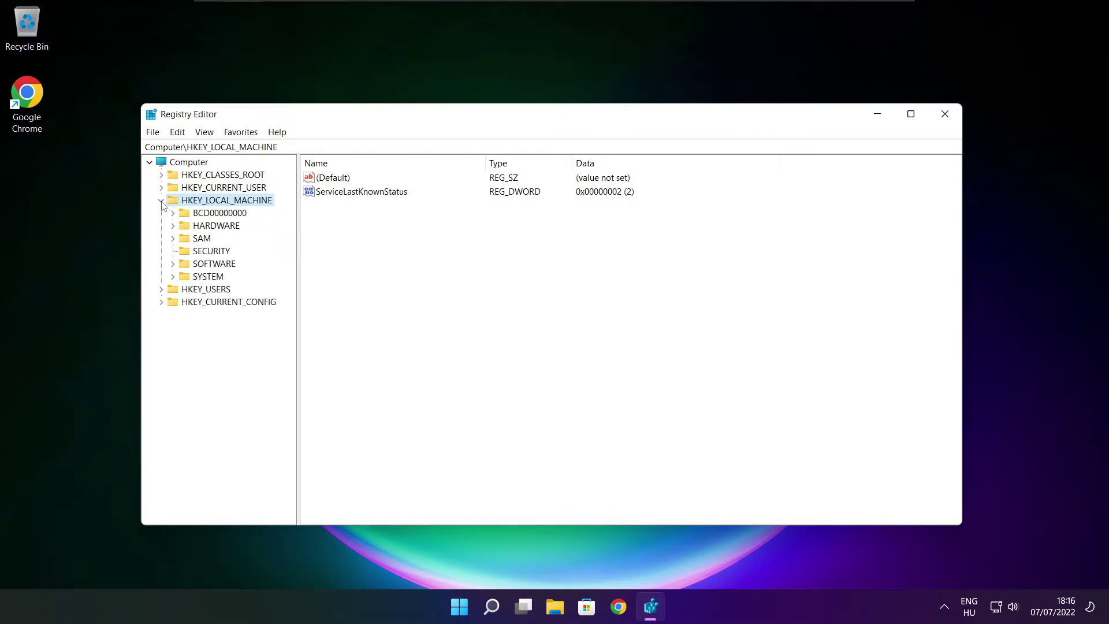
click(199, 265)
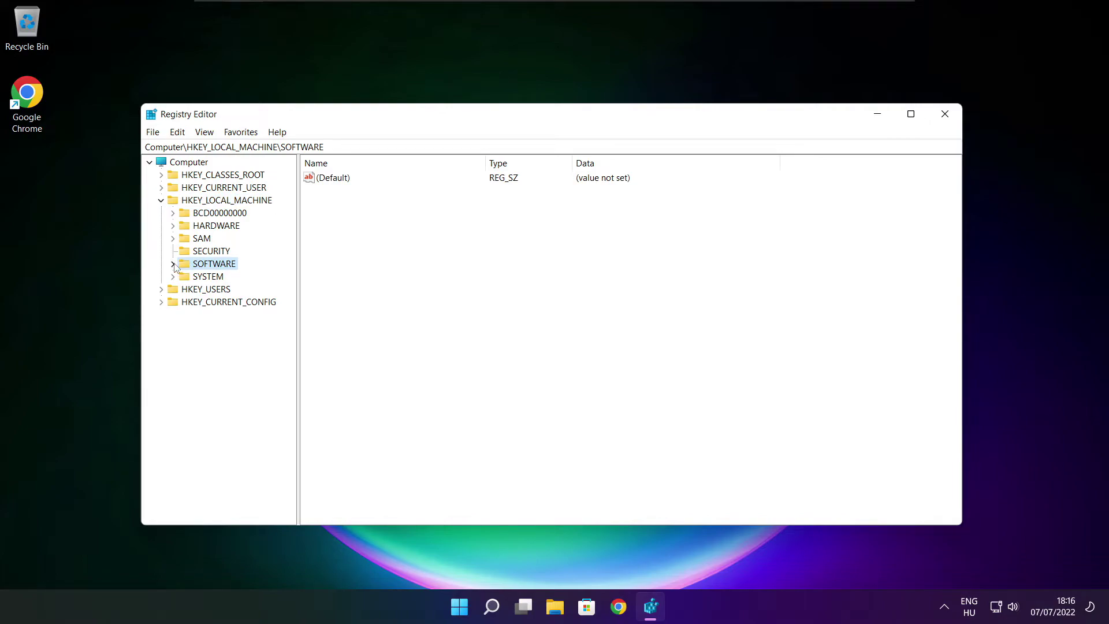
click(173, 265)
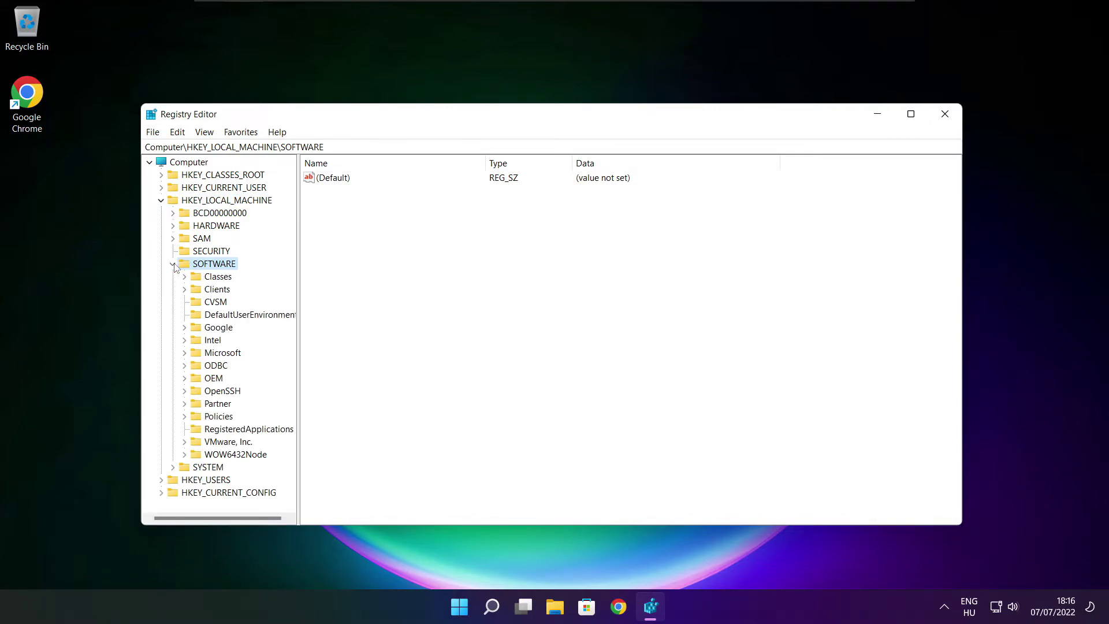
click(208, 355)
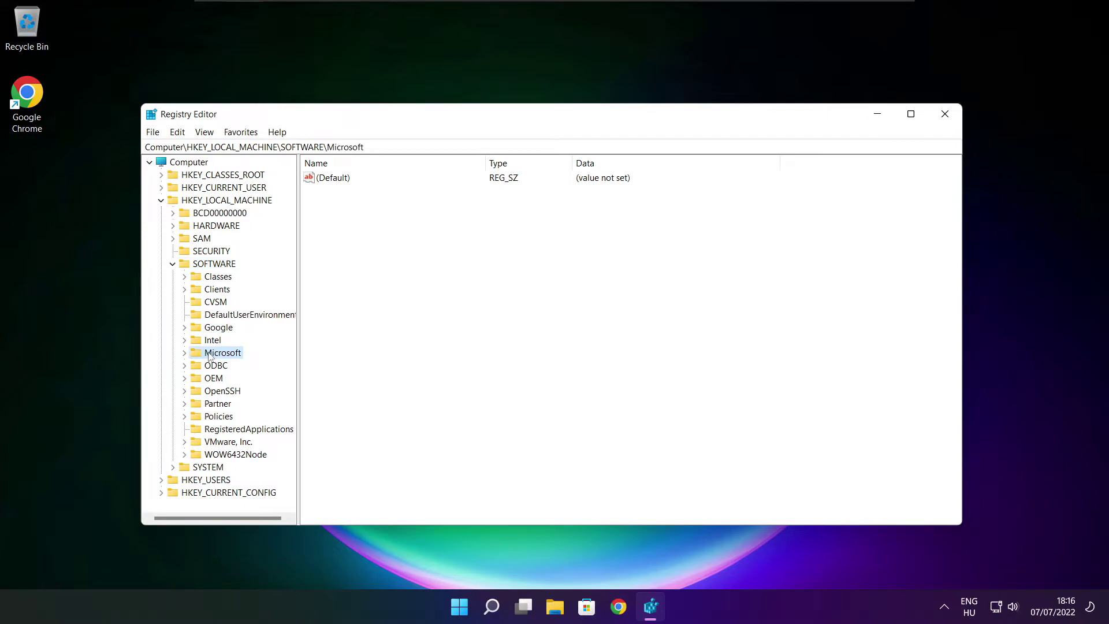
click(184, 354)
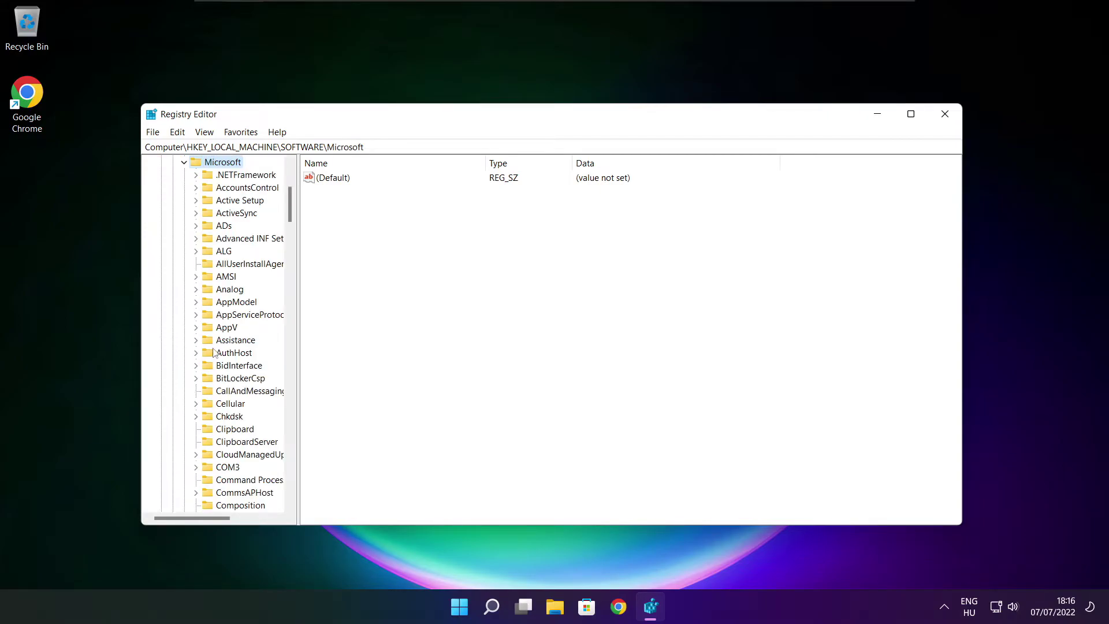
scroll(227, 347, down, 2)
scroll(227, 347, down, 5)
scroll(227, 346, down, 10)
scroll(227, 347, down, 5)
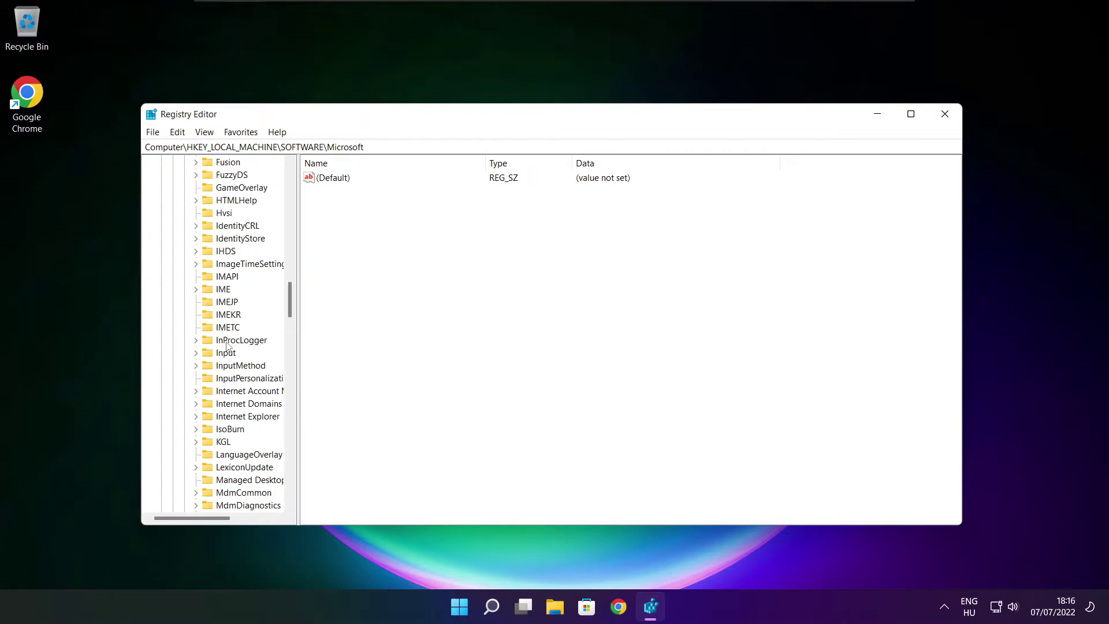
scroll(227, 346, down, 3)
scroll(227, 346, down, 7)
scroll(227, 346, down, 4)
scroll(227, 347, down, 5)
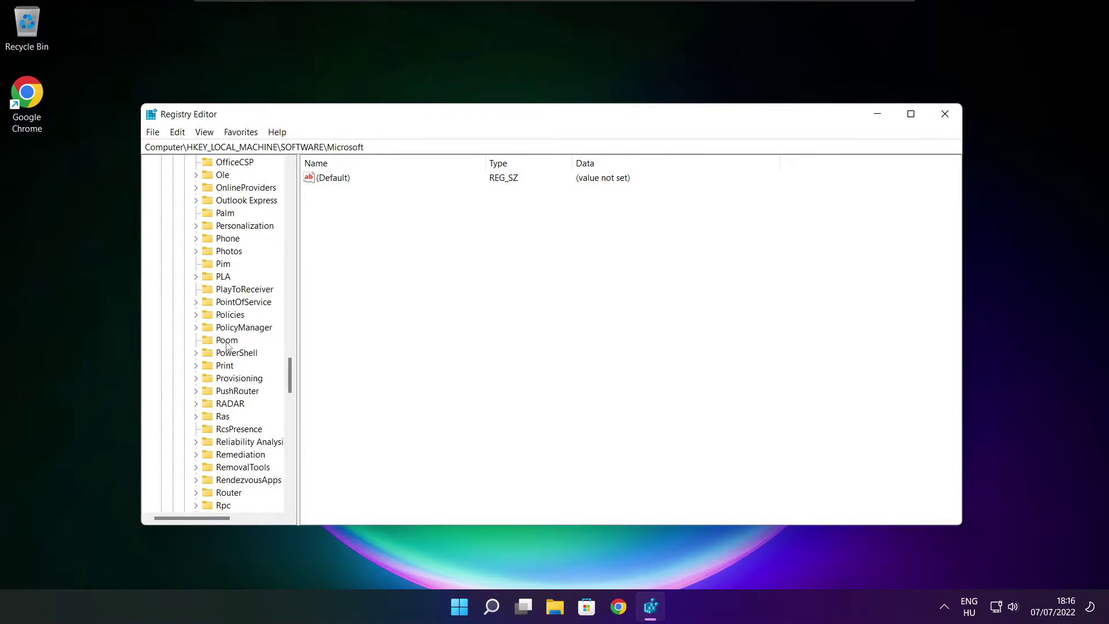
scroll(227, 346, down, 1)
scroll(227, 346, up, 1)
Navigate PolicyManager\default\ApplicationManagement to the AllowGameDVR key
click(214, 329)
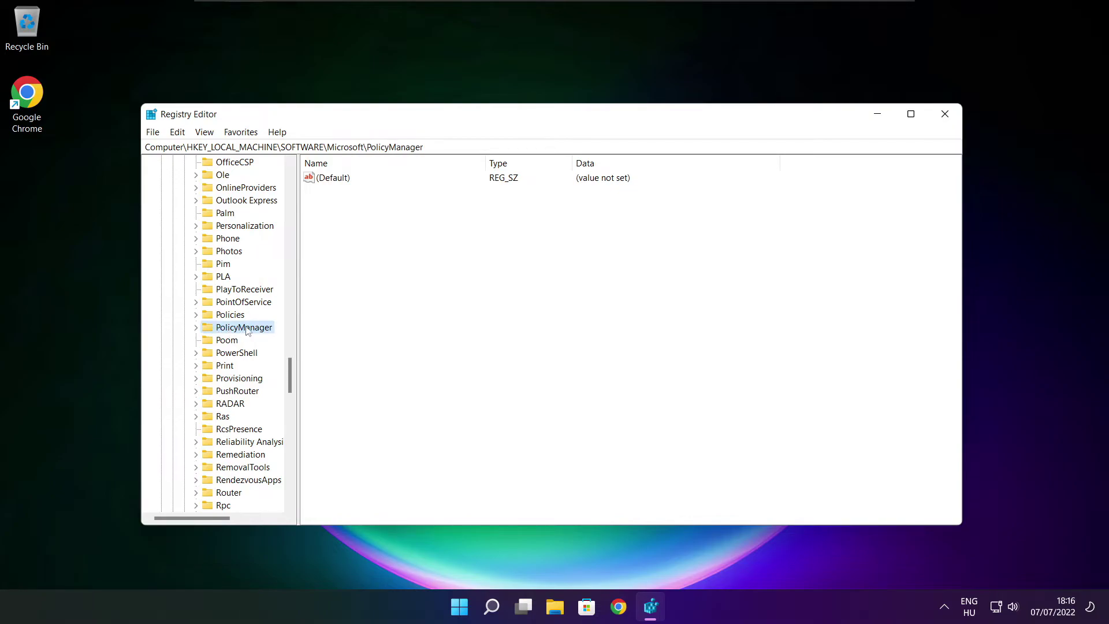
click(195, 328)
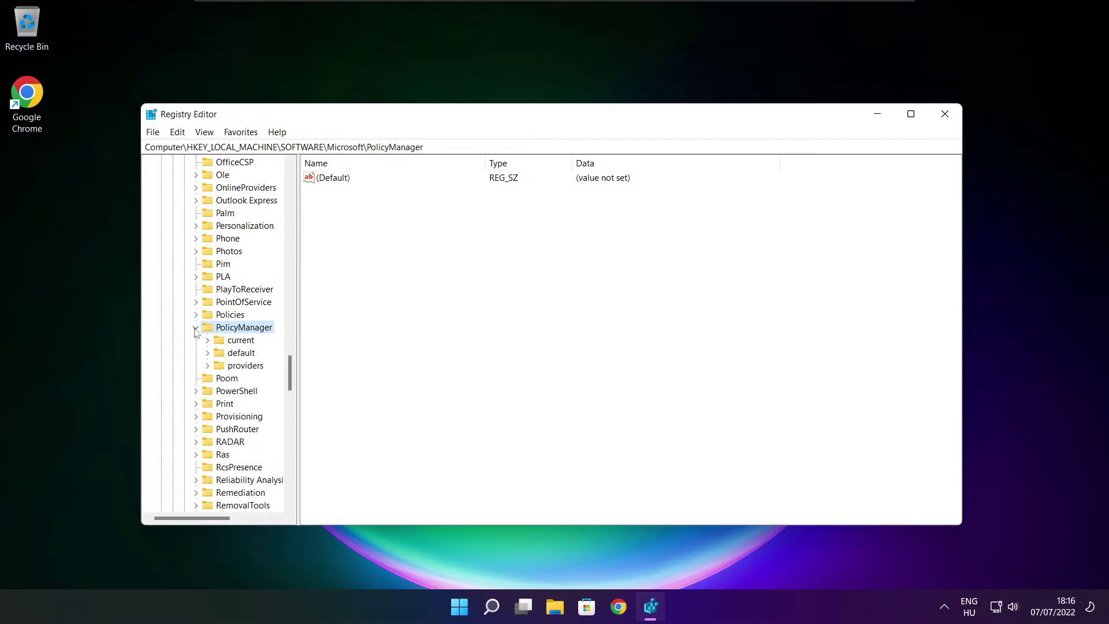
click(235, 357)
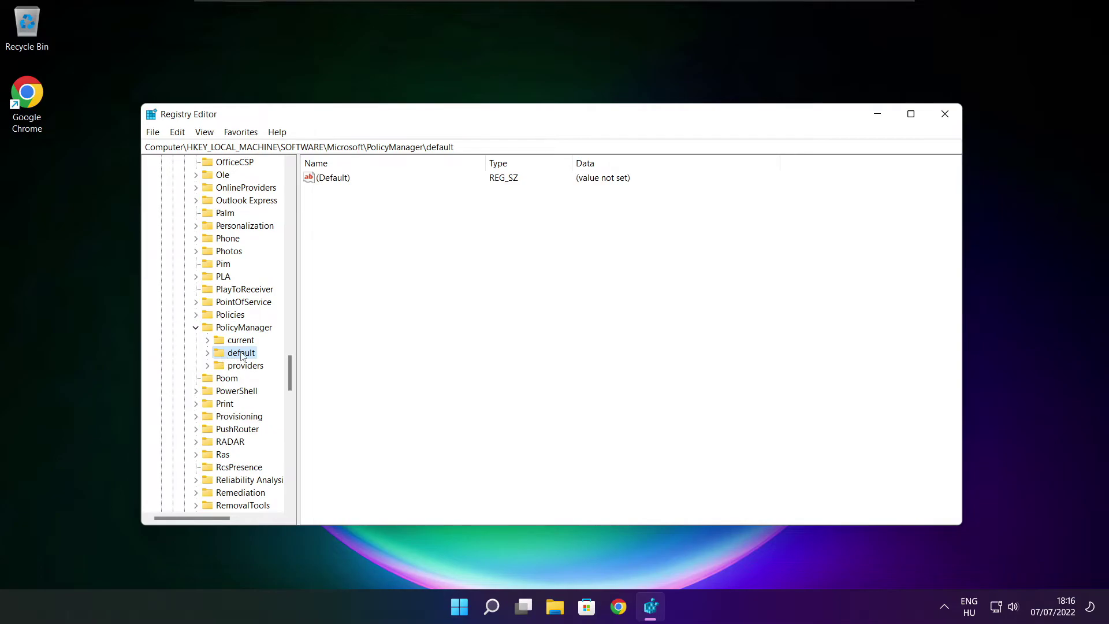
click(208, 353)
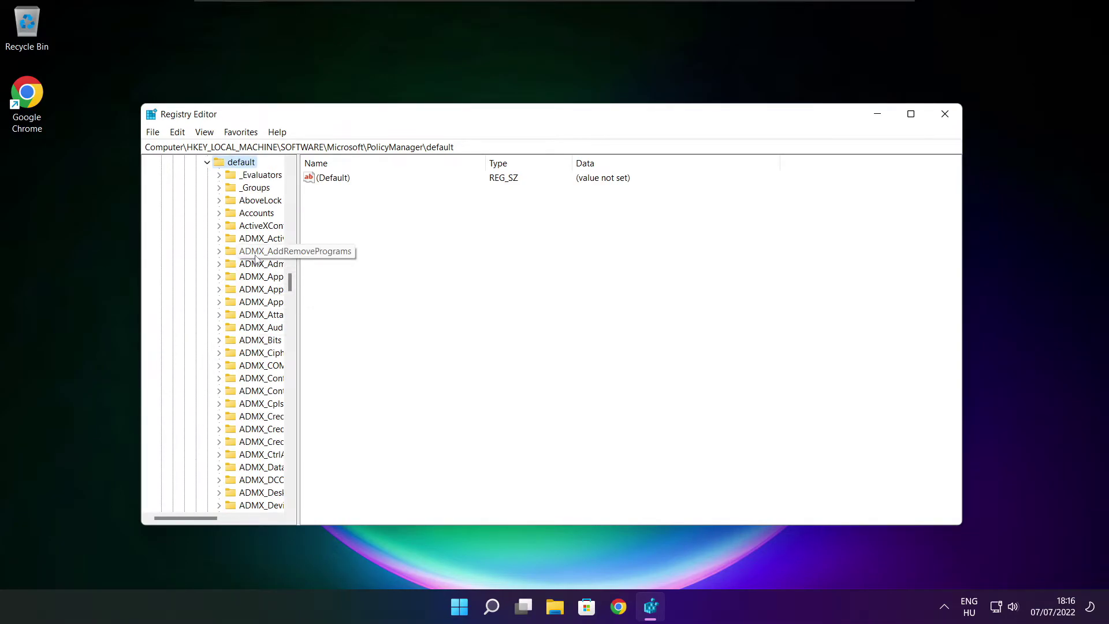
scroll(256, 258, down, 1)
scroll(256, 257, down, 9)
scroll(256, 258, down, 10)
scroll(256, 258, down, 10)
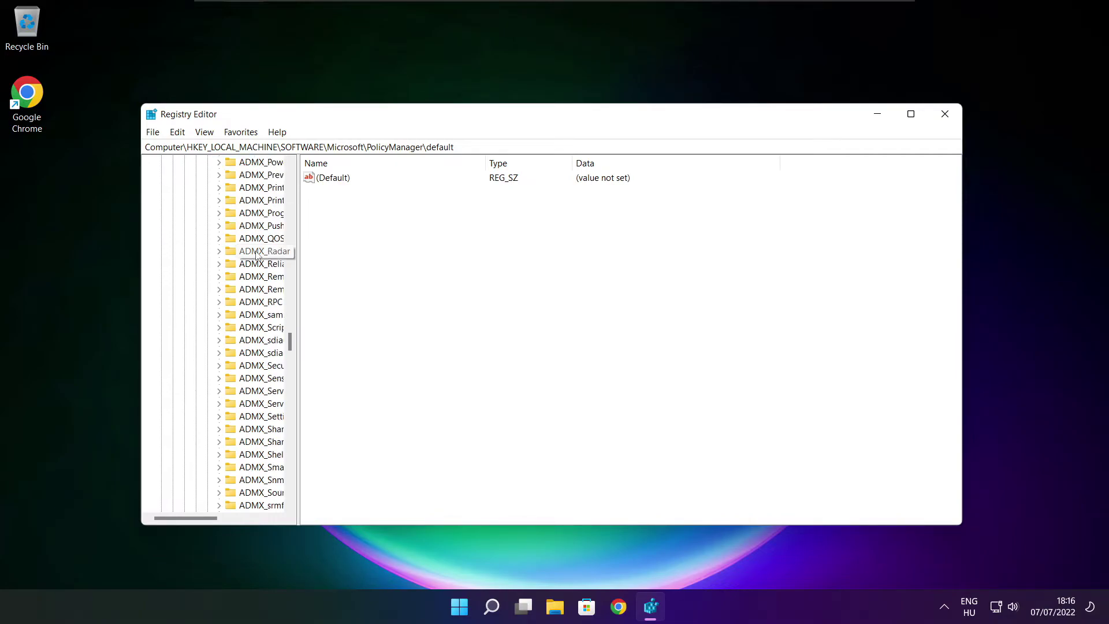
scroll(256, 258, down, 5)
scroll(255, 258, down, 12)
drag(298, 252, 367, 253)
scroll(260, 242, up, 1)
click(229, 238)
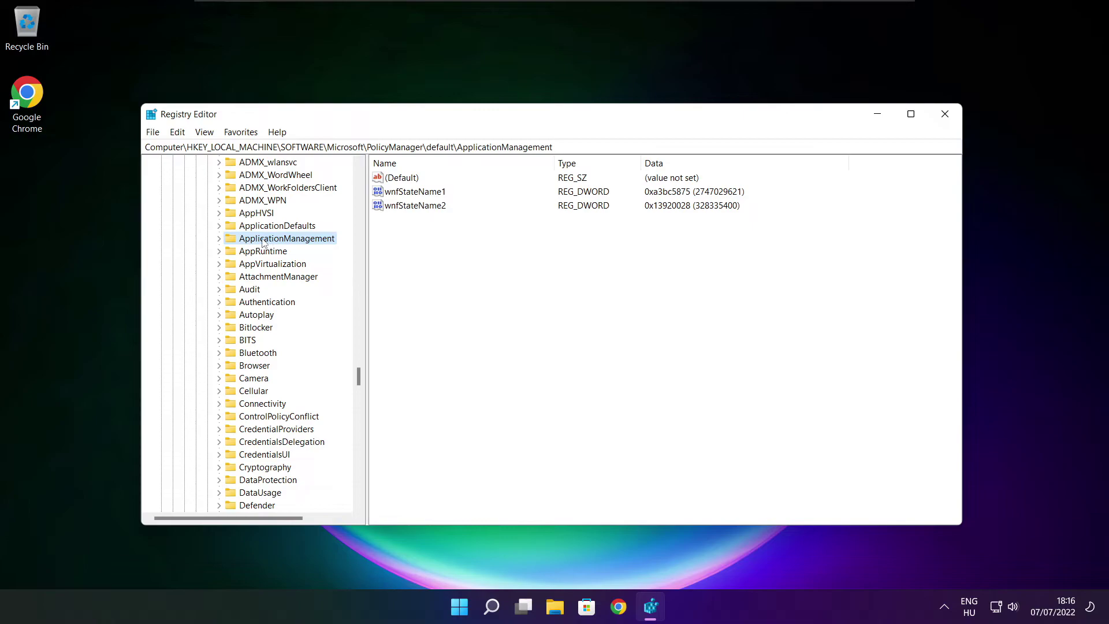
click(219, 239)
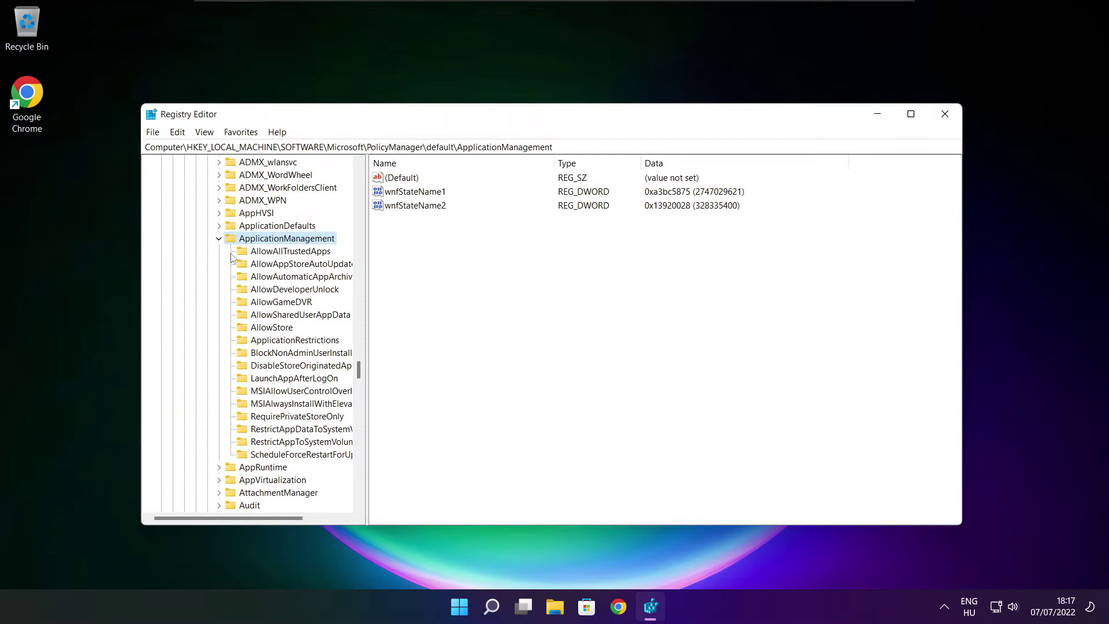
drag(366, 289, 378, 289)
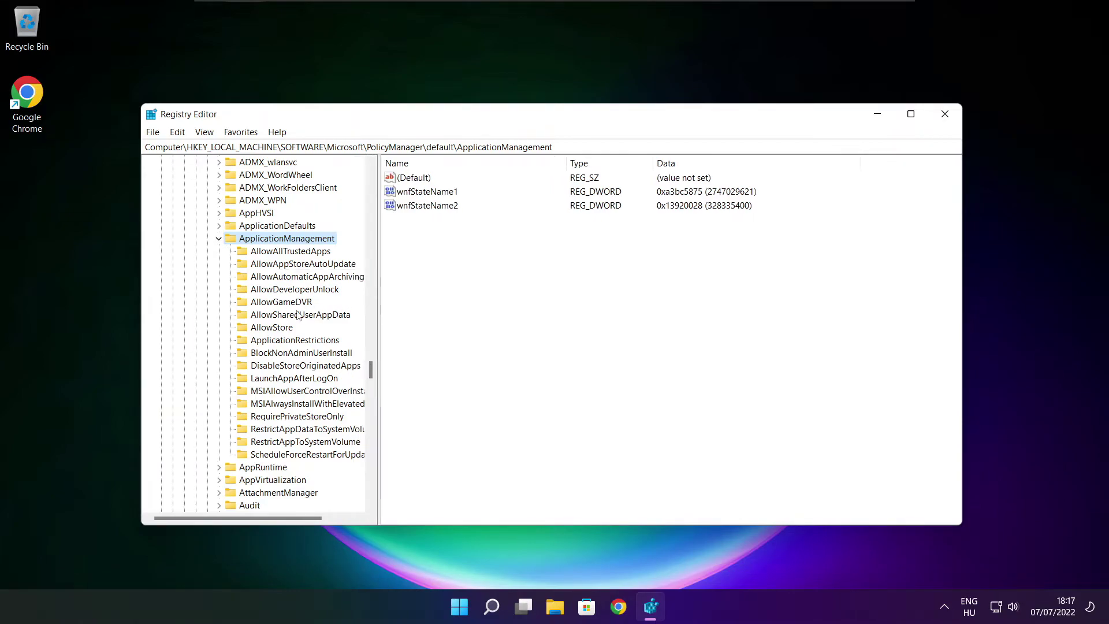
click(281, 302)
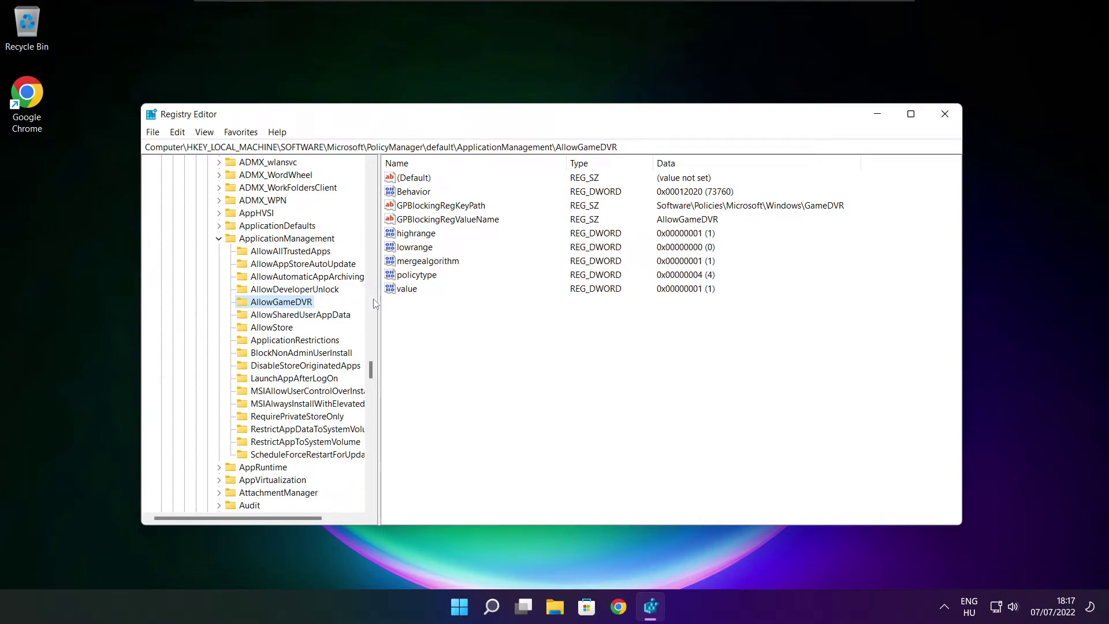
Set AllowGameDVR's value entry to 0 and close Registry Editor
click(407, 290)
double_click(411, 290)
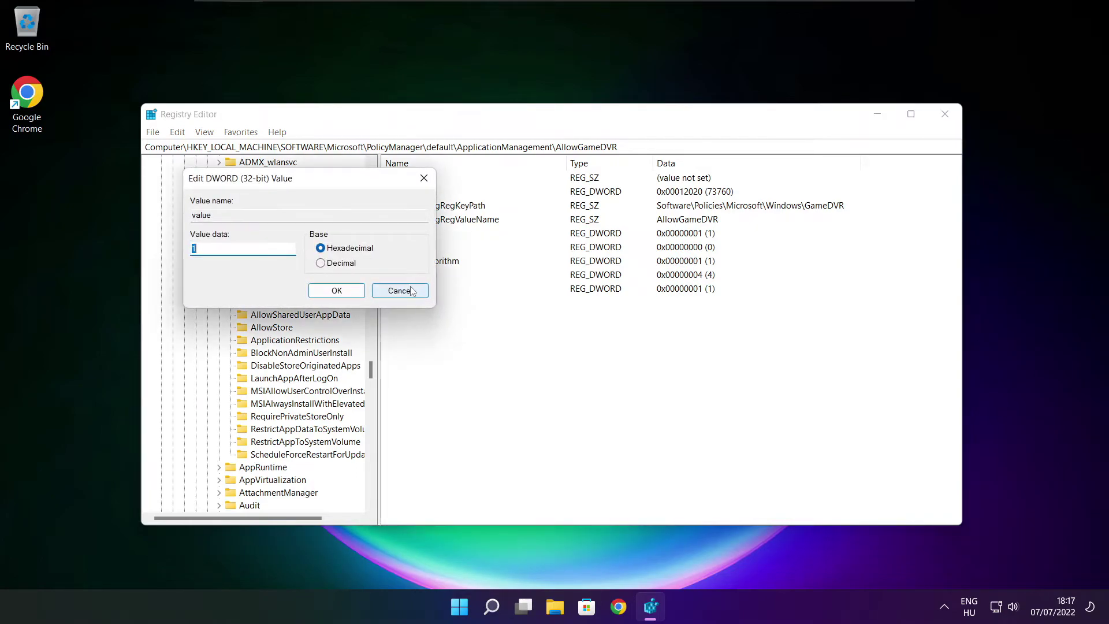
drag(310, 186, 563, 231)
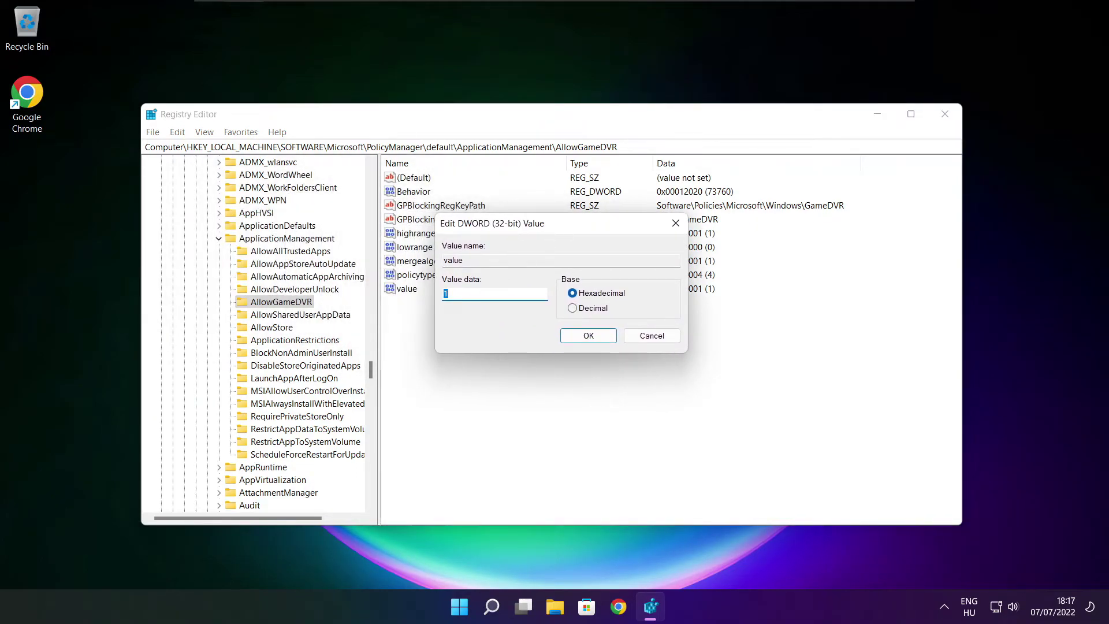
text(0)
click(589, 337)
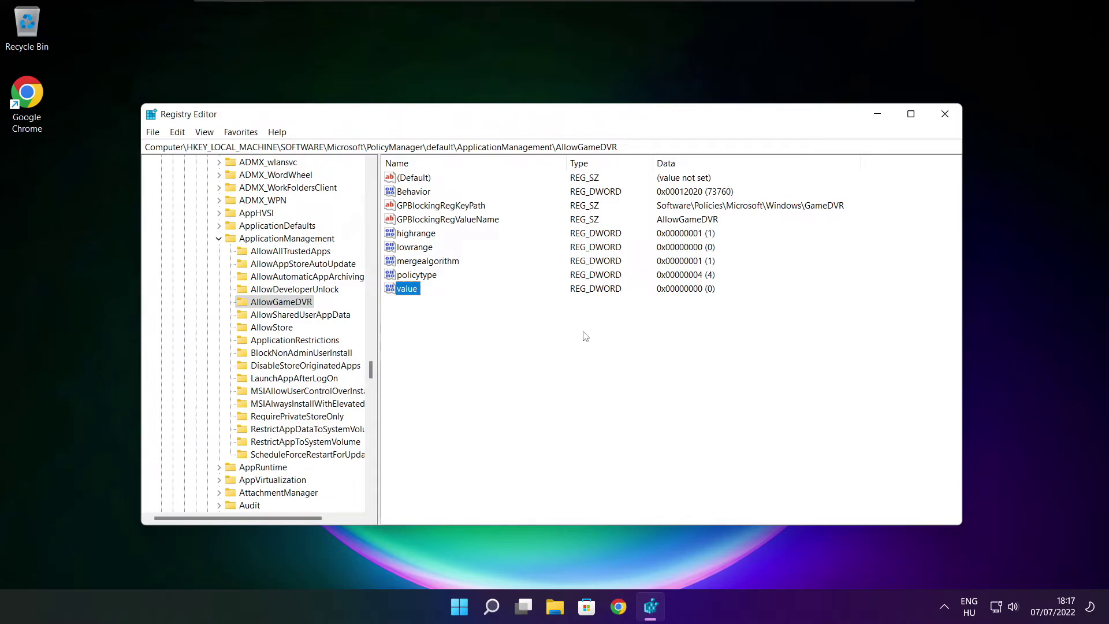
click(946, 117)
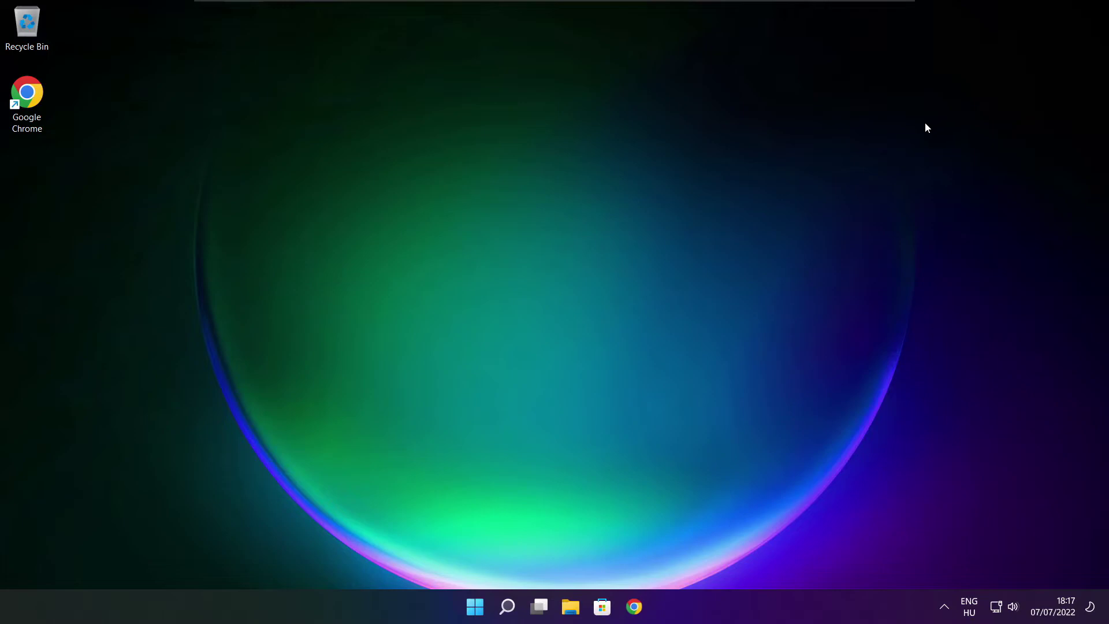
Return to Chrome's DirectX page and download the DirectX End-User Runtime Web Installer
click(636, 610)
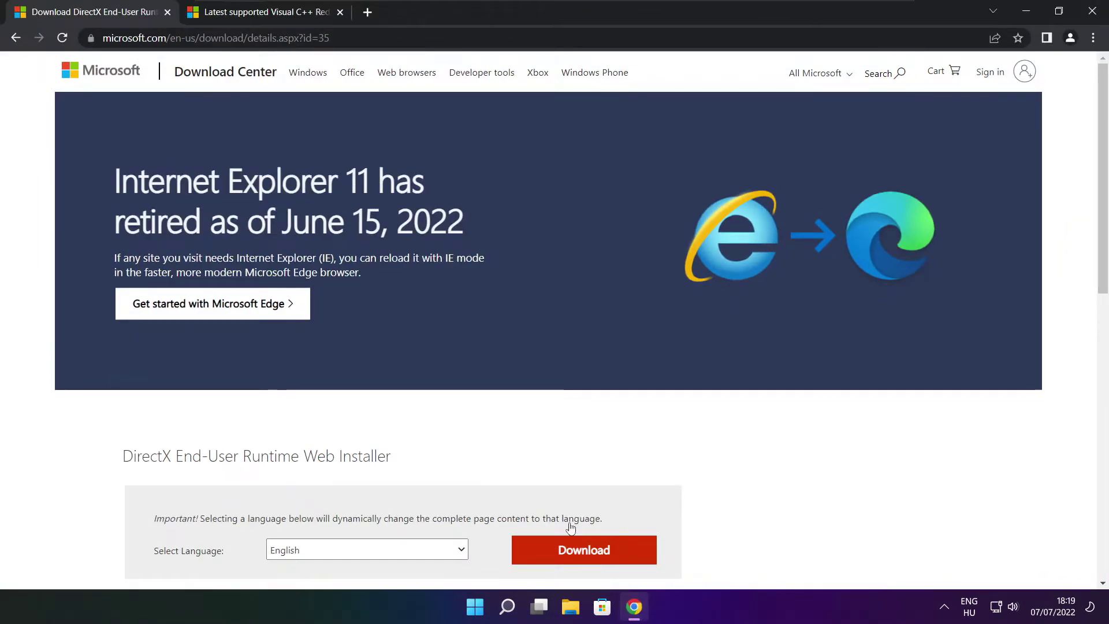
click(330, 38)
drag(330, 38, 103, 37)
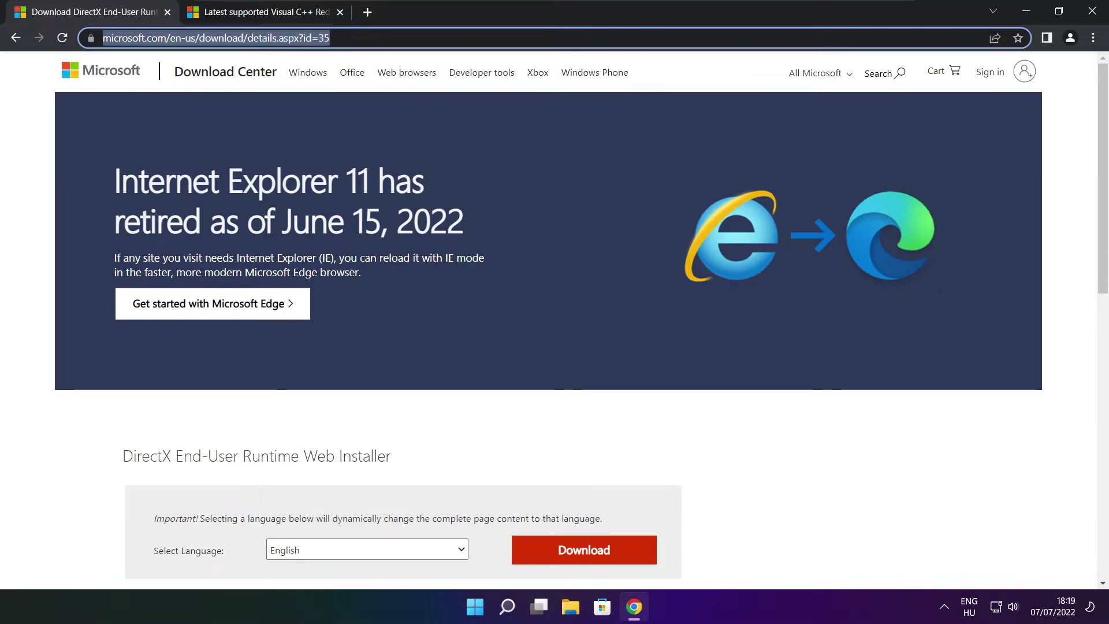
click(254, 38)
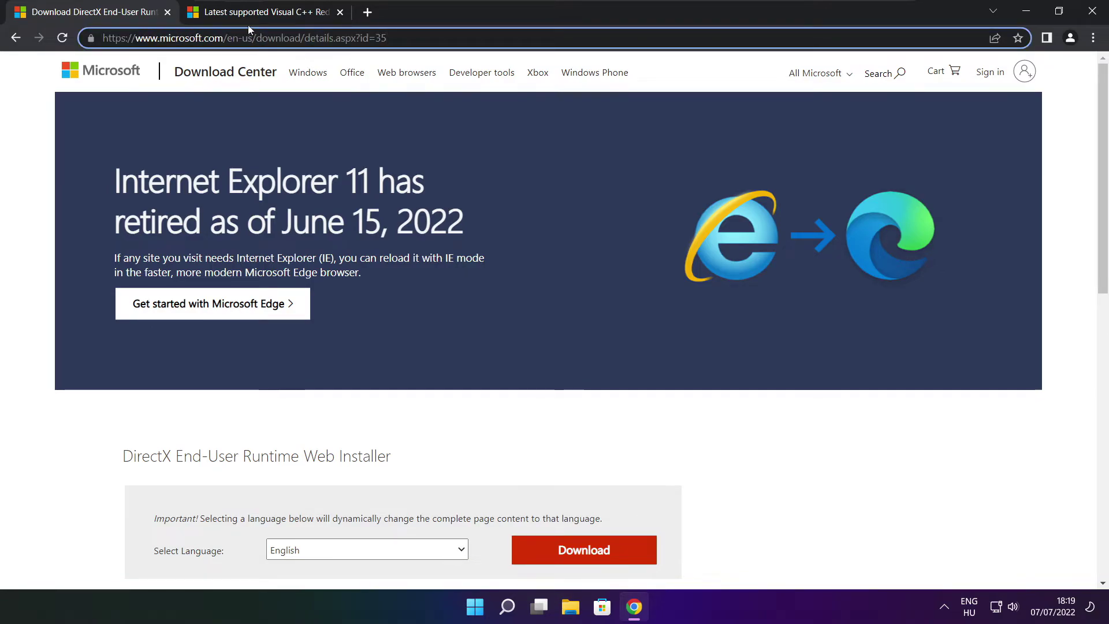
click(397, 420)
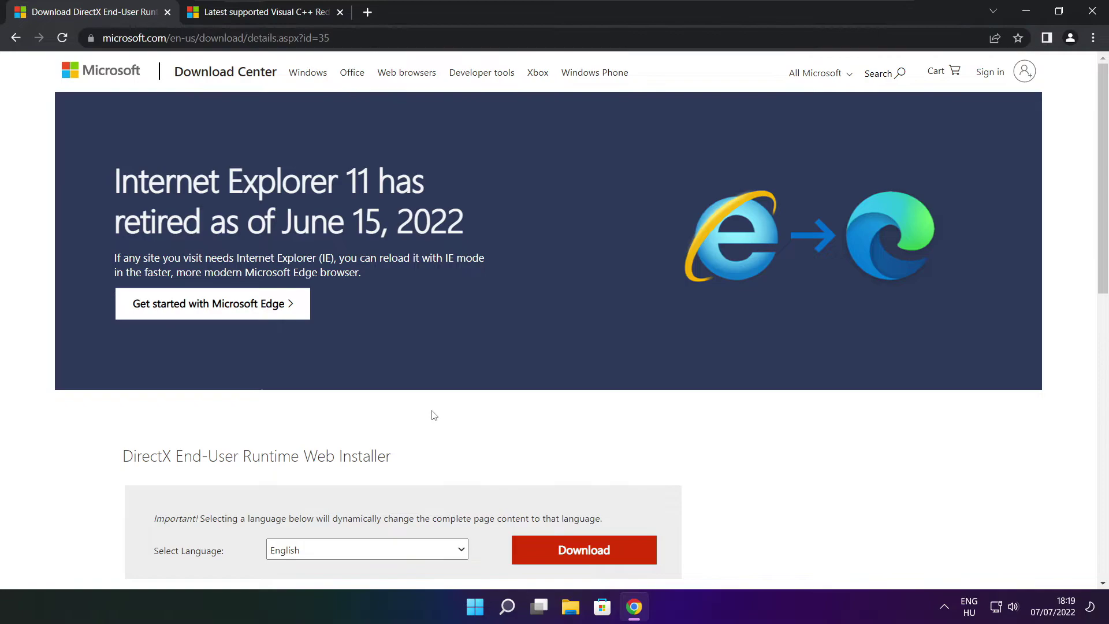
scroll(411, 243, down, 4)
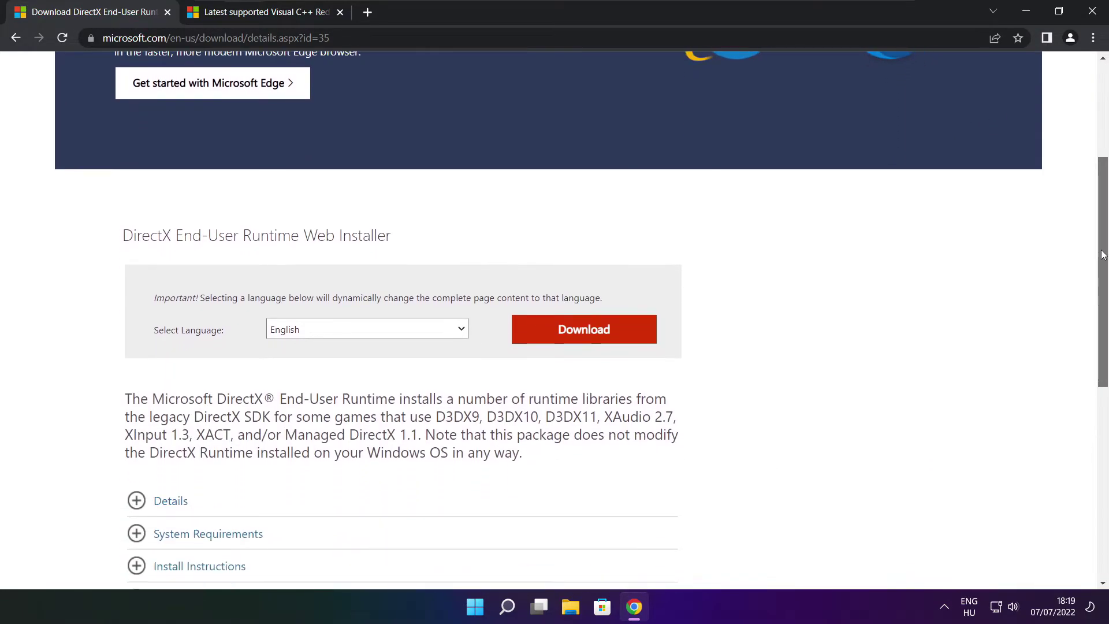
mouse_move(410, 243)
mouse_down()
mouse_move(108, 242)
mouse_move(469, 245)
mouse_up()
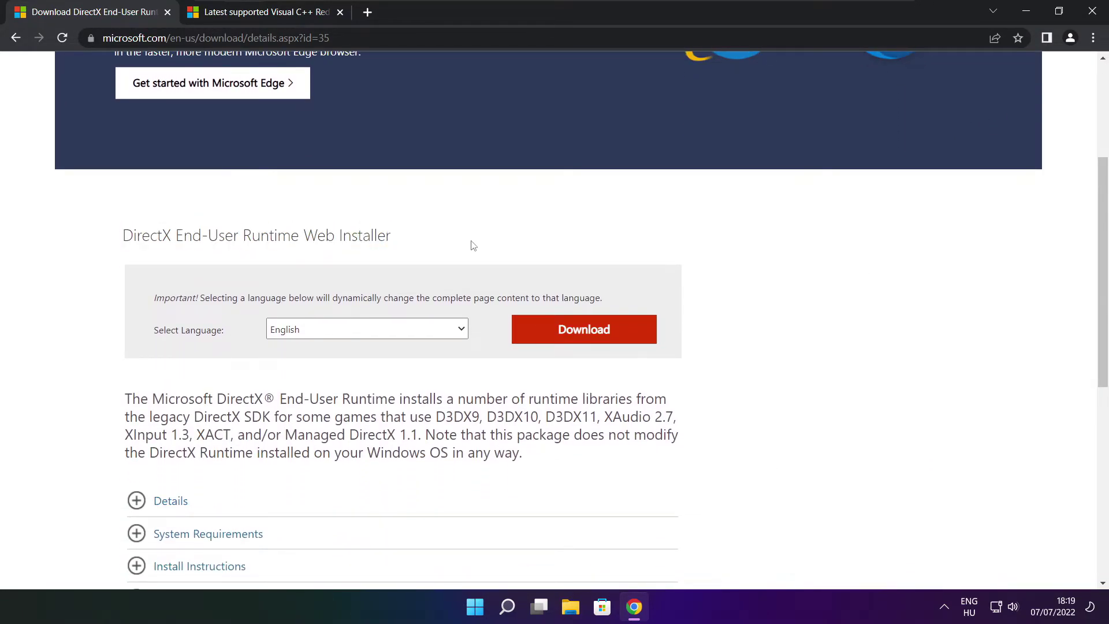
click(587, 333)
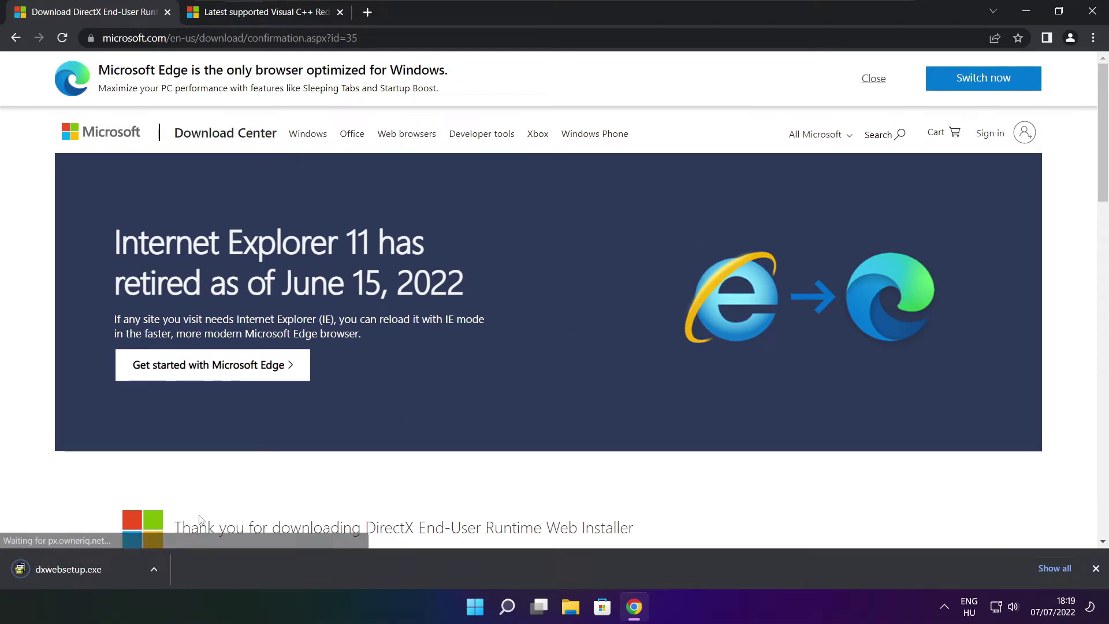
Run dxwebsetup.exe and accept the DirectX license agreement
click(103, 570)
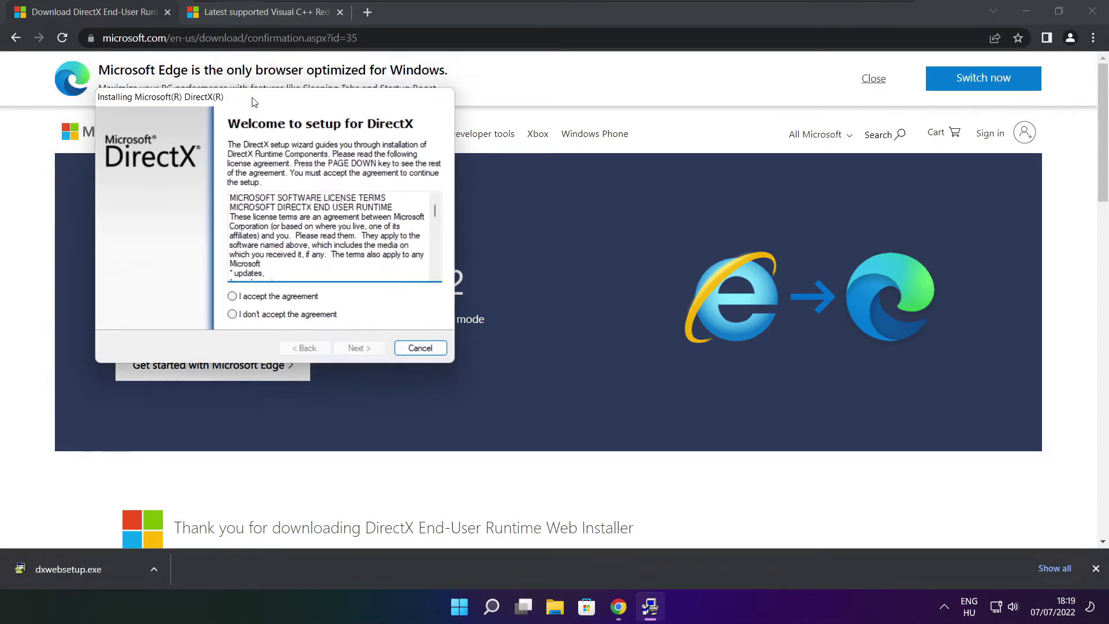
drag(254, 102, 530, 169)
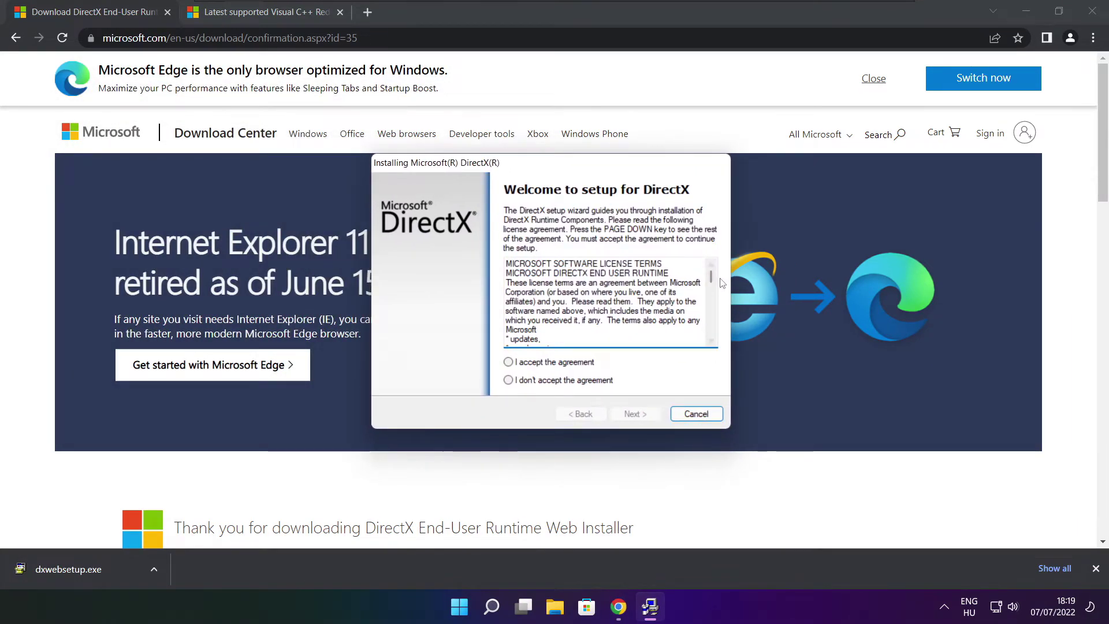
key(Page_Down)
key(Page_Down)
key(Page_Down)
key(Page_Down)
key(Page_Down)
key(Page_Down)
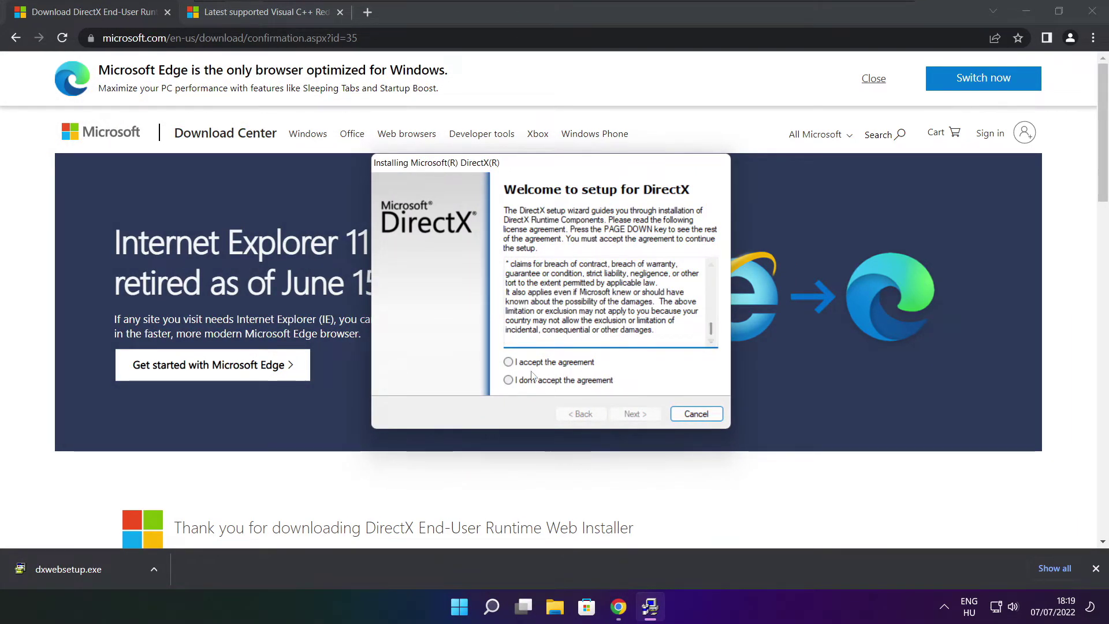
click(524, 362)
click(638, 414)
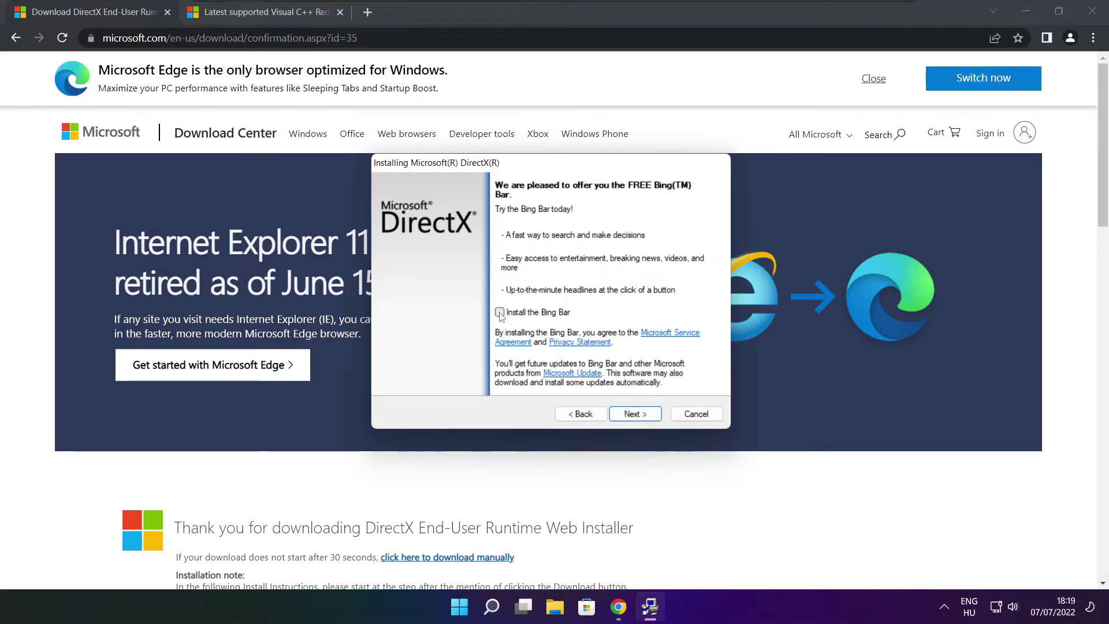
Decline the Bing Bar, install the DirectX runtime components, and finish setup
click(500, 312)
click(640, 415)
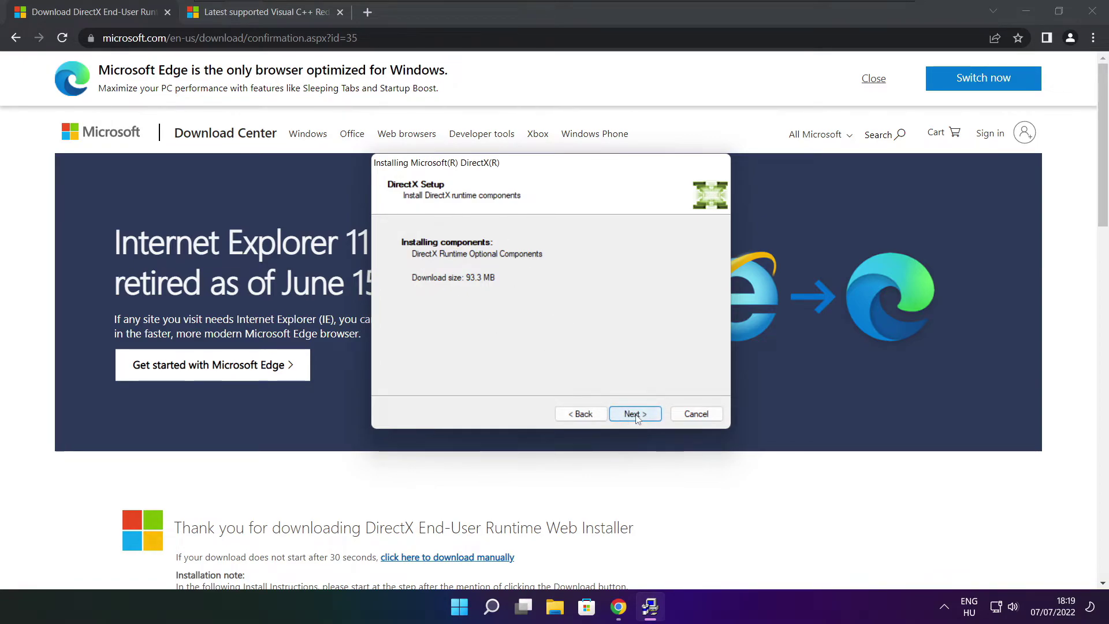
click(637, 416)
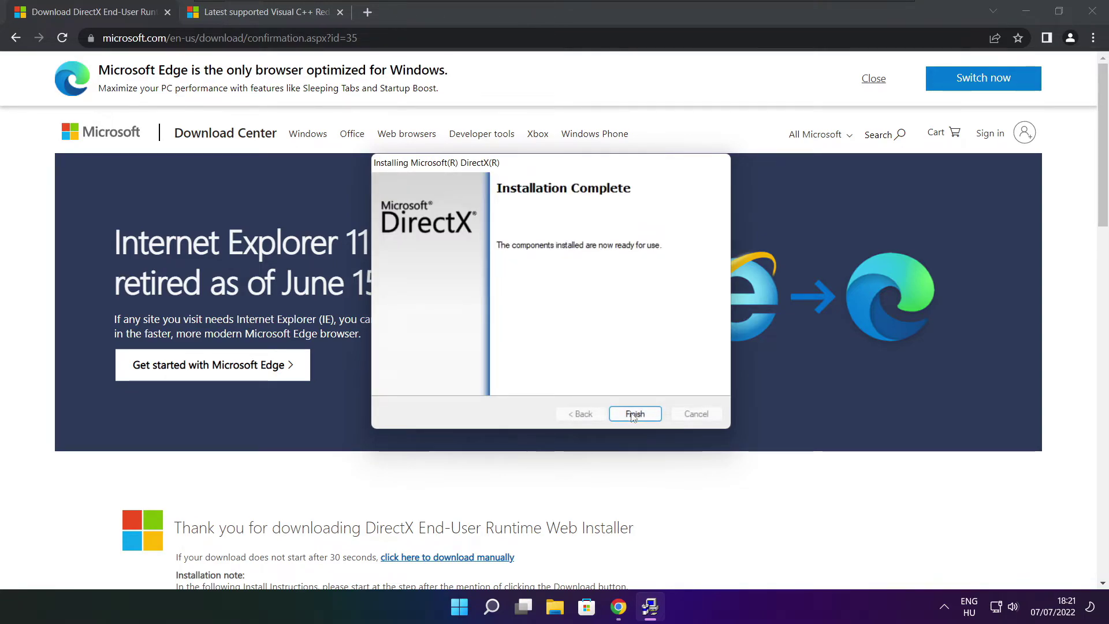
click(637, 415)
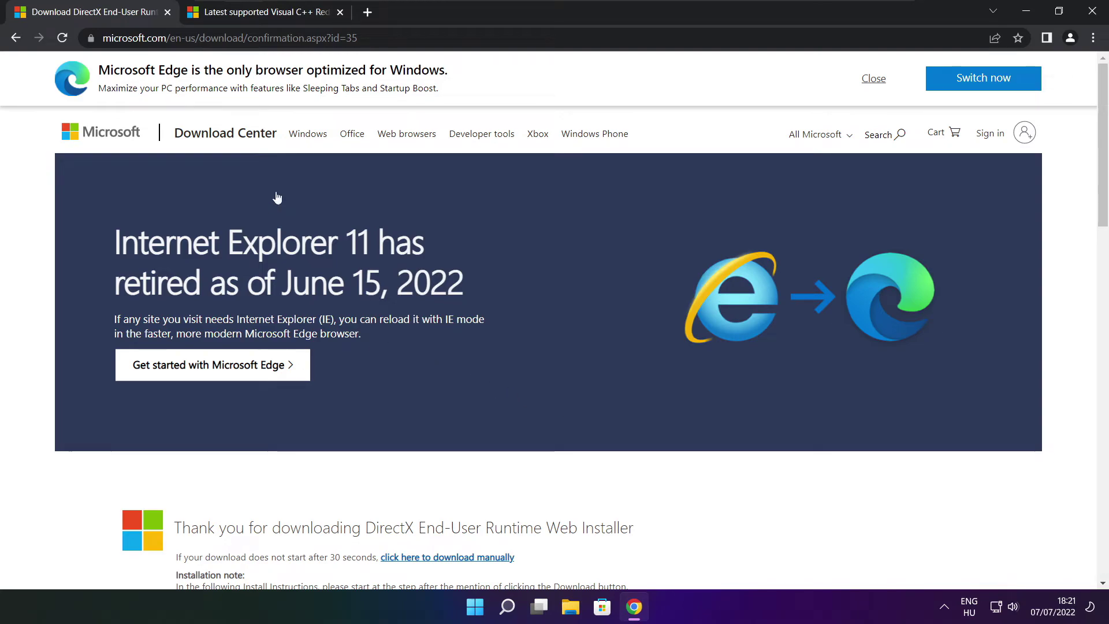
Close the DirectX download tab and scroll to the Visual C++ redistributable table
click(167, 12)
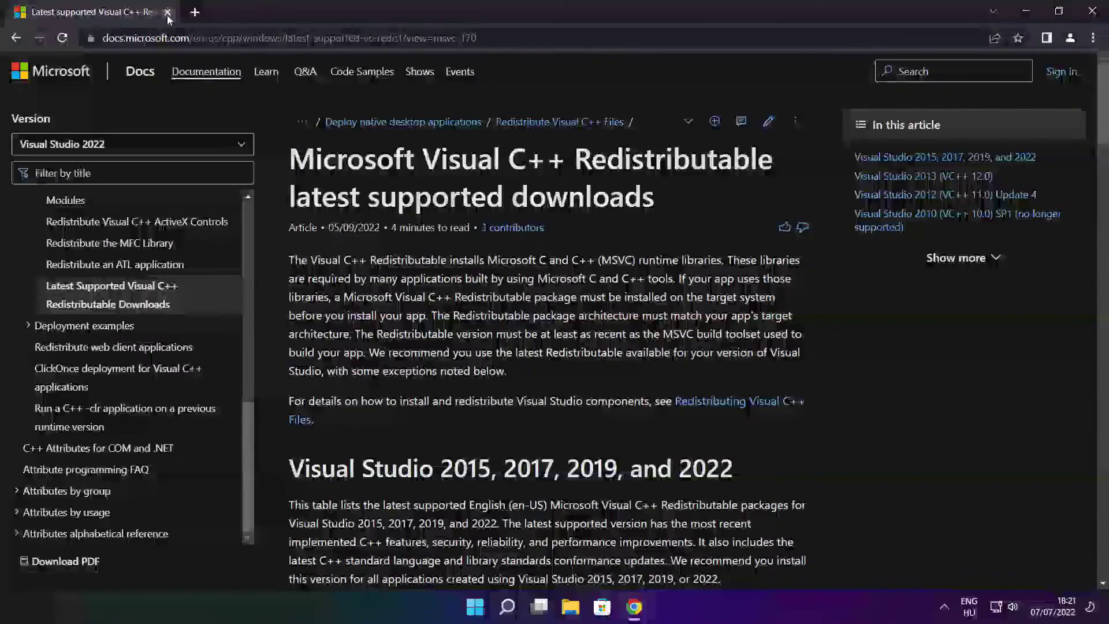
drag(477, 37, 477, 38)
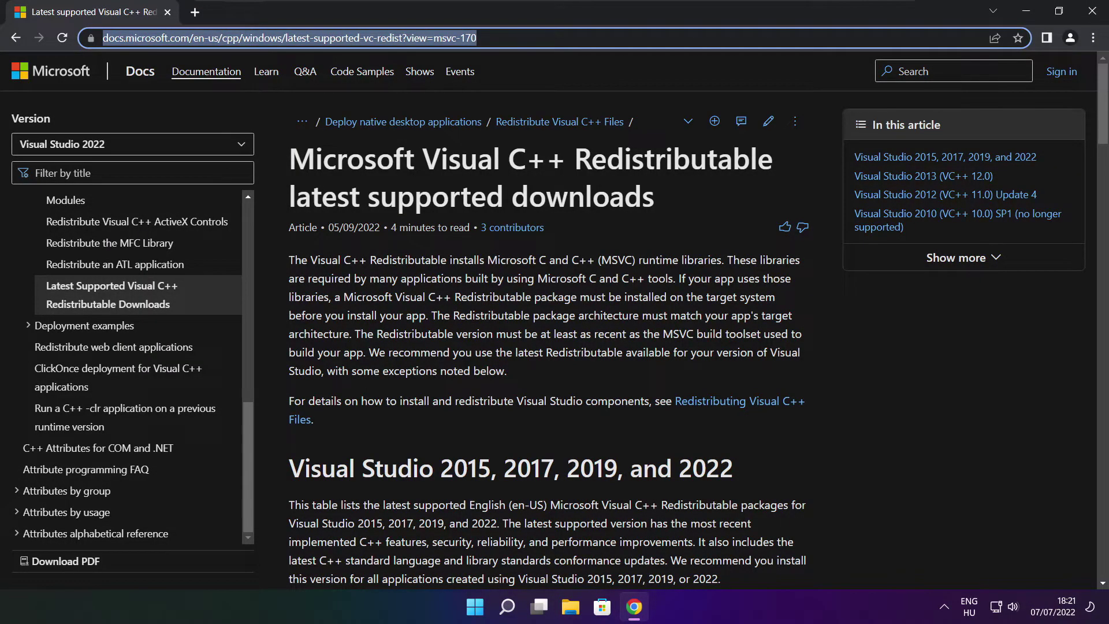
click(549, 70)
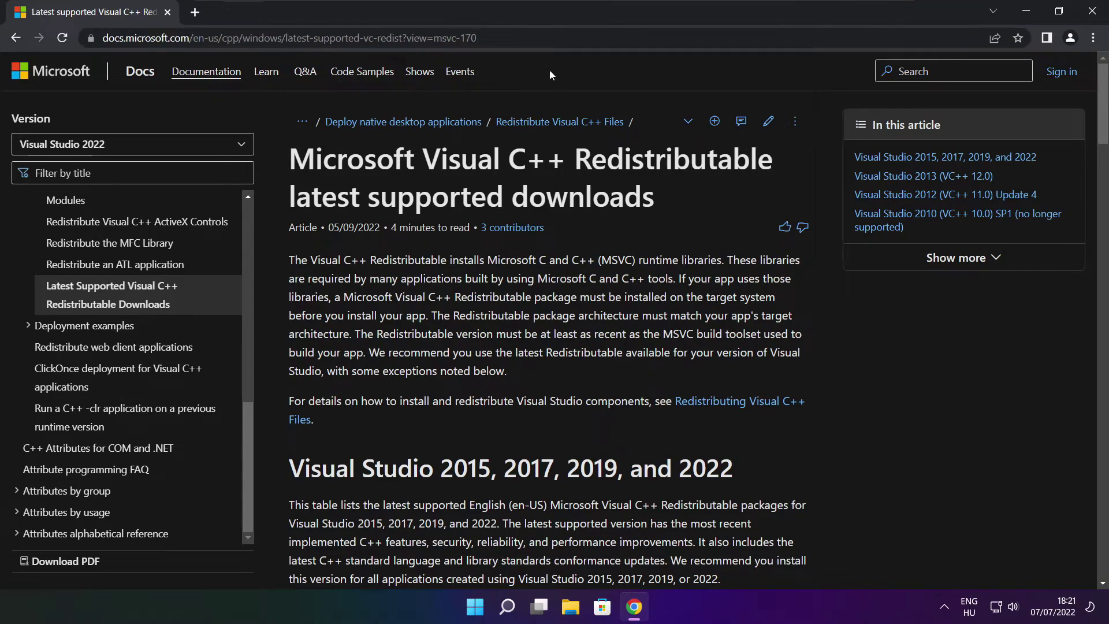
drag(1103, 109, 1097, 172)
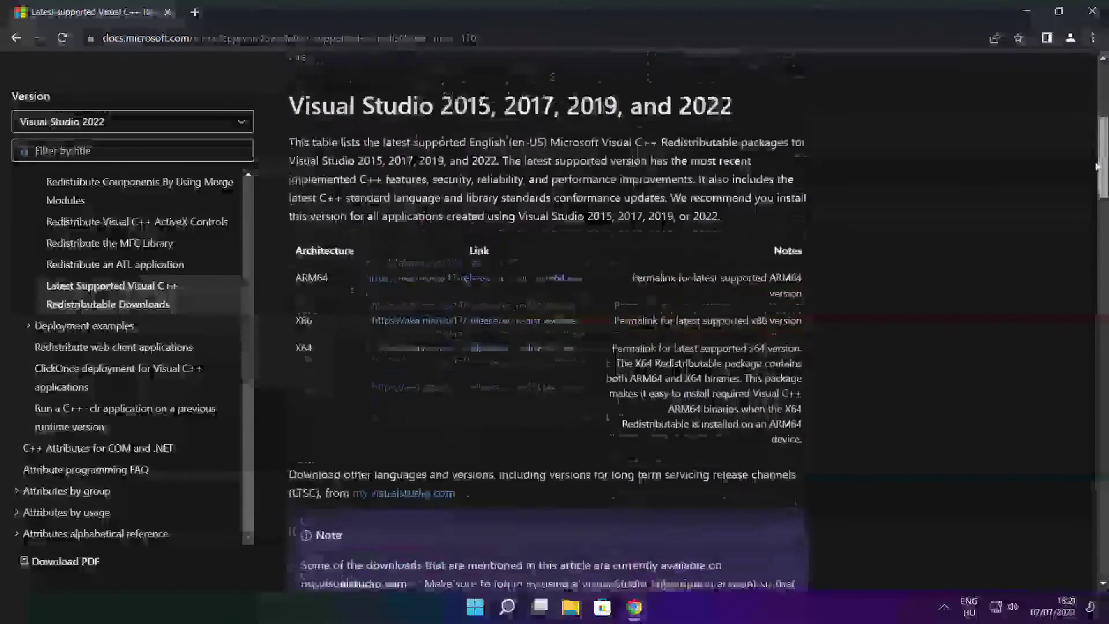
scroll(1097, 172, up, 1)
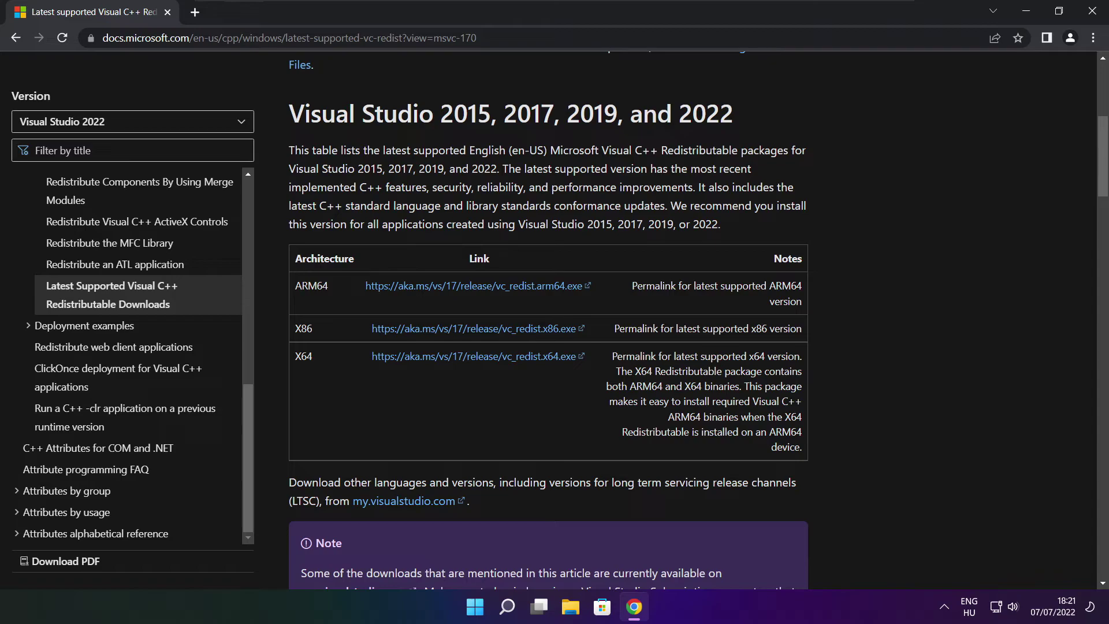
Download the ARM64, x86 and x64 Visual C++ 2015–2022 redistributable installers
drag(293, 286, 745, 398)
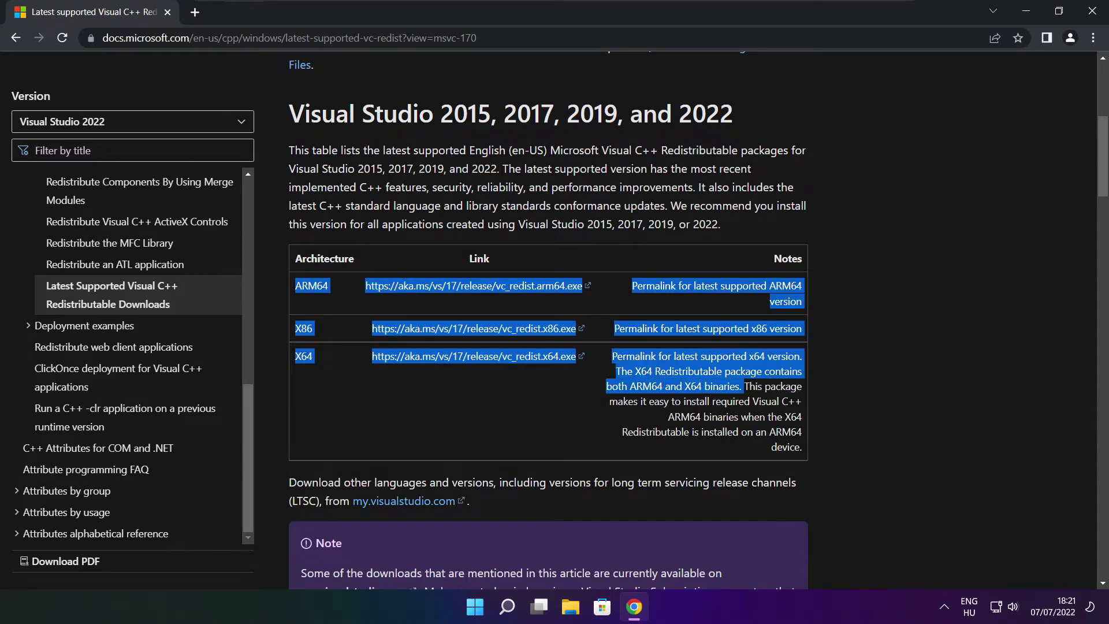
click(746, 397)
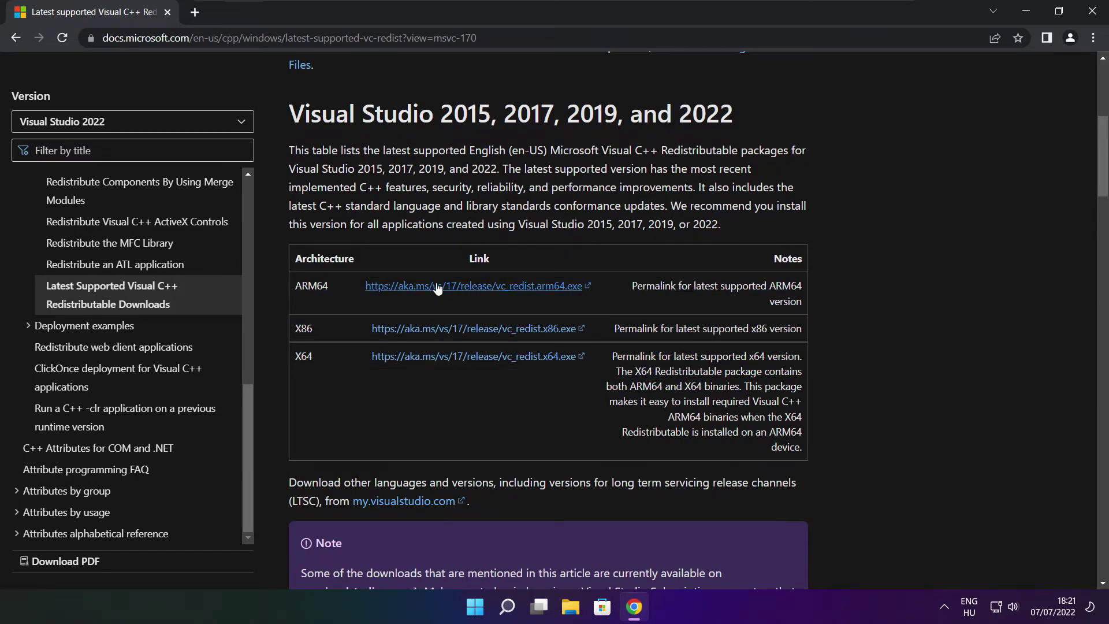
click(461, 287)
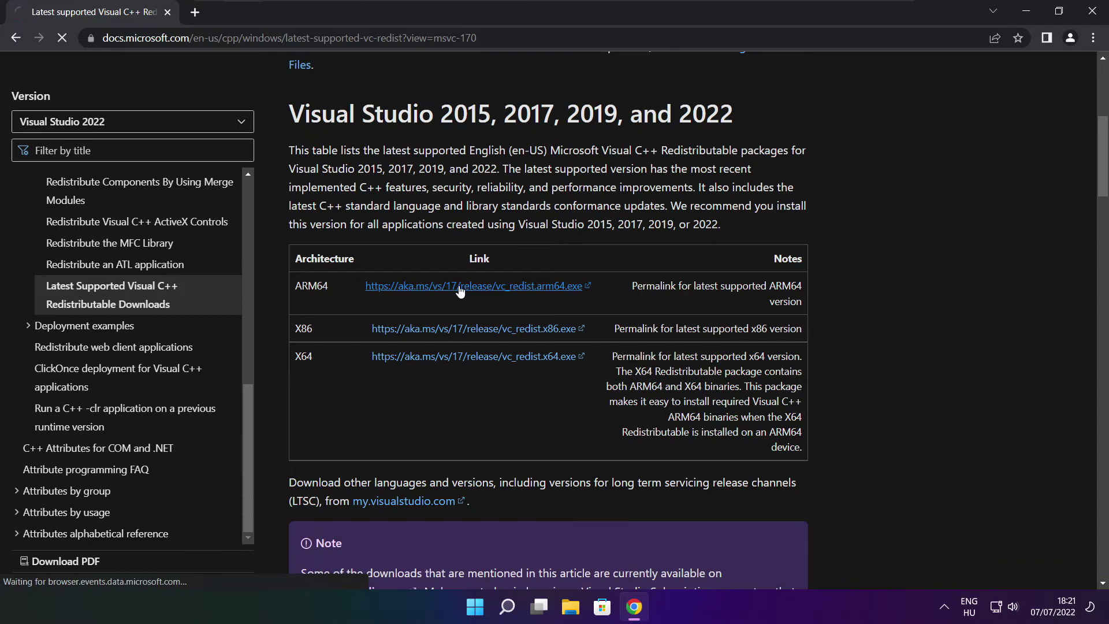
click(459, 332)
click(457, 357)
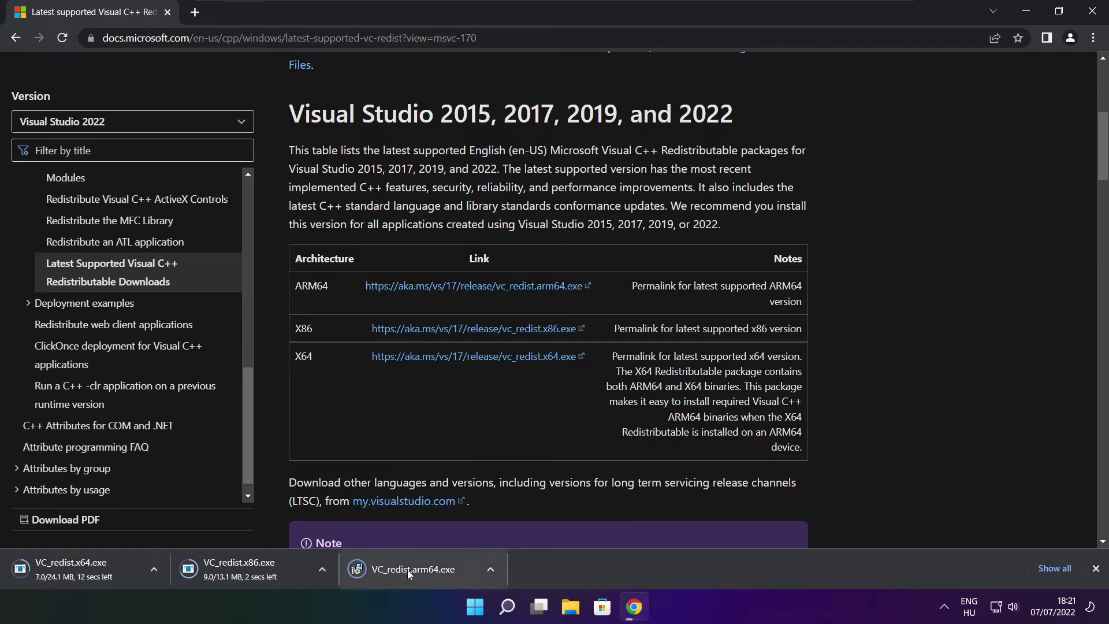
Try installing the ARM64 redistributable, which fails, and close its setup
click(423, 571)
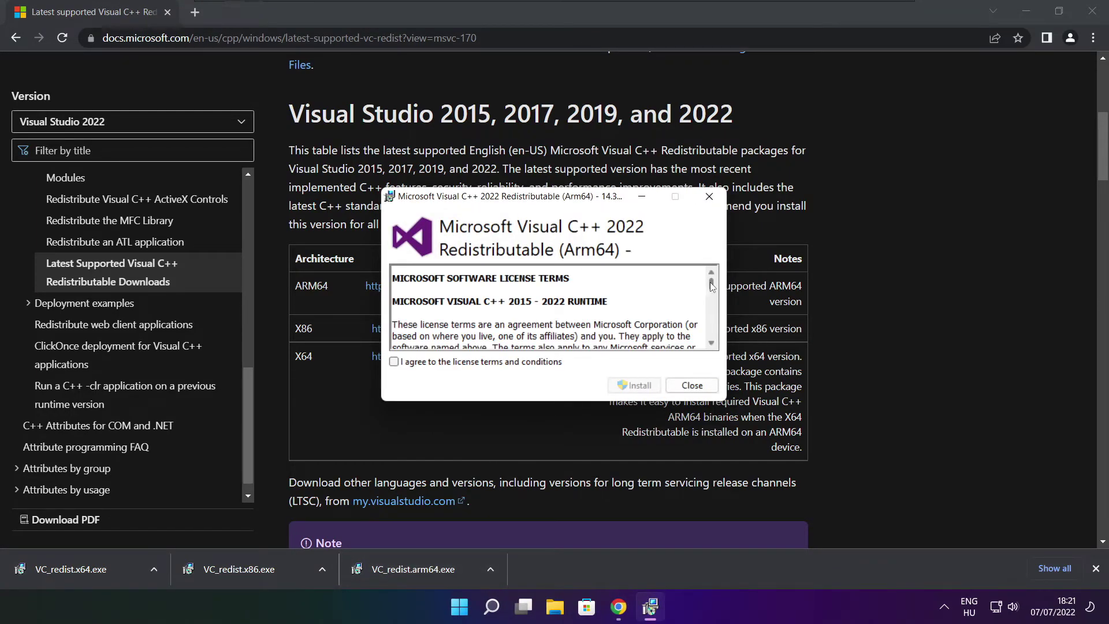
drag(711, 286, 711, 339)
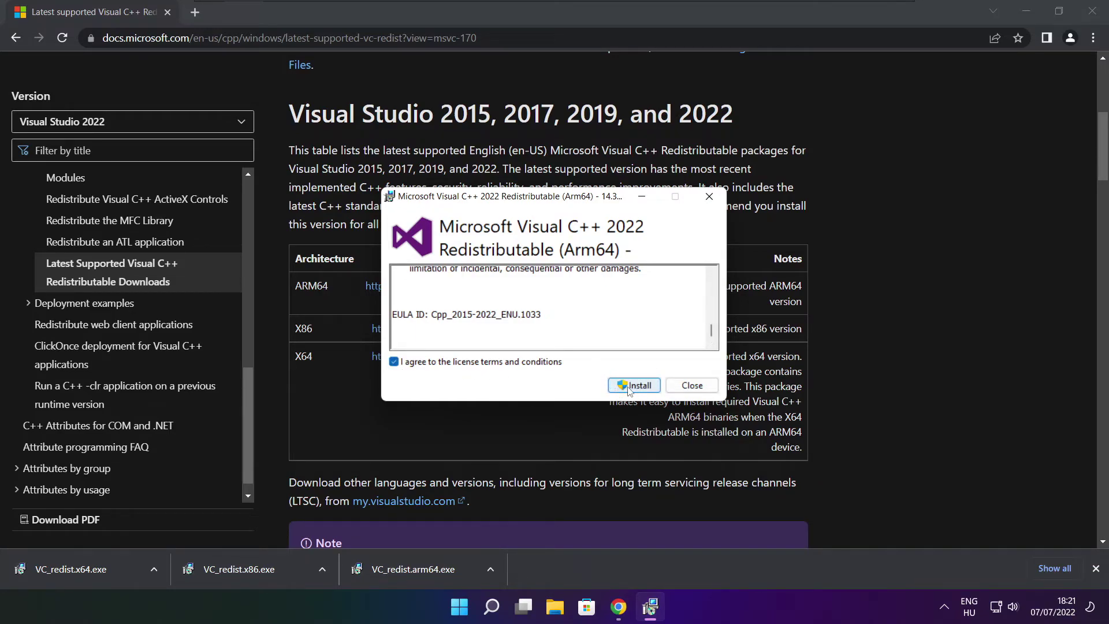
click(630, 391)
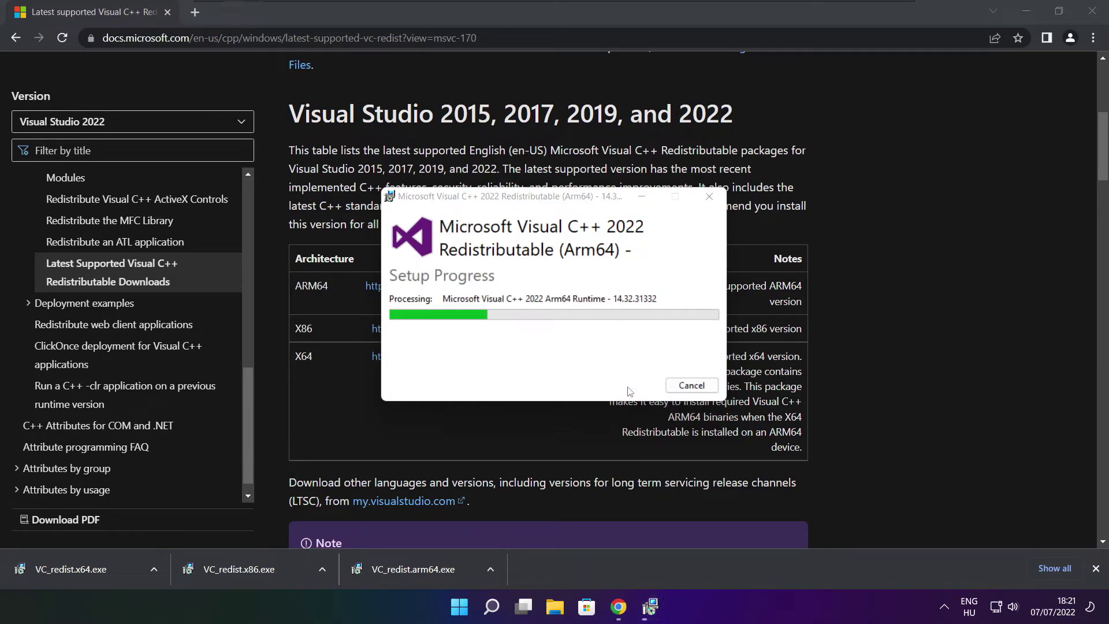
click(691, 385)
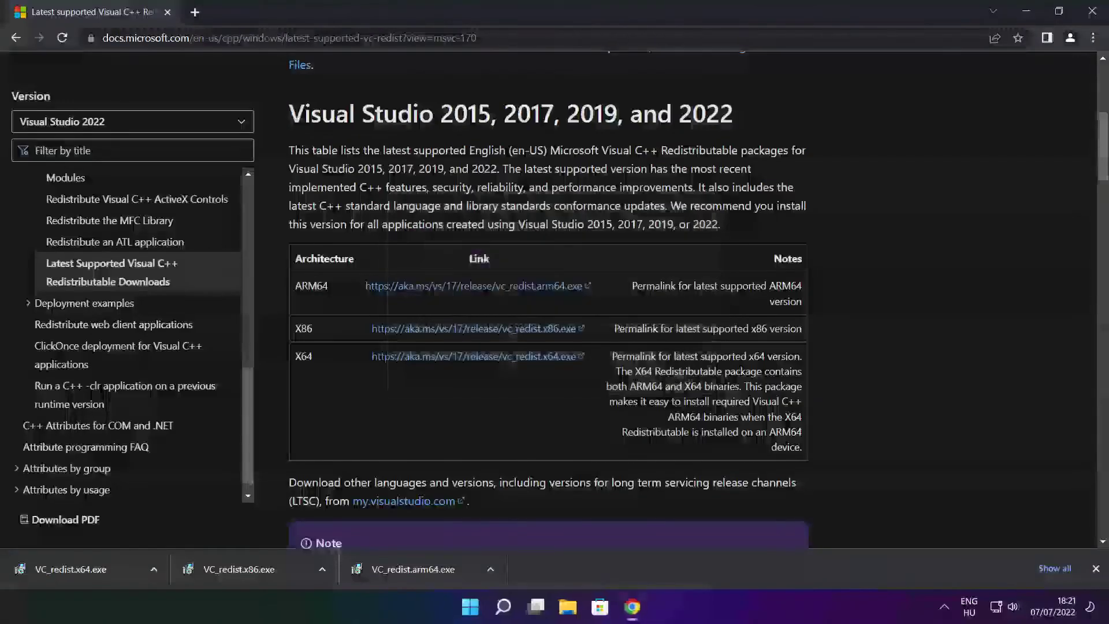
Install the x86 Visual C++ redistributable after accepting its license terms
click(261, 567)
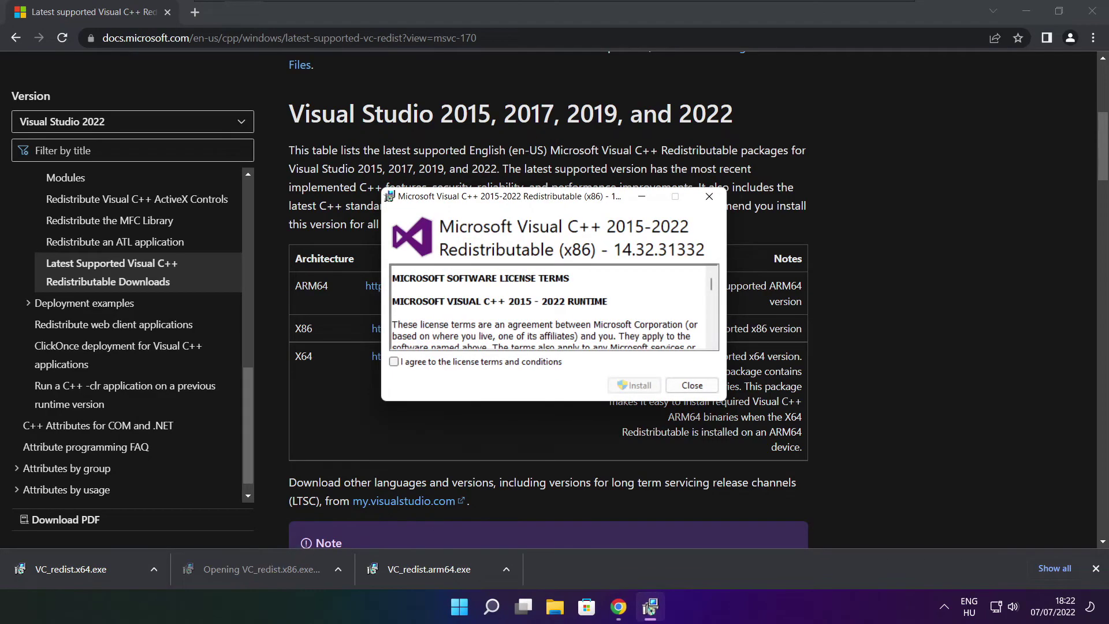
drag(713, 288, 711, 335)
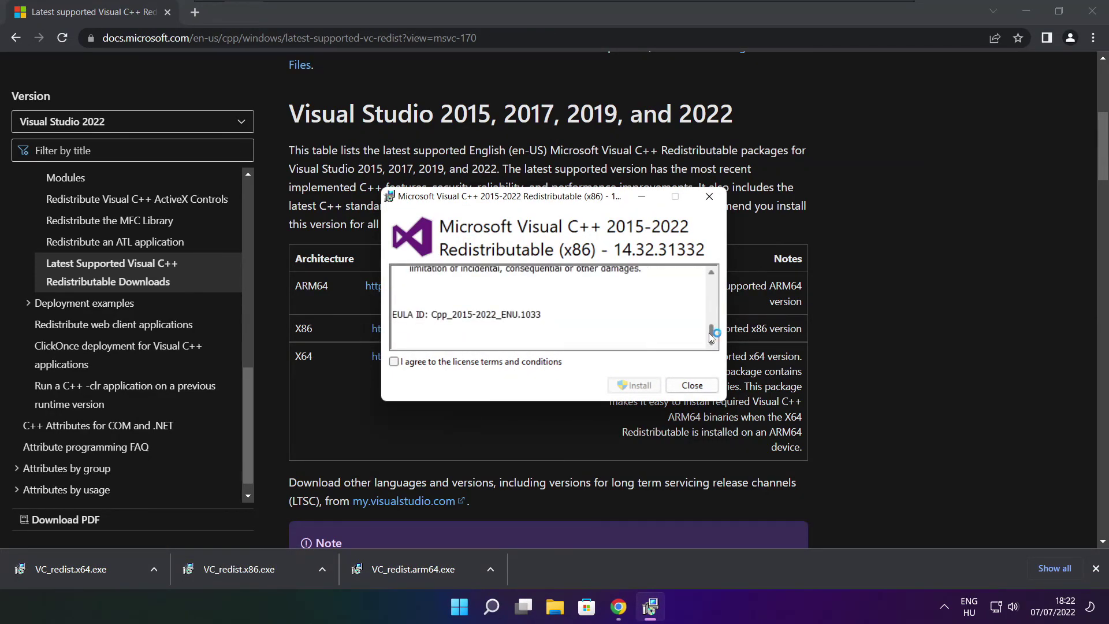
click(394, 362)
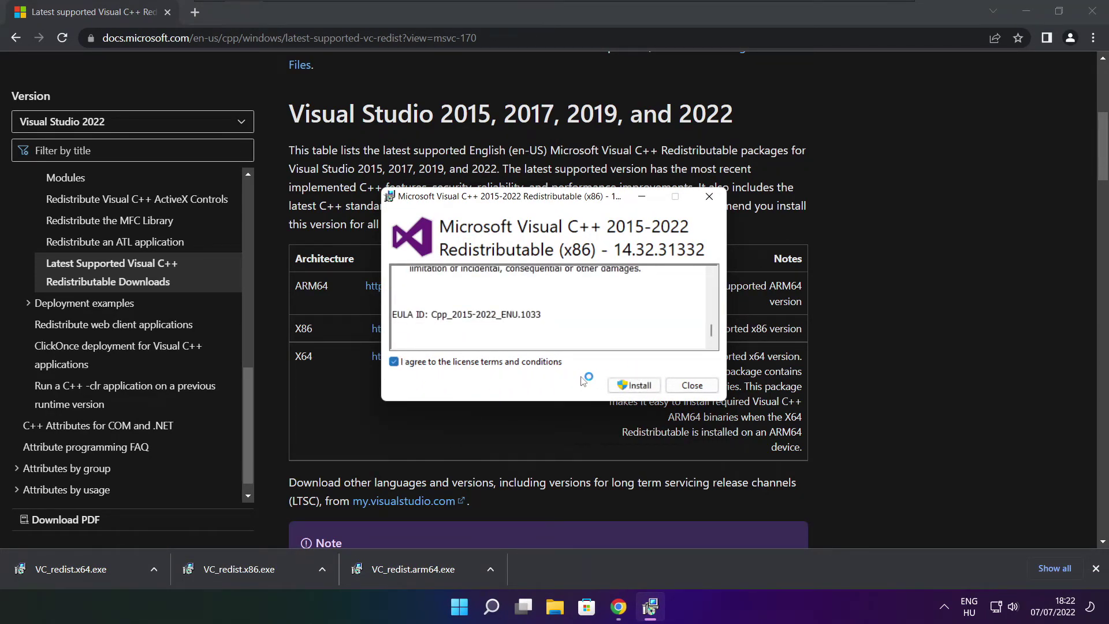
click(636, 386)
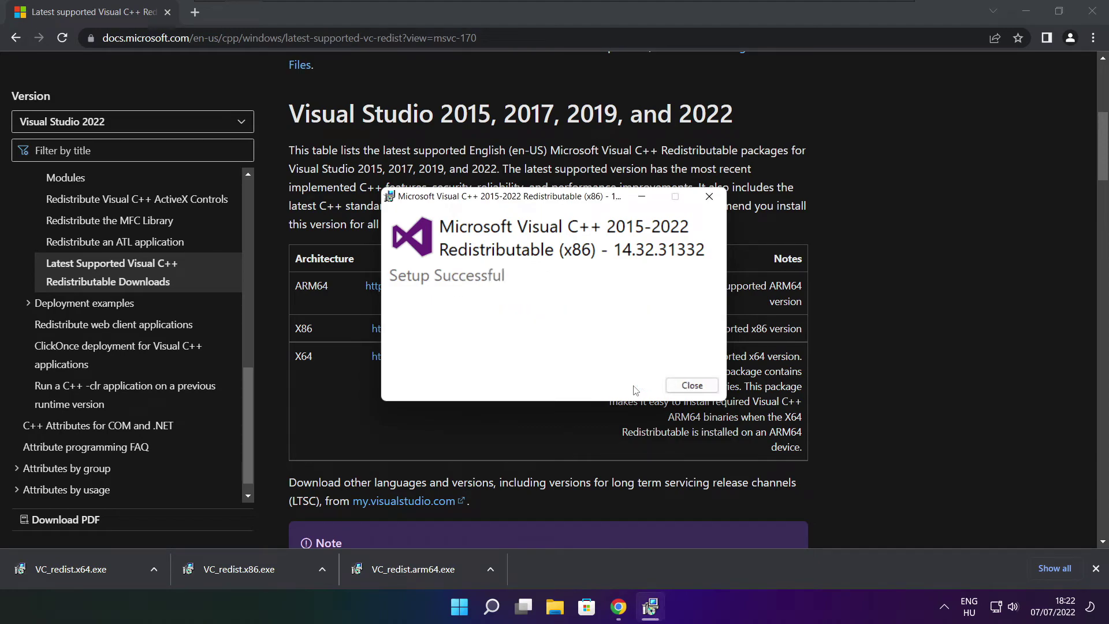
click(692, 385)
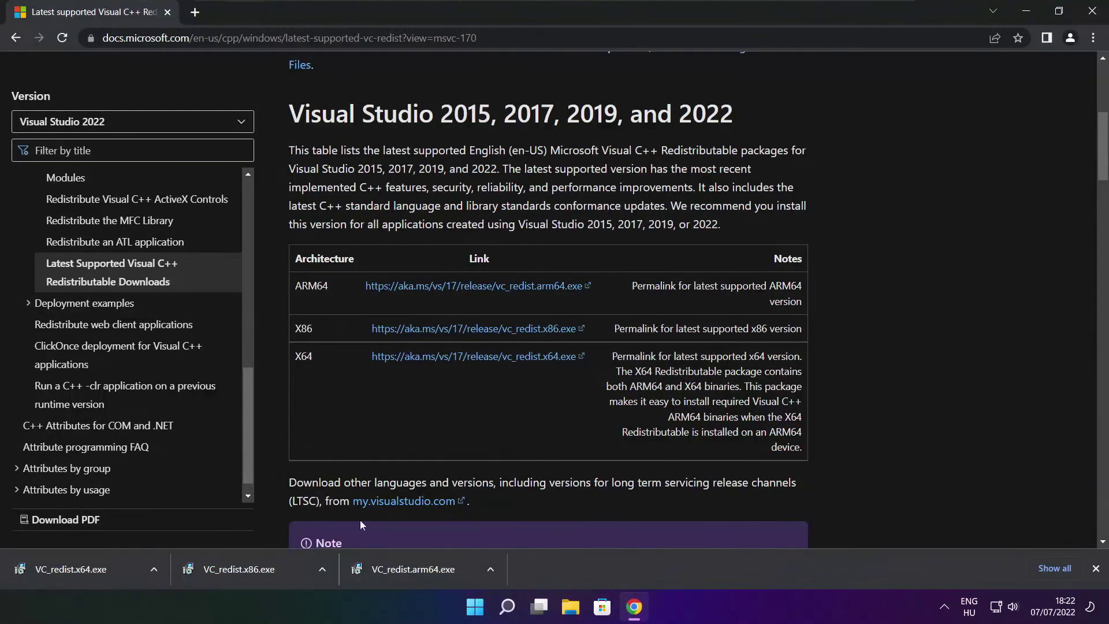
Install the x64 Visual C++ redistributable 14.32.31332
click(92, 569)
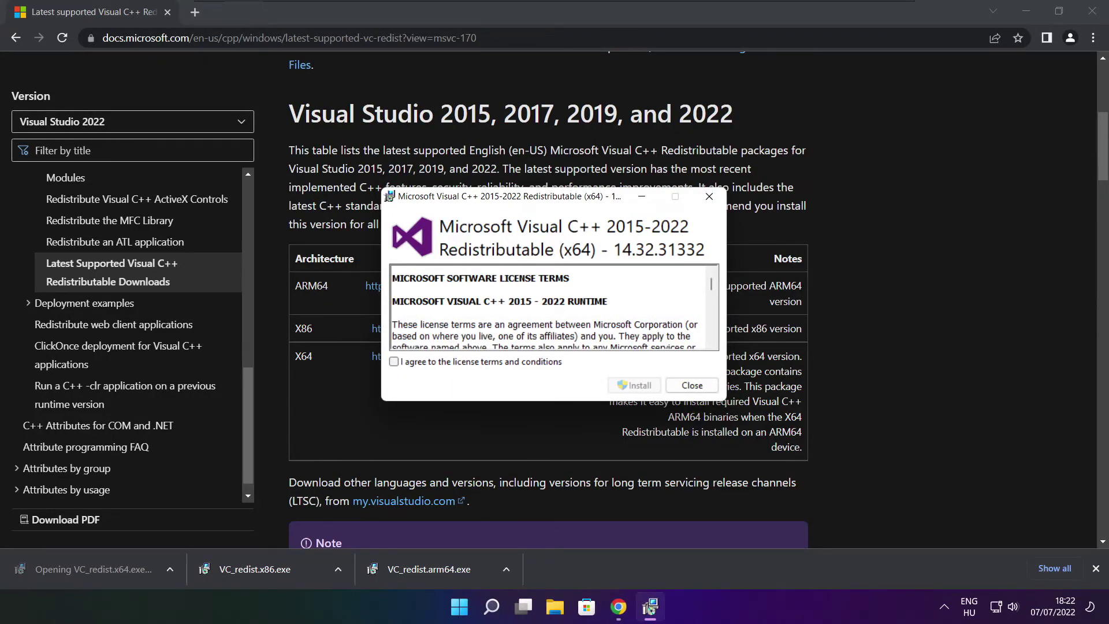
drag(711, 283, 707, 346)
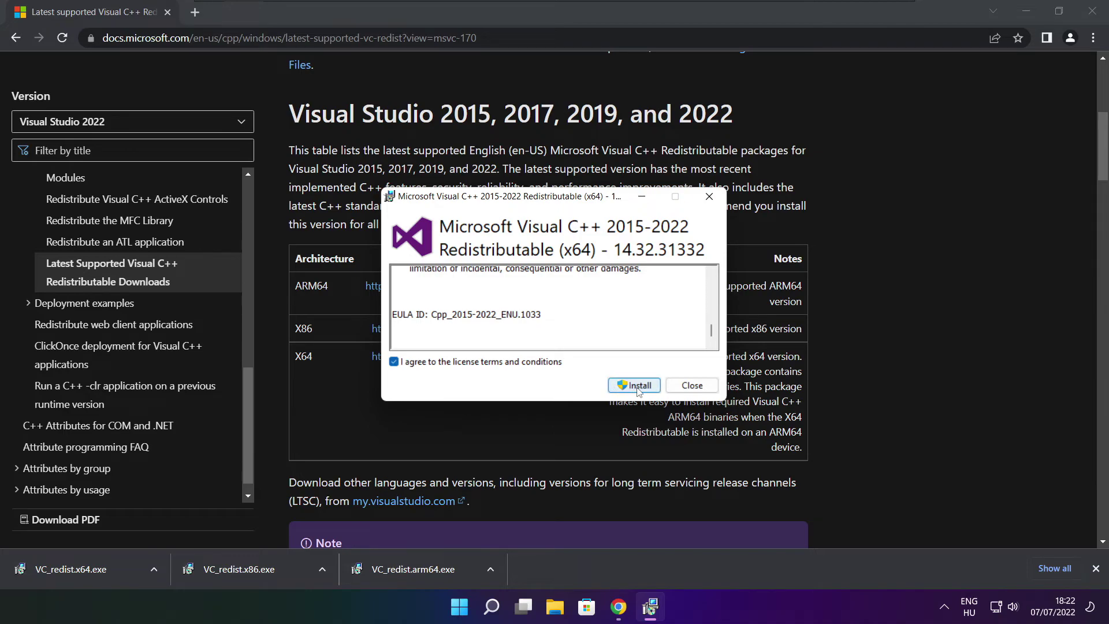
click(639, 389)
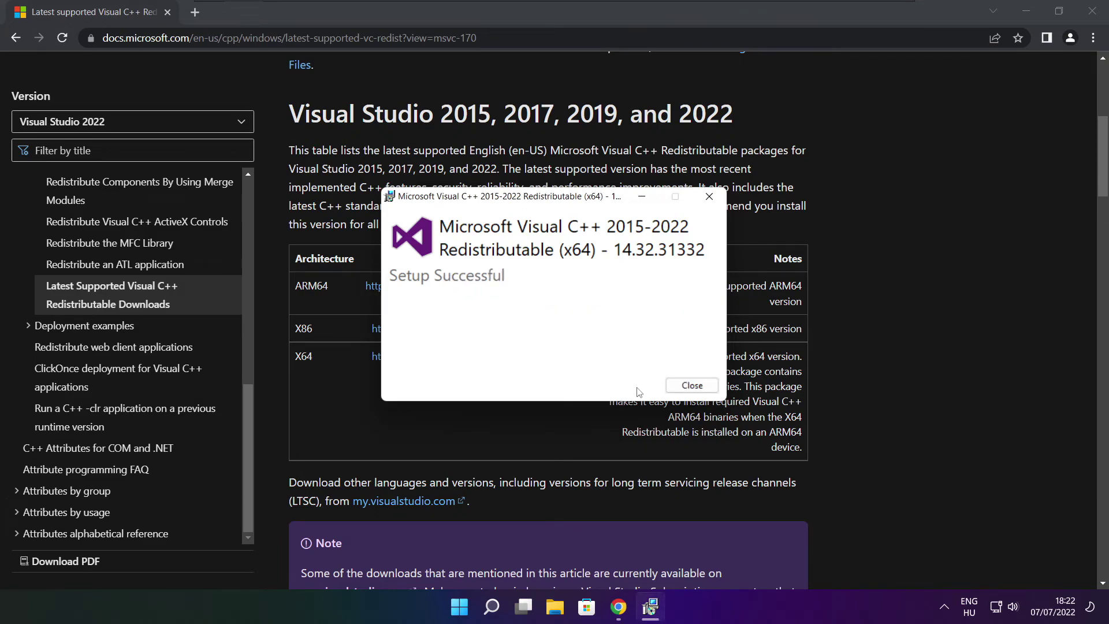
click(693, 386)
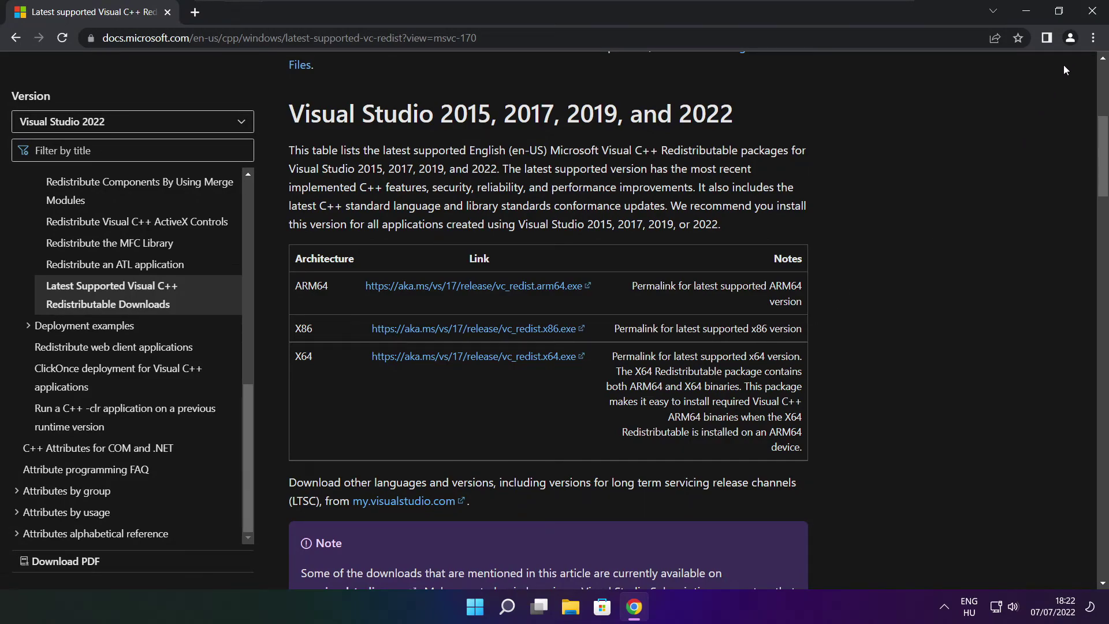
Close Chrome and restart the PC from the Start menu's power options
click(1094, 14)
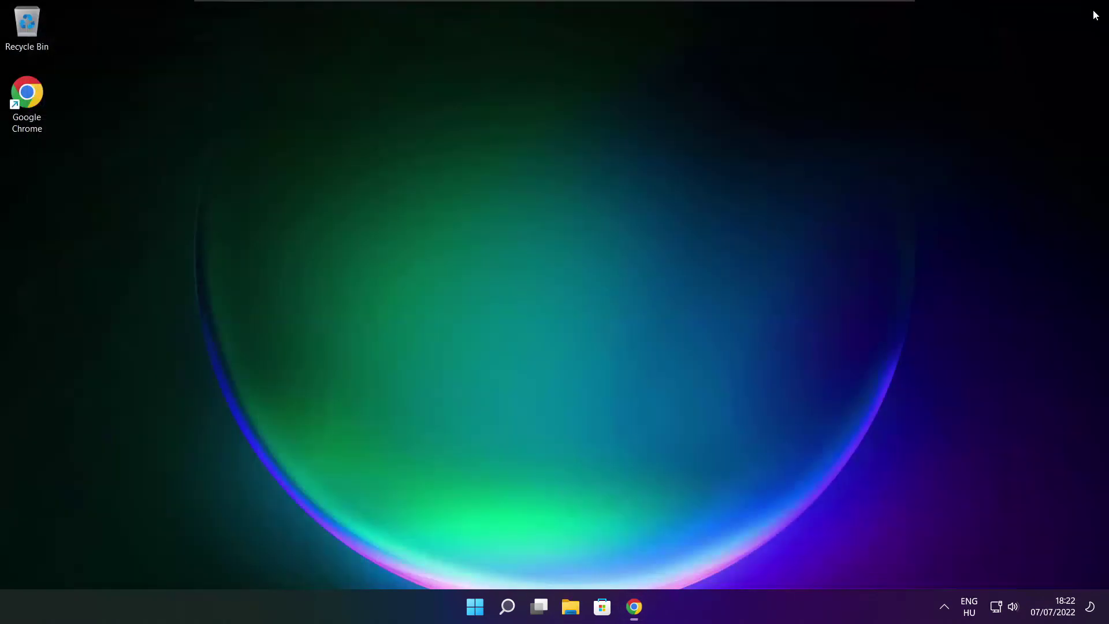
click(479, 612)
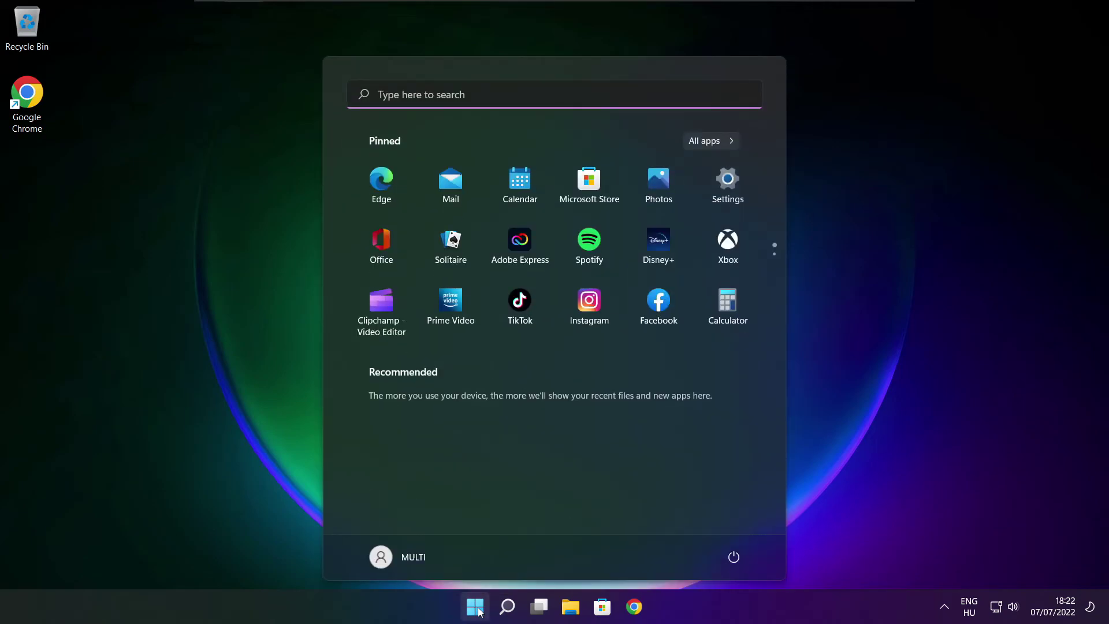
click(732, 563)
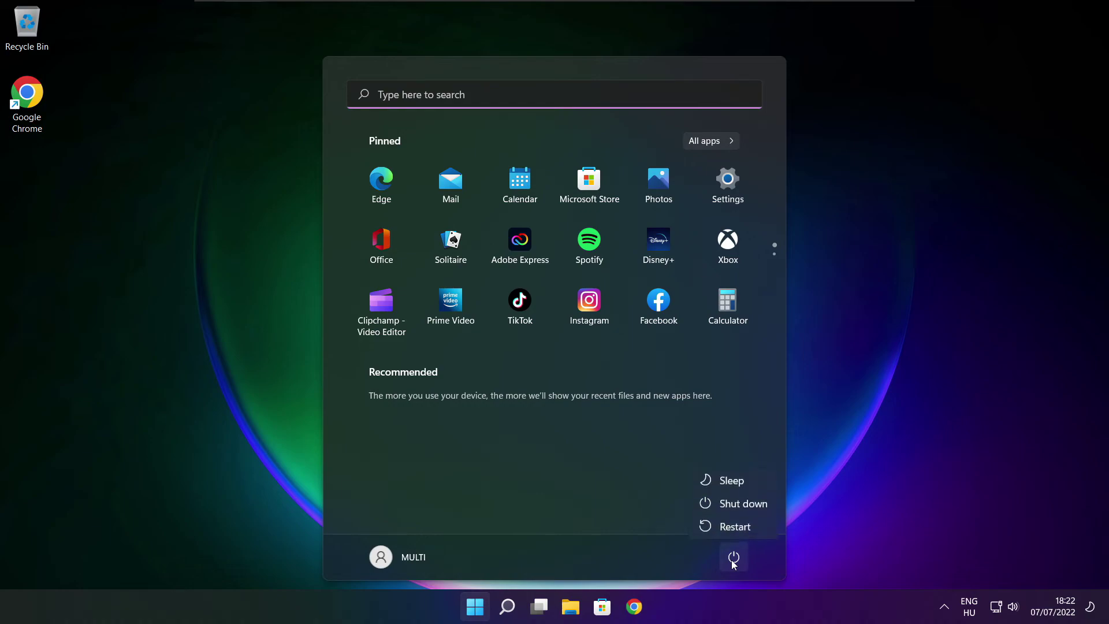
click(744, 529)
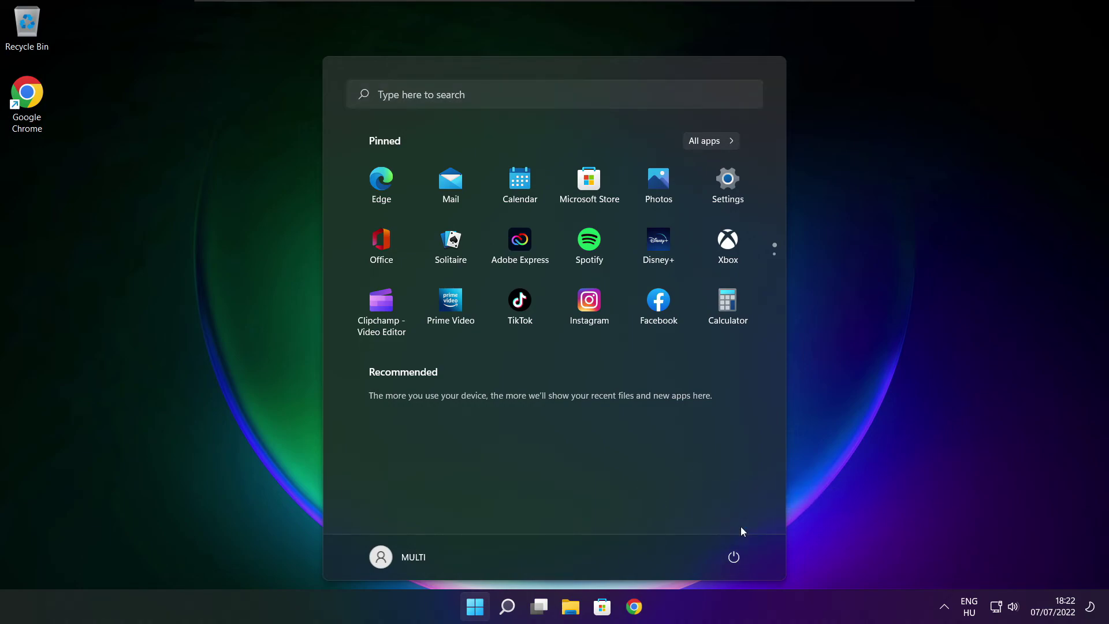